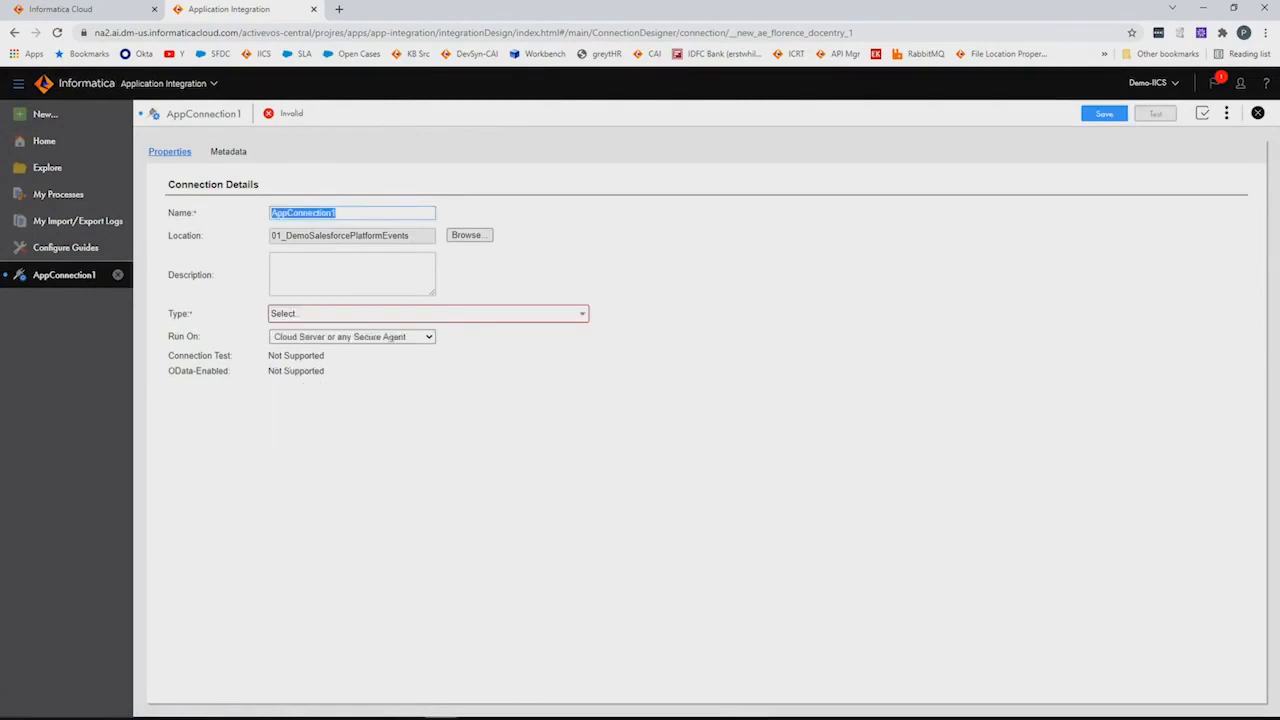
Name the connection demo-Sfdc-PE and set its type to Salesforce
text(demo-Sfdc-PE)
click(376, 314)
scroll(360, 400, down, 2)
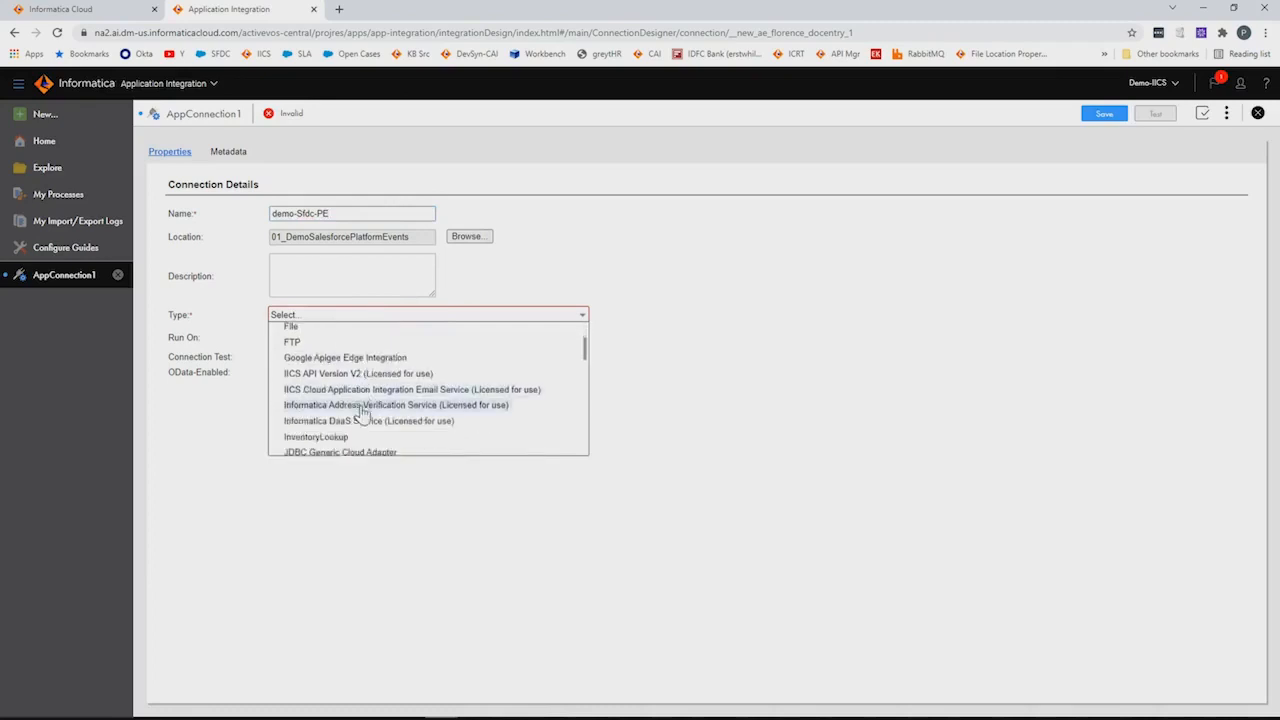
scroll(352, 430, down, 3)
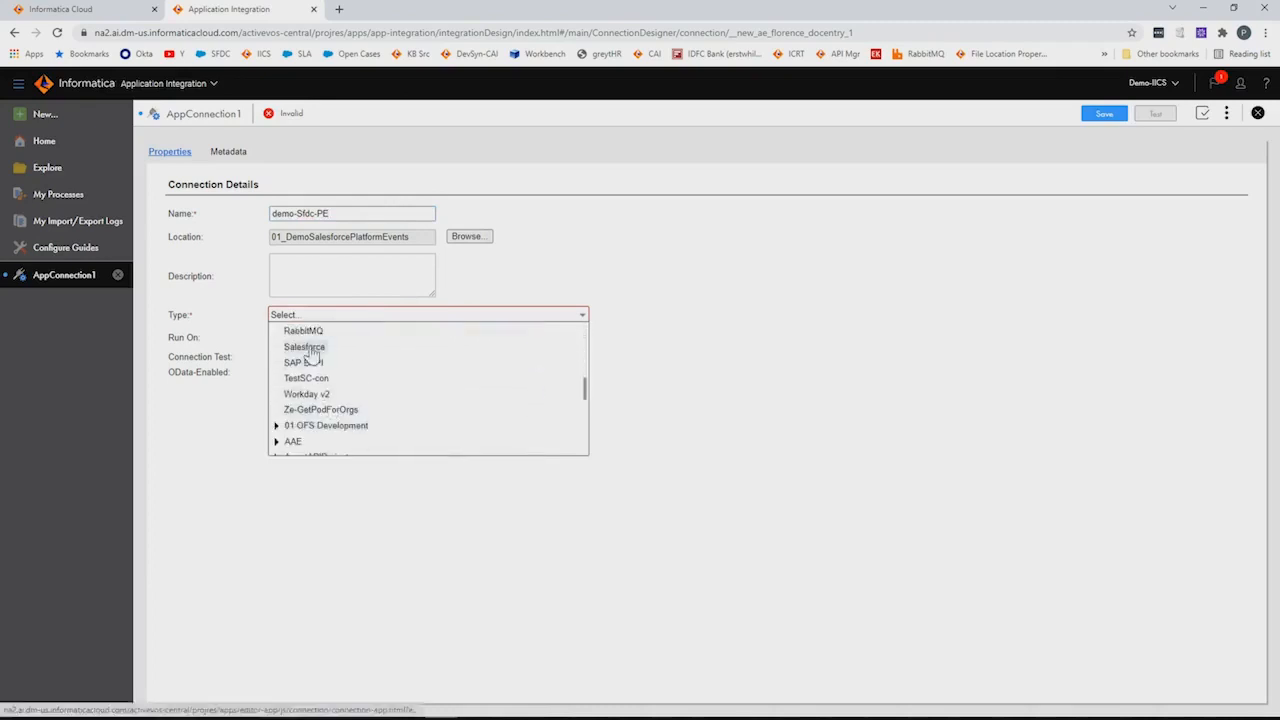
click(304, 347)
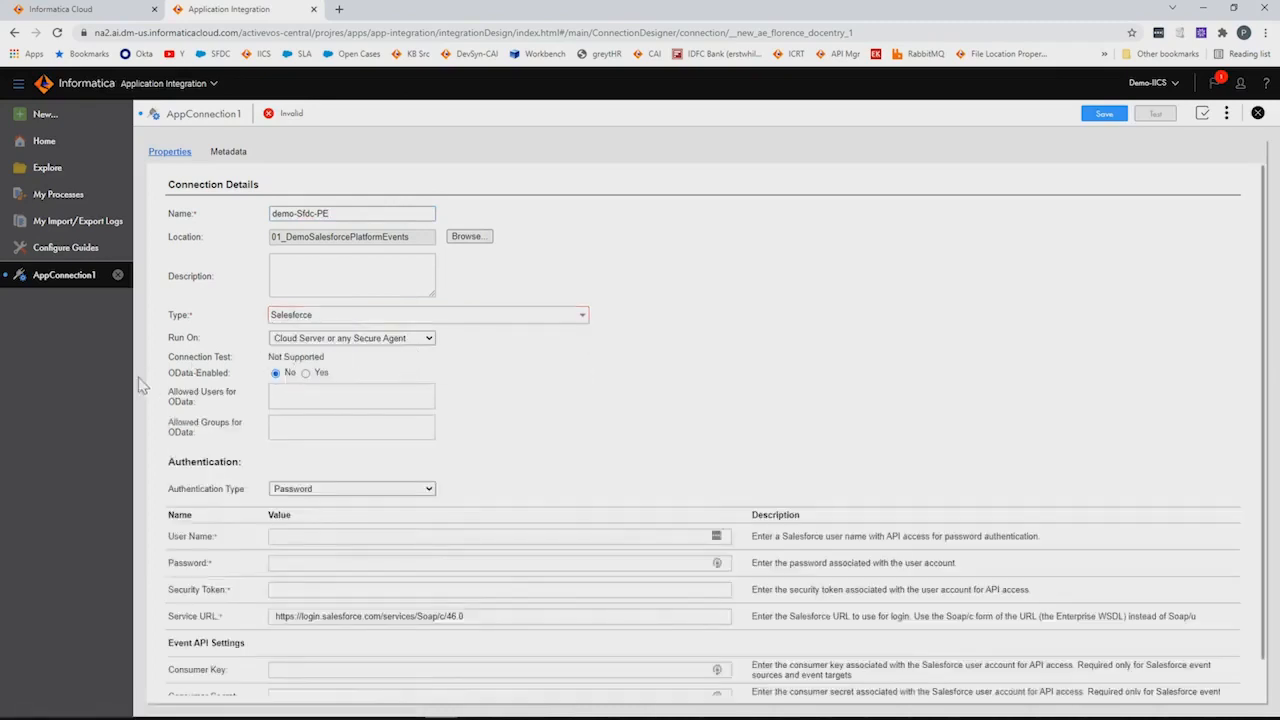
scroll(290, 375, down, 1)
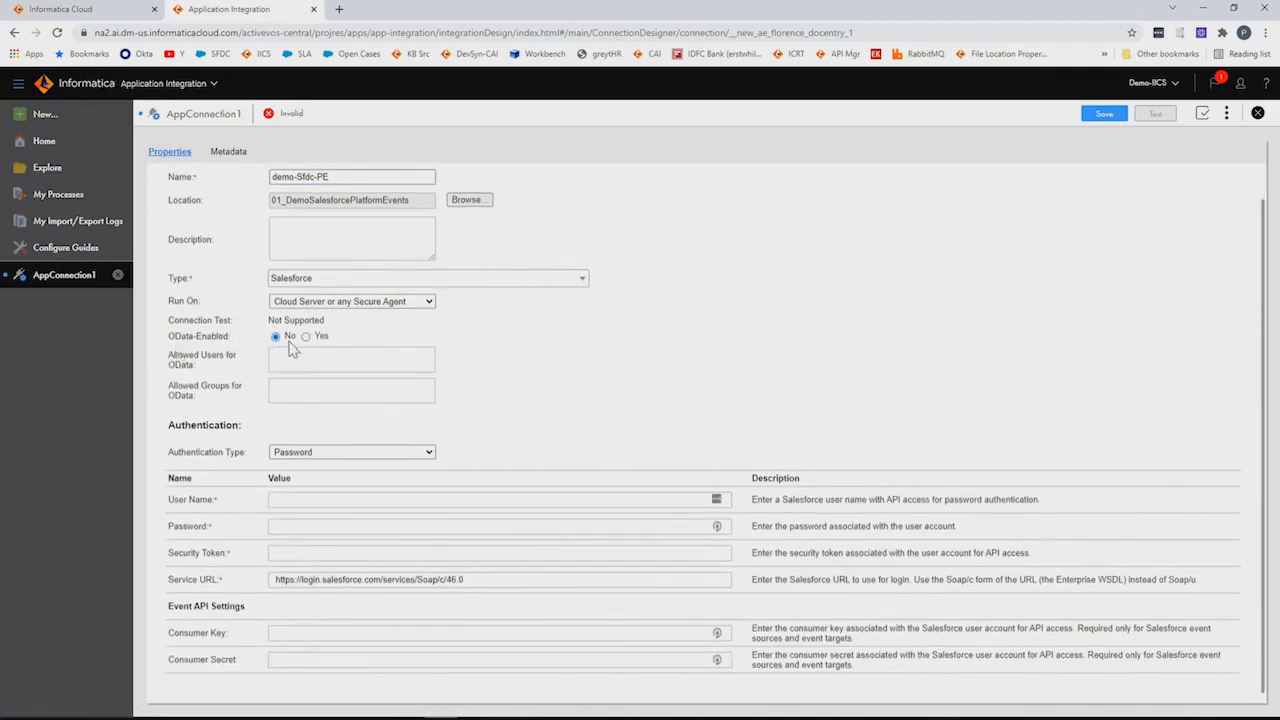
Switch the connection's authentication type to OAuth
drag(170, 355, 222, 402)
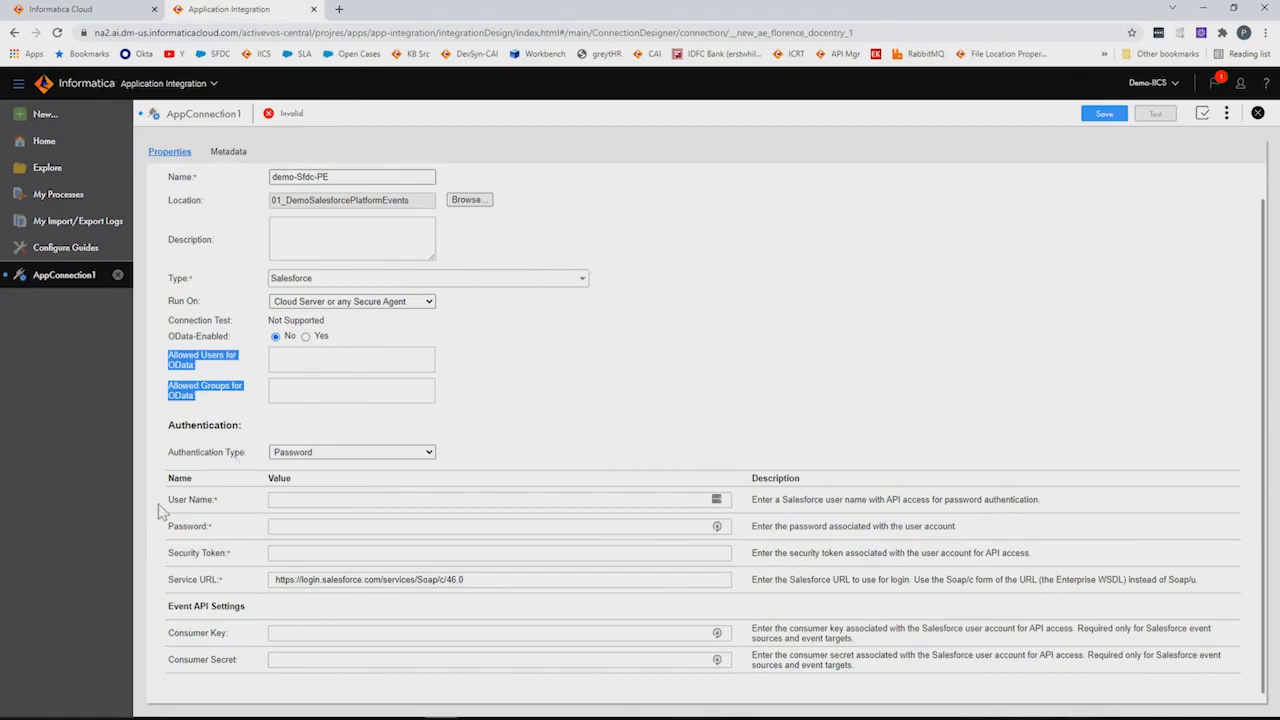
click(402, 458)
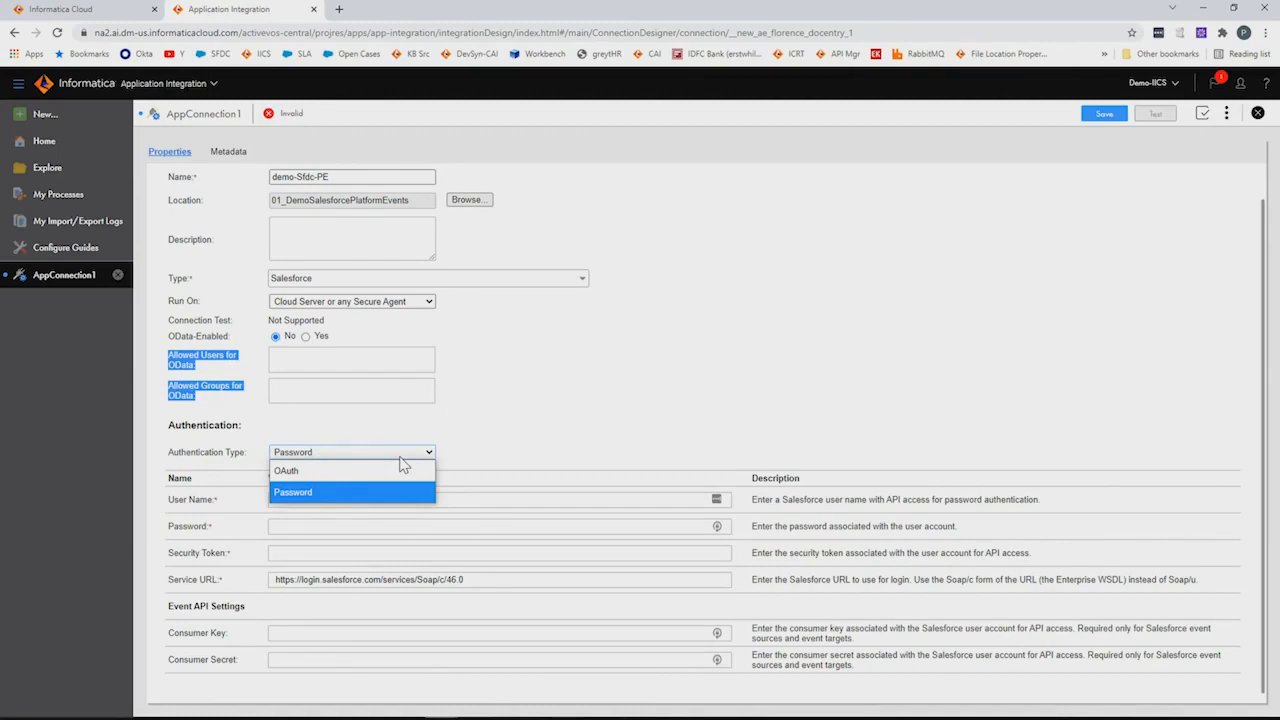
click(404, 470)
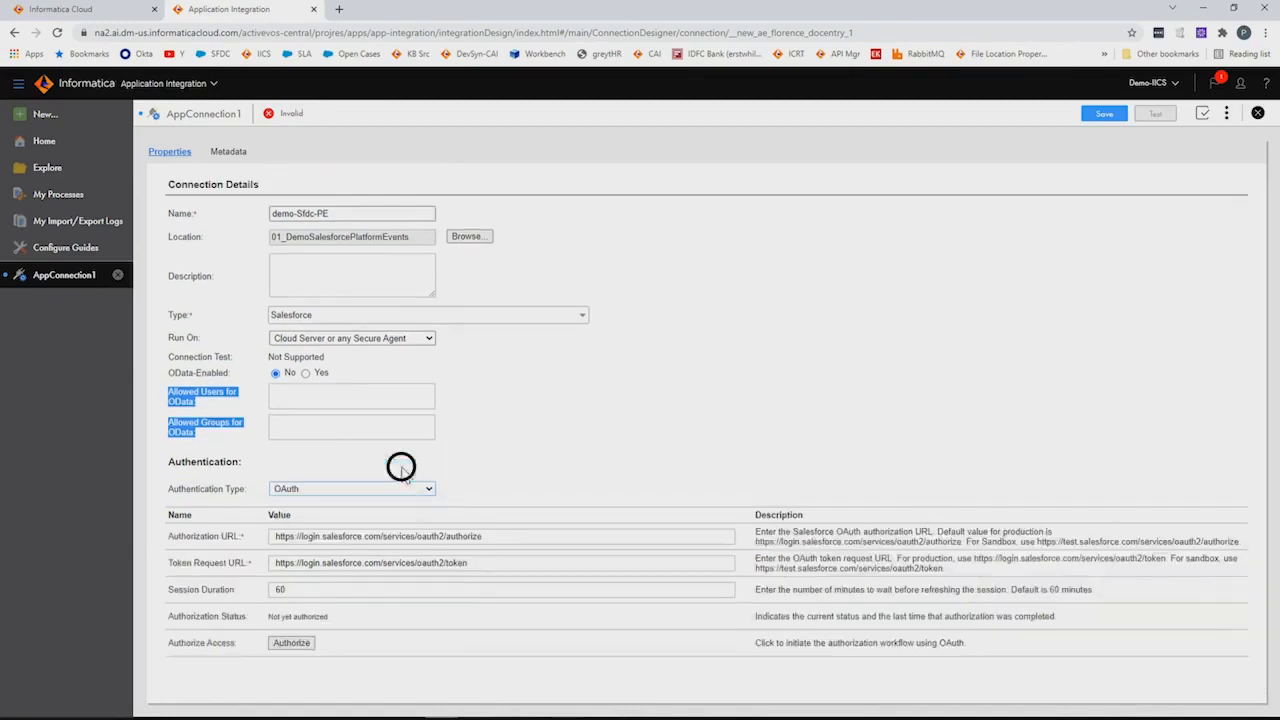
Start Salesforce OAuth authorization, then close the login popup without signing in
click(294, 643)
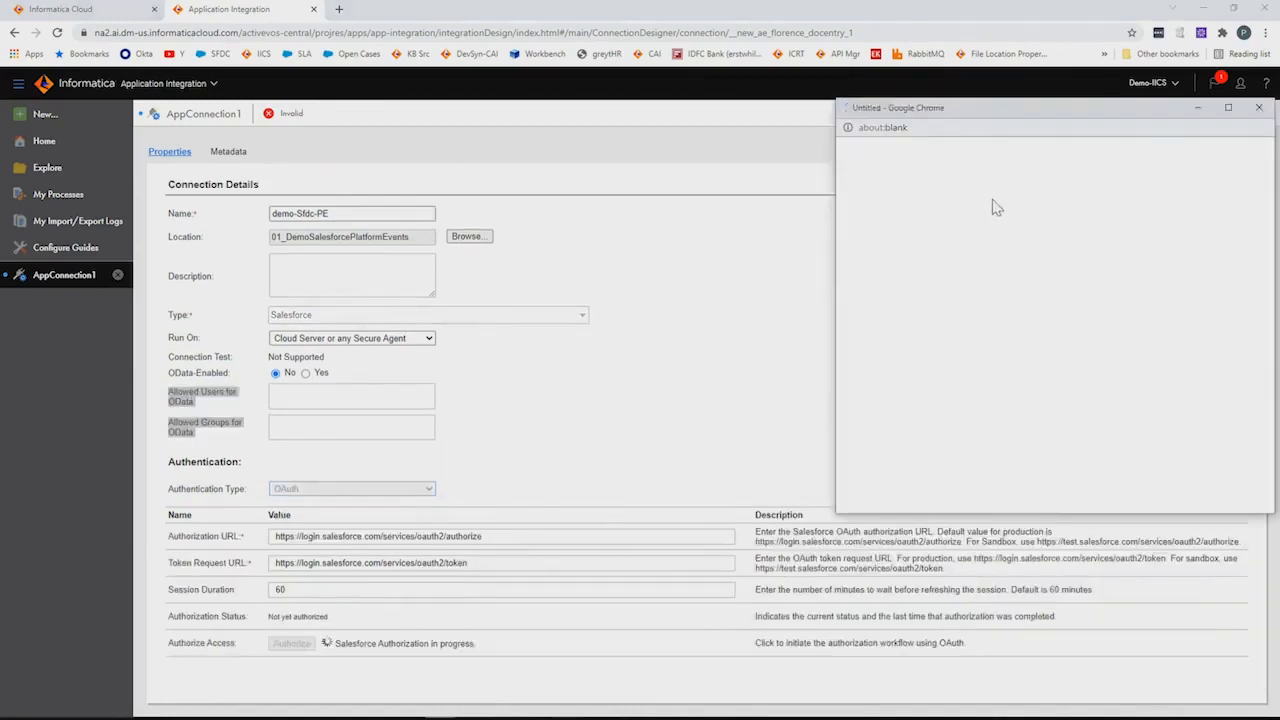
drag(999, 107, 598, 180)
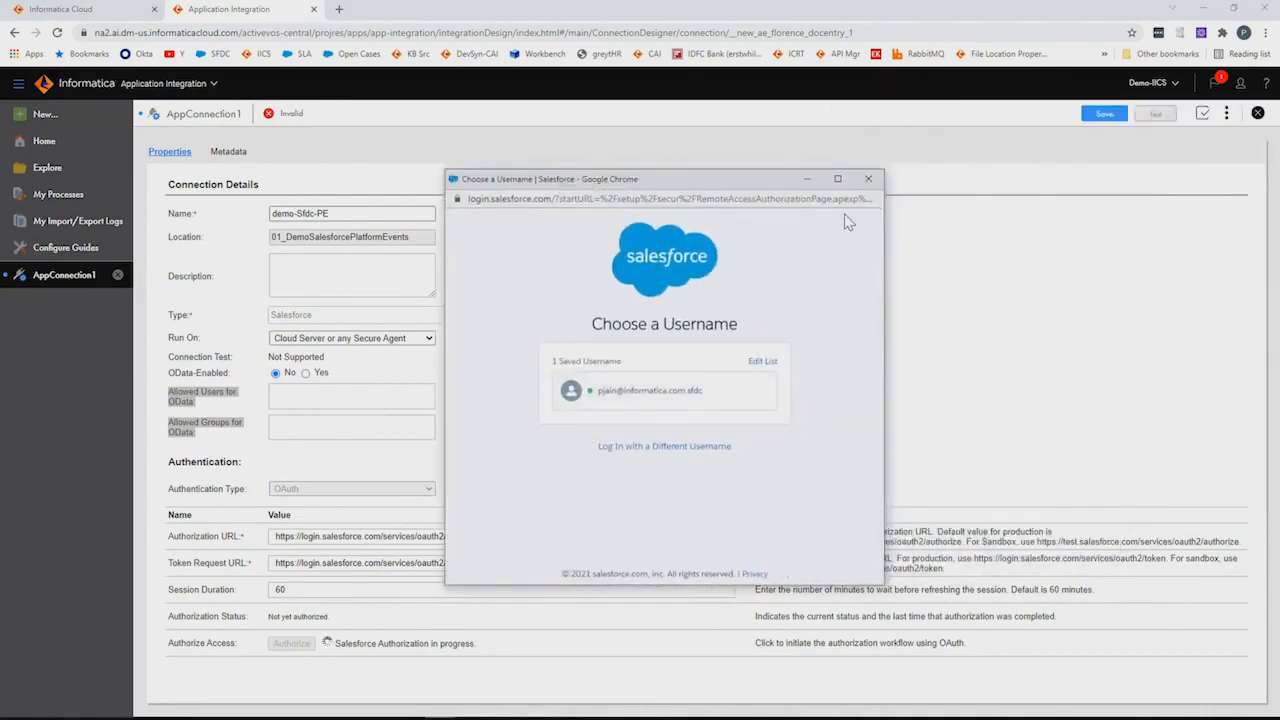
click(868, 179)
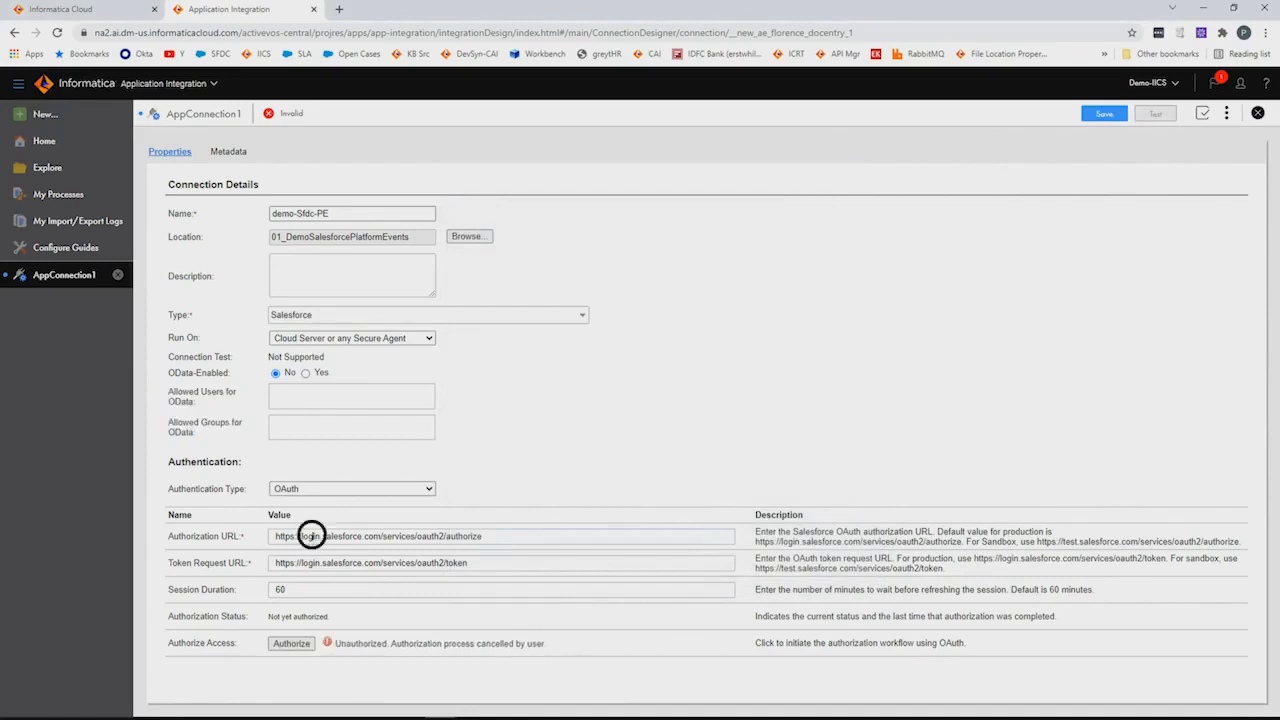
double_click(310, 536)
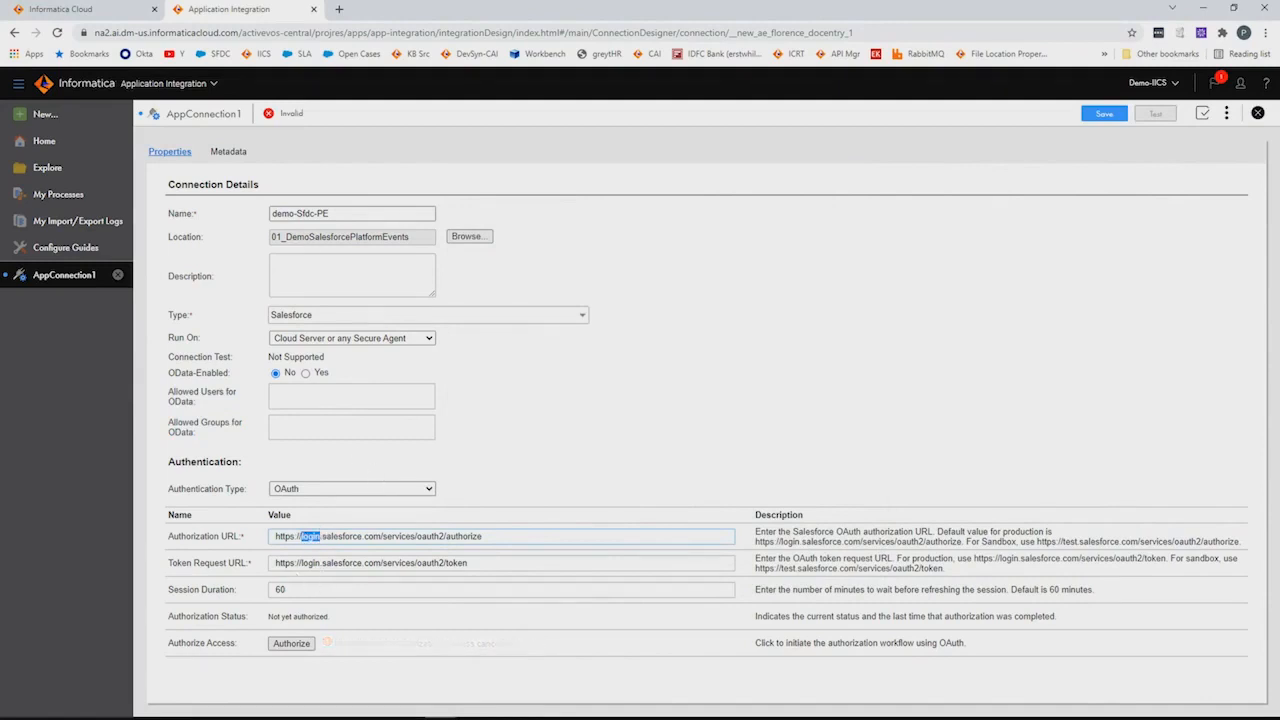
click(328, 338)
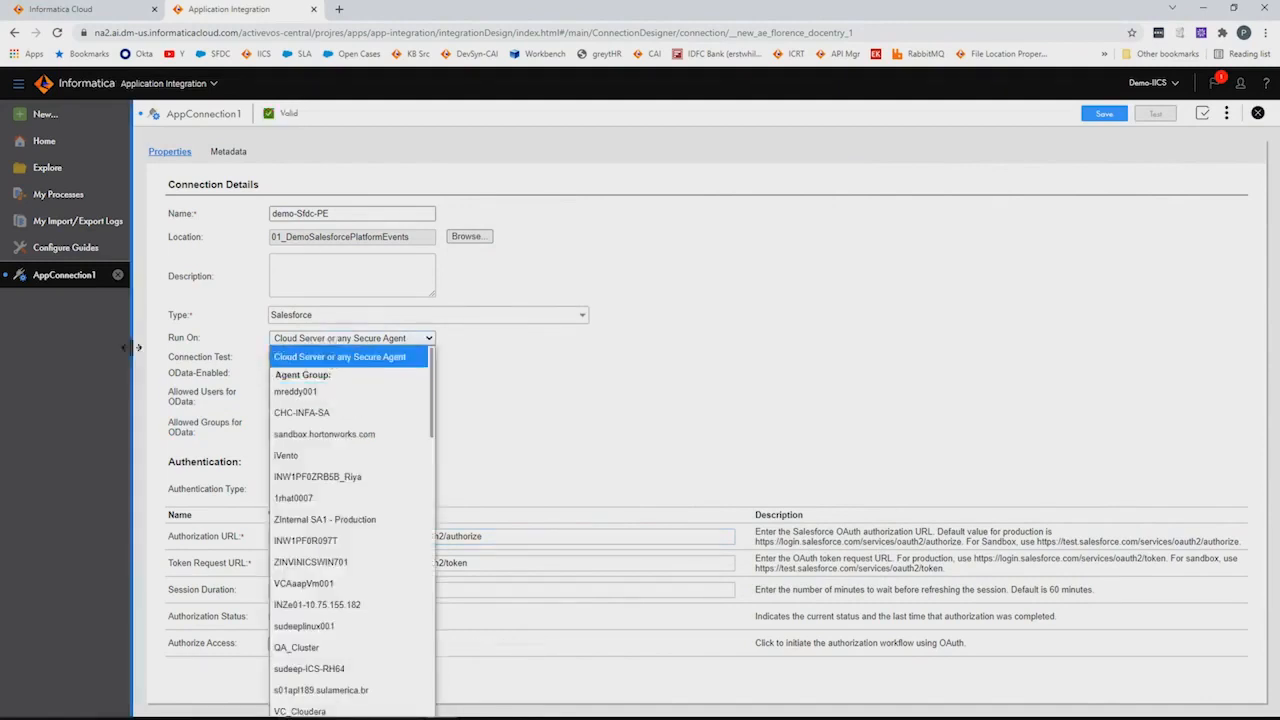
scroll(398, 510, down, 10)
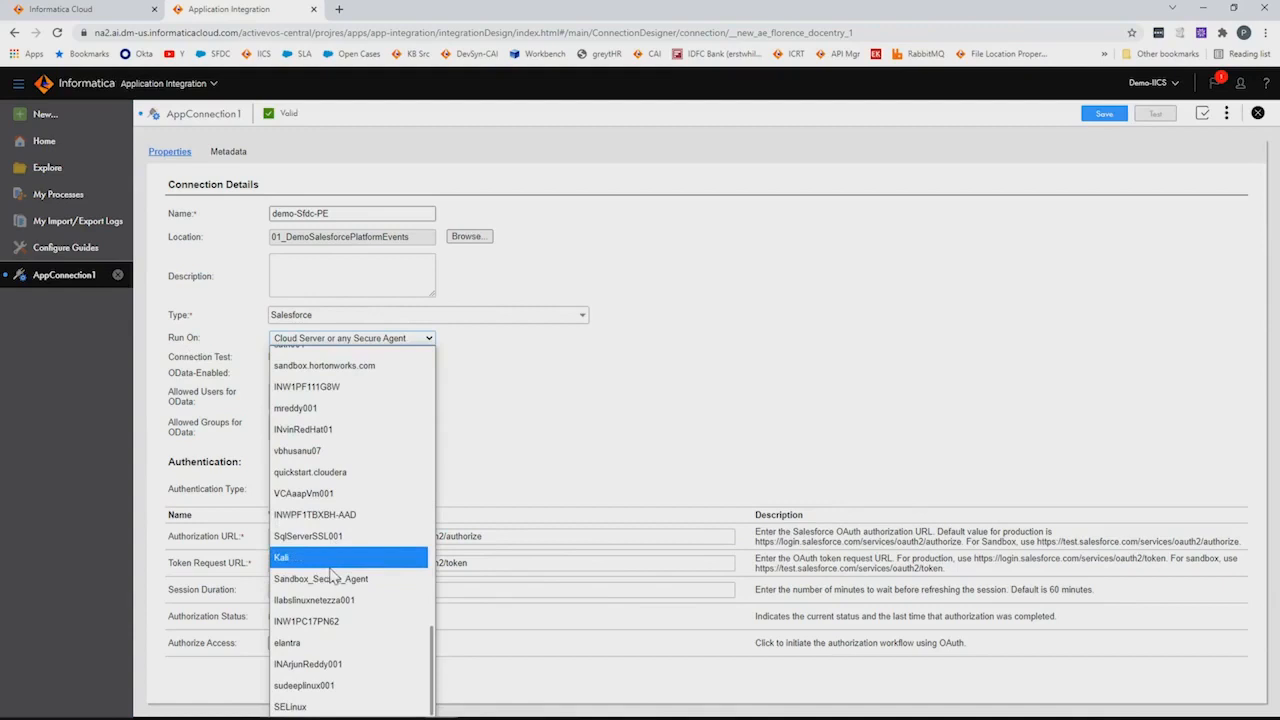
click(328, 451)
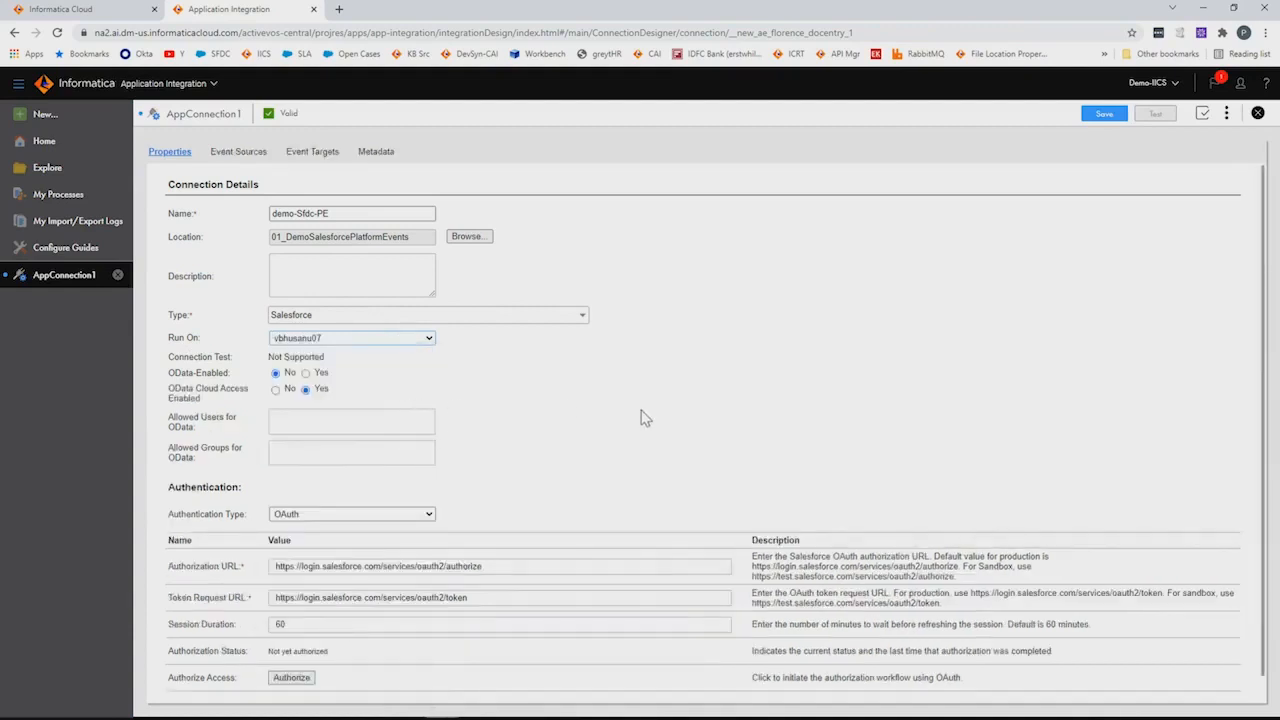
scroll(645, 418, down, 1)
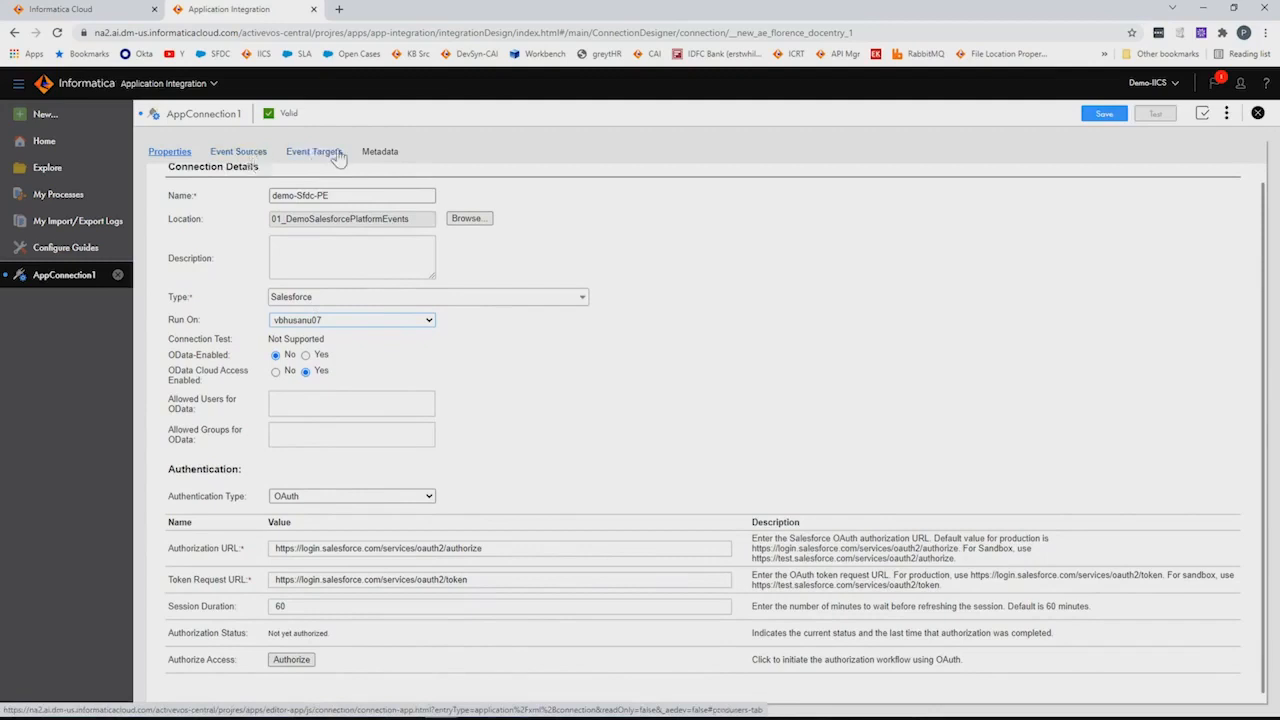
Add a new event source and an event target named Target, then go to Explore's All Projects
click(238, 152)
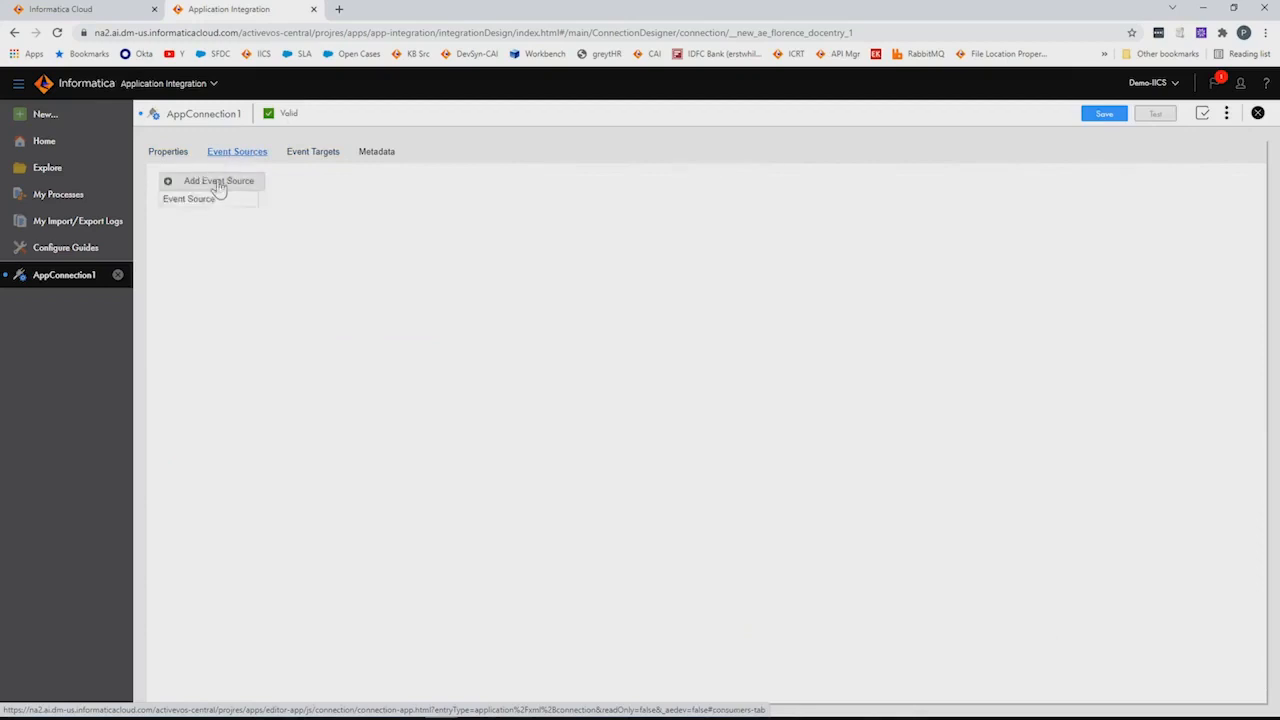
click(218, 201)
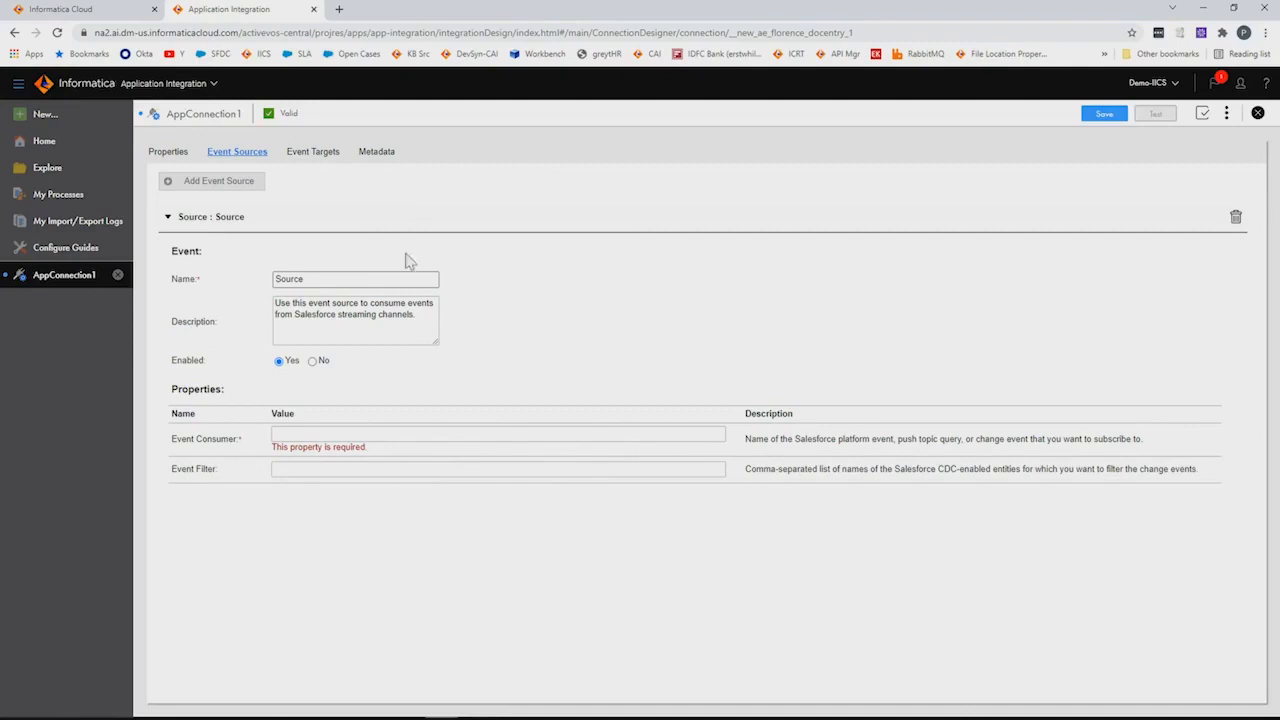
click(312, 156)
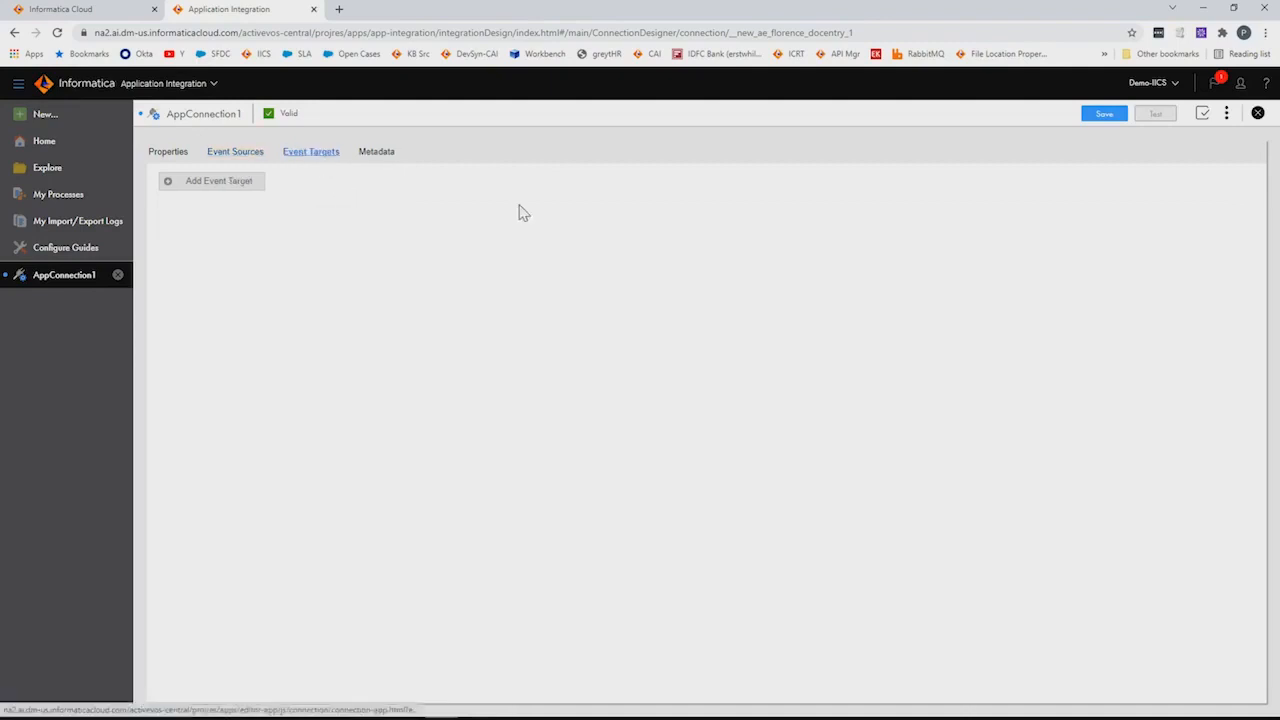
click(207, 195)
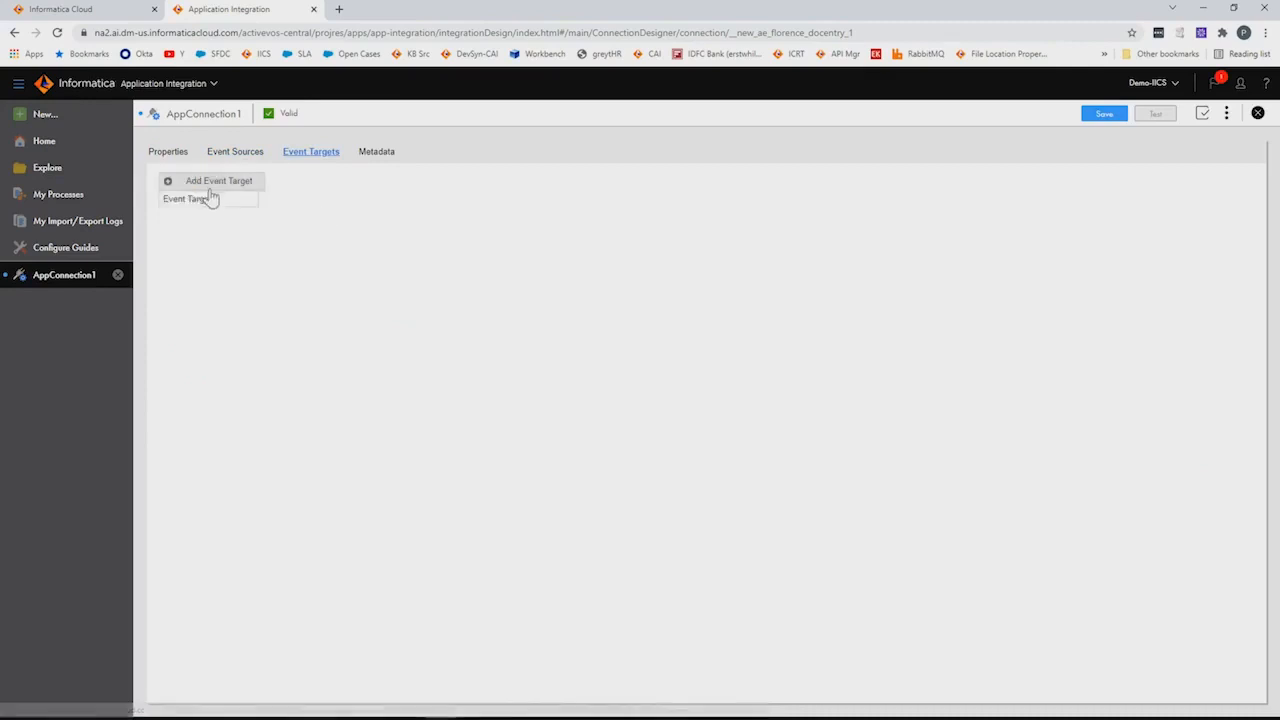
click(213, 199)
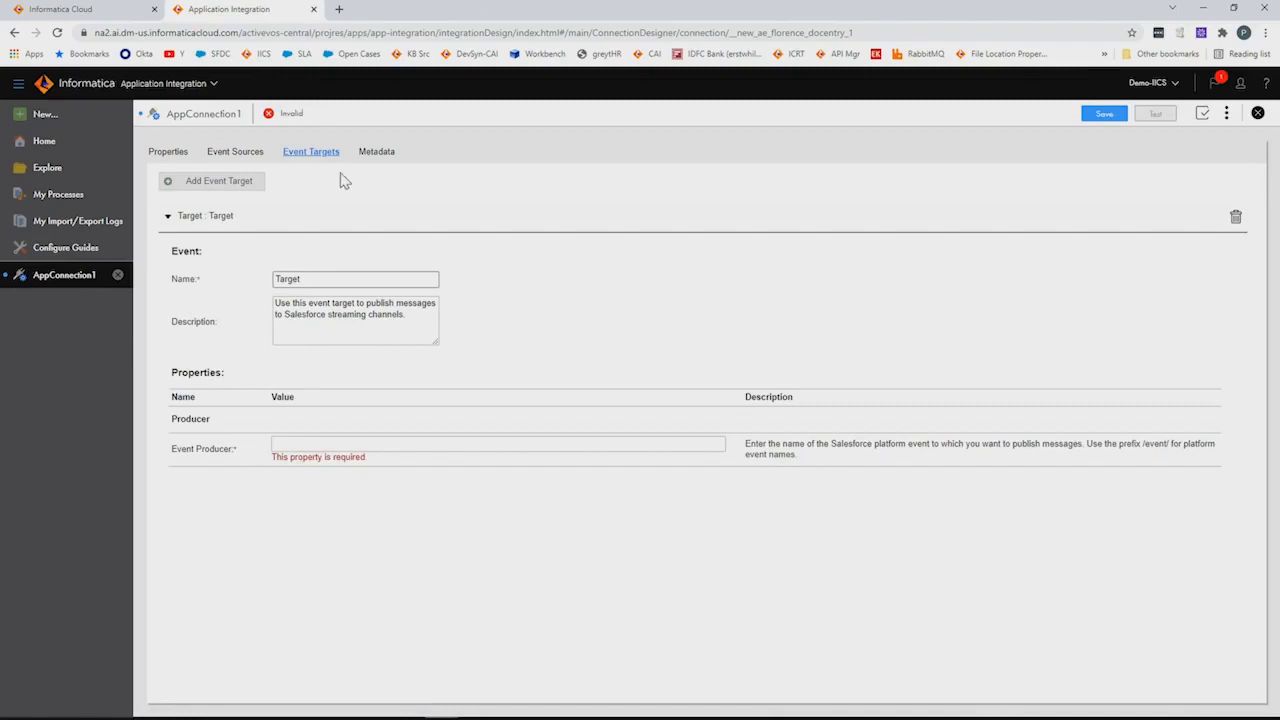
click(60, 168)
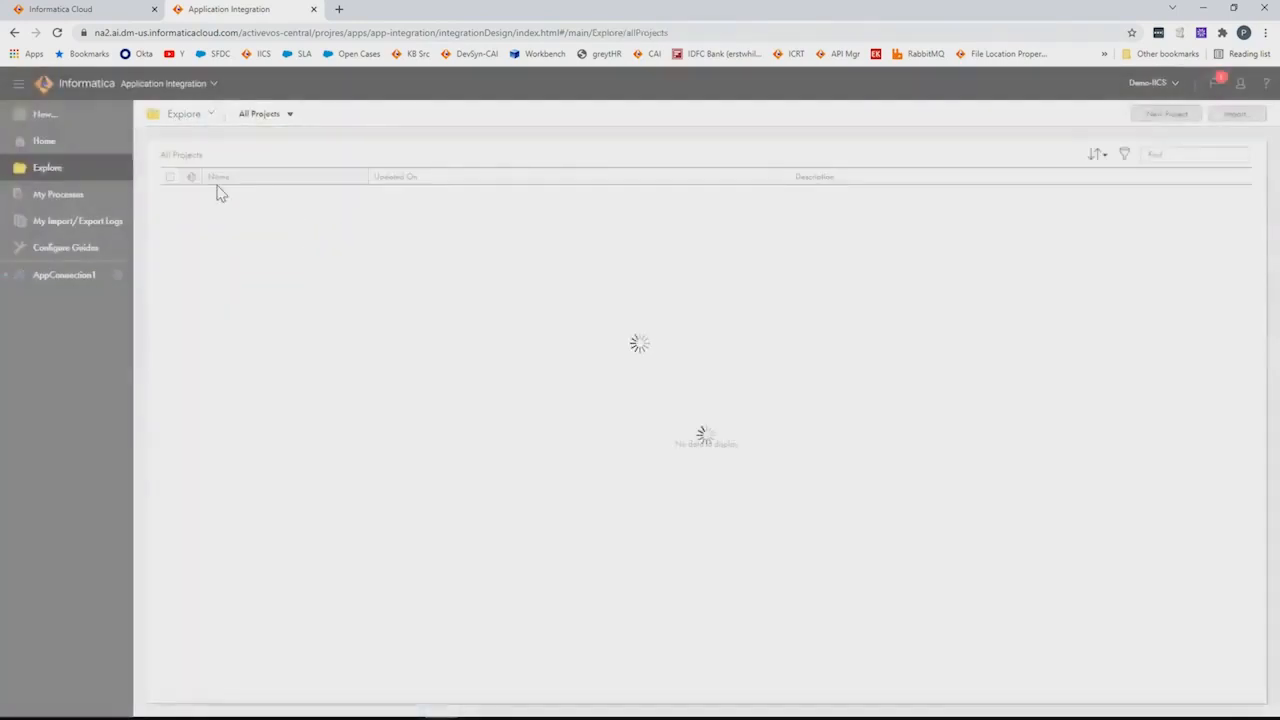
Open the conn-Salesforce-platform-Events connection inside the 01_DemoSalesforcePlatformEvents project
click(294, 224)
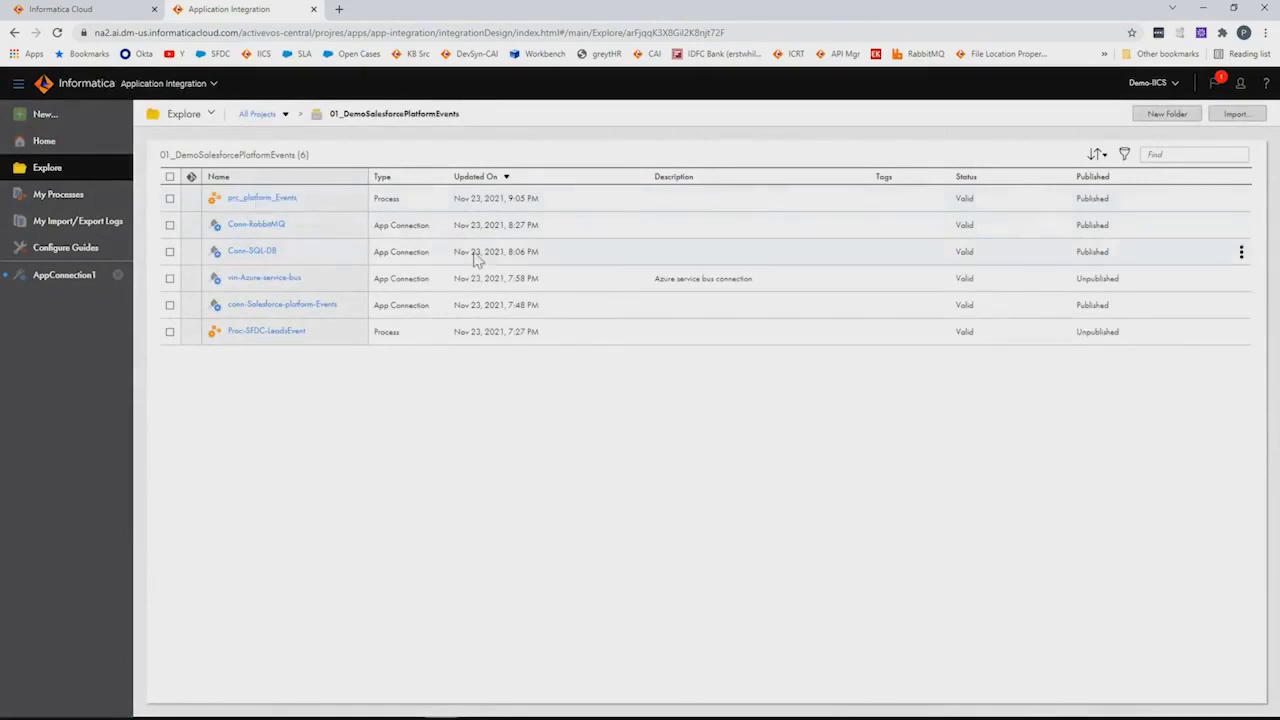
click(284, 306)
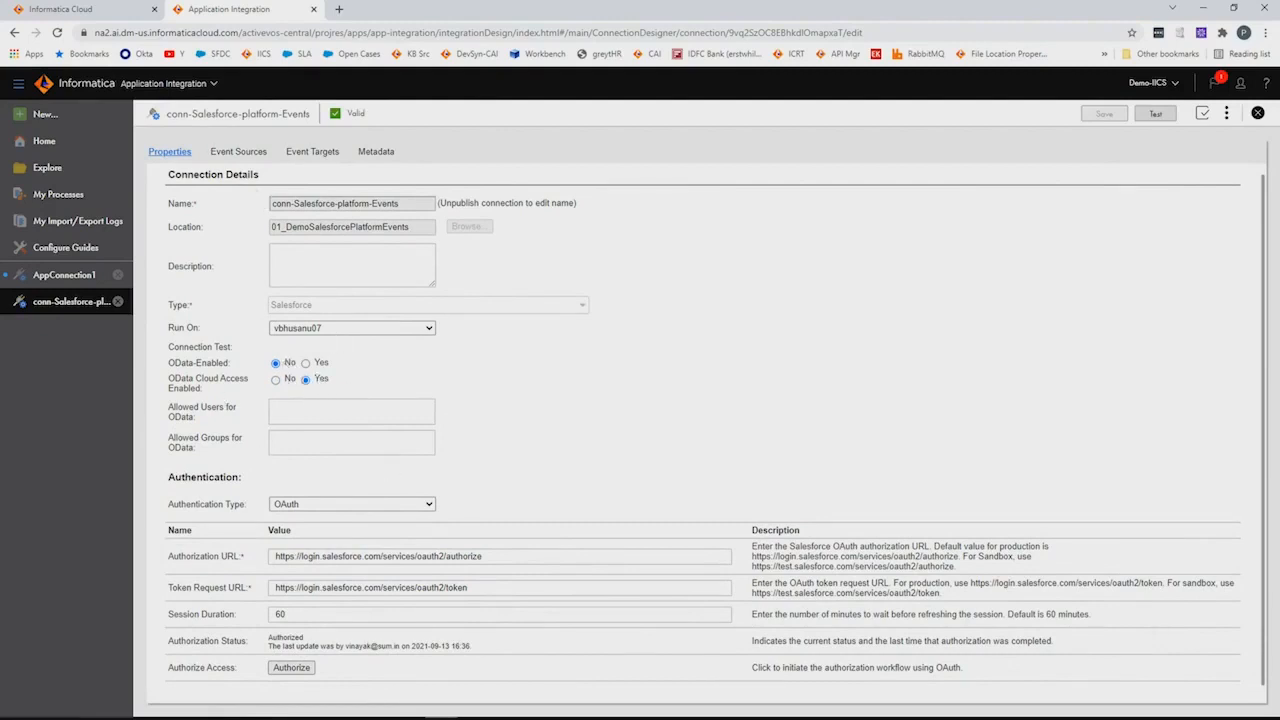
Expand the PushTopicQuery and Salesforce-CDC-Lead event sources, check the empty event targets, then view metadata
click(243, 151)
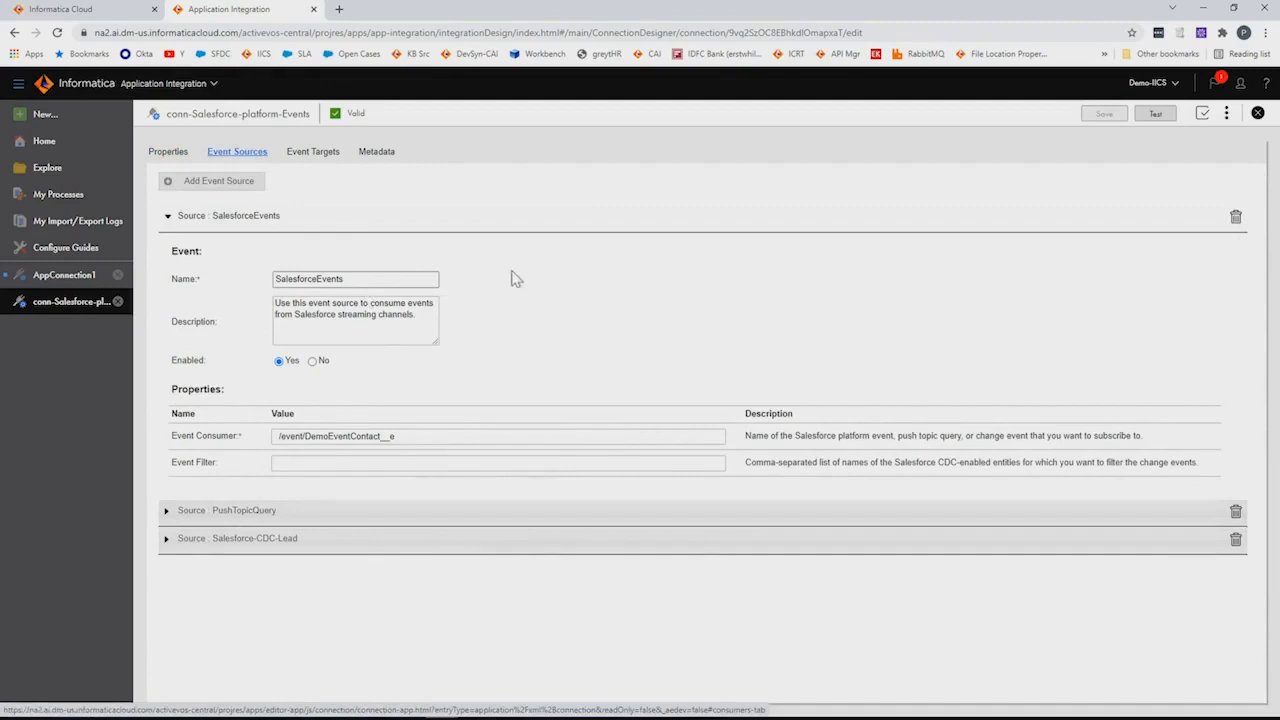
click(232, 511)
click(252, 539)
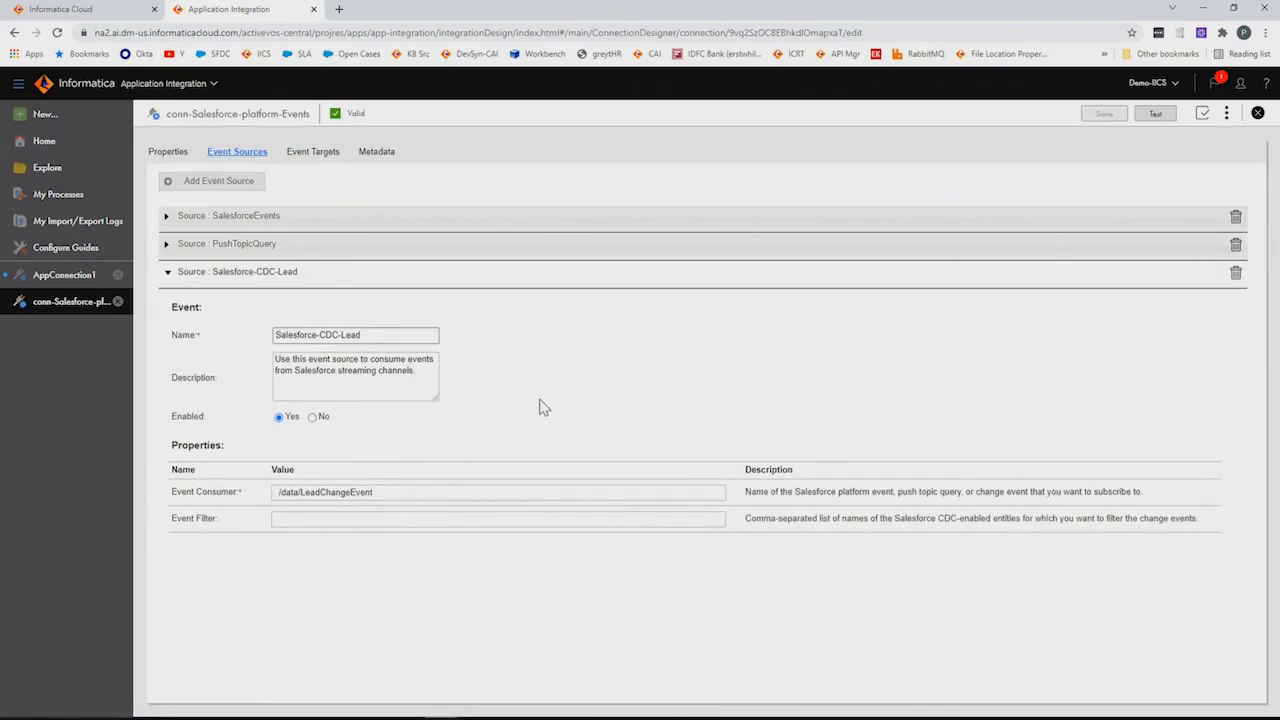
click(312, 151)
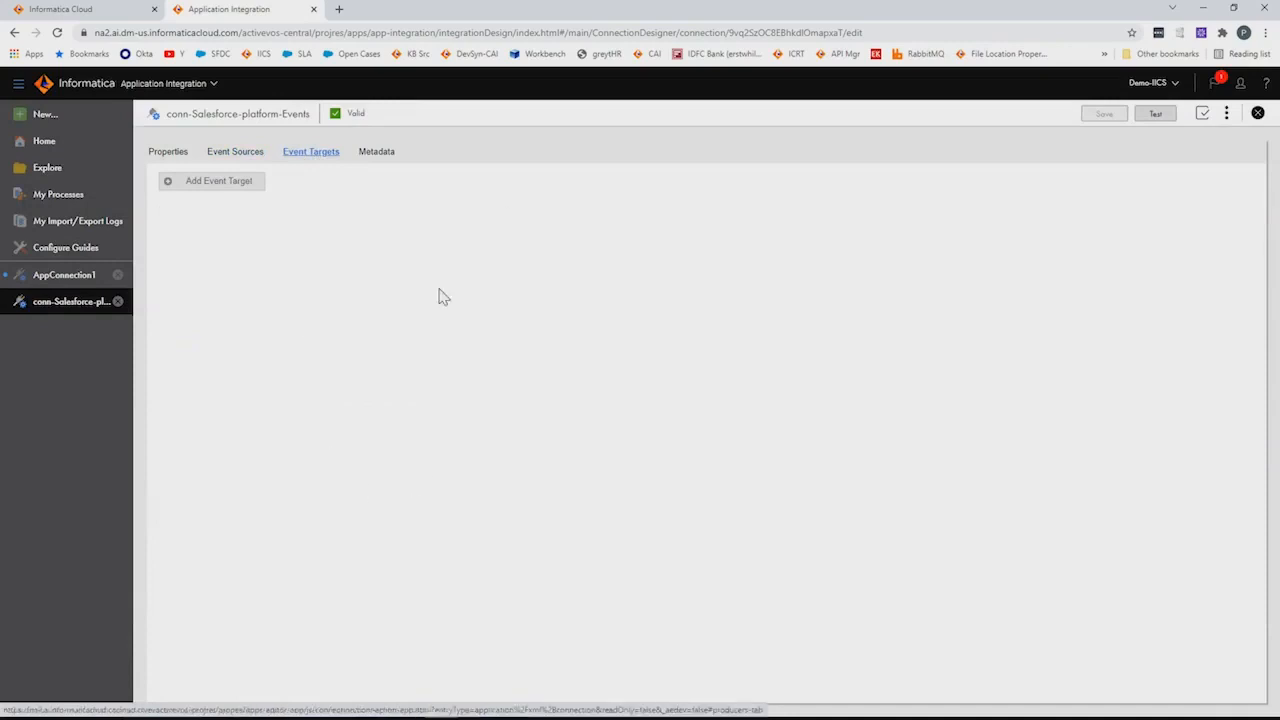
click(370, 151)
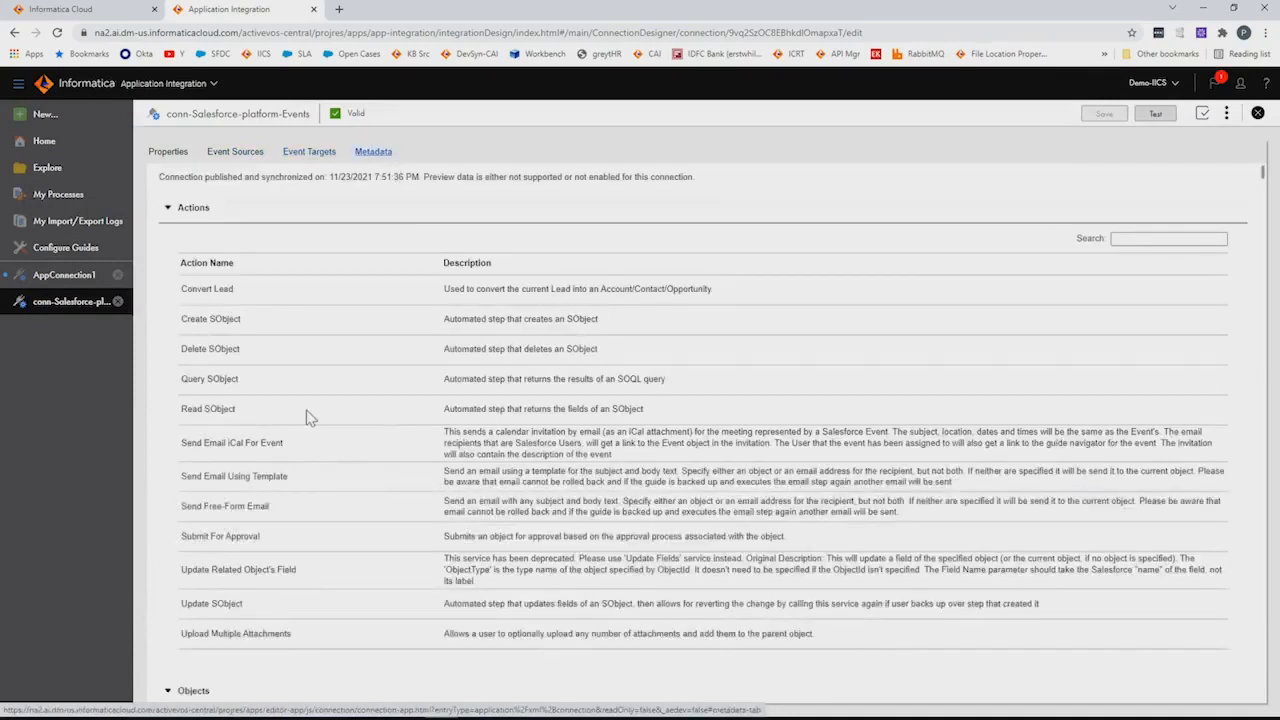
Scroll through the Metadata Actions and Objects tables, then return to the Properties tab
scroll(920, 410, down, 3)
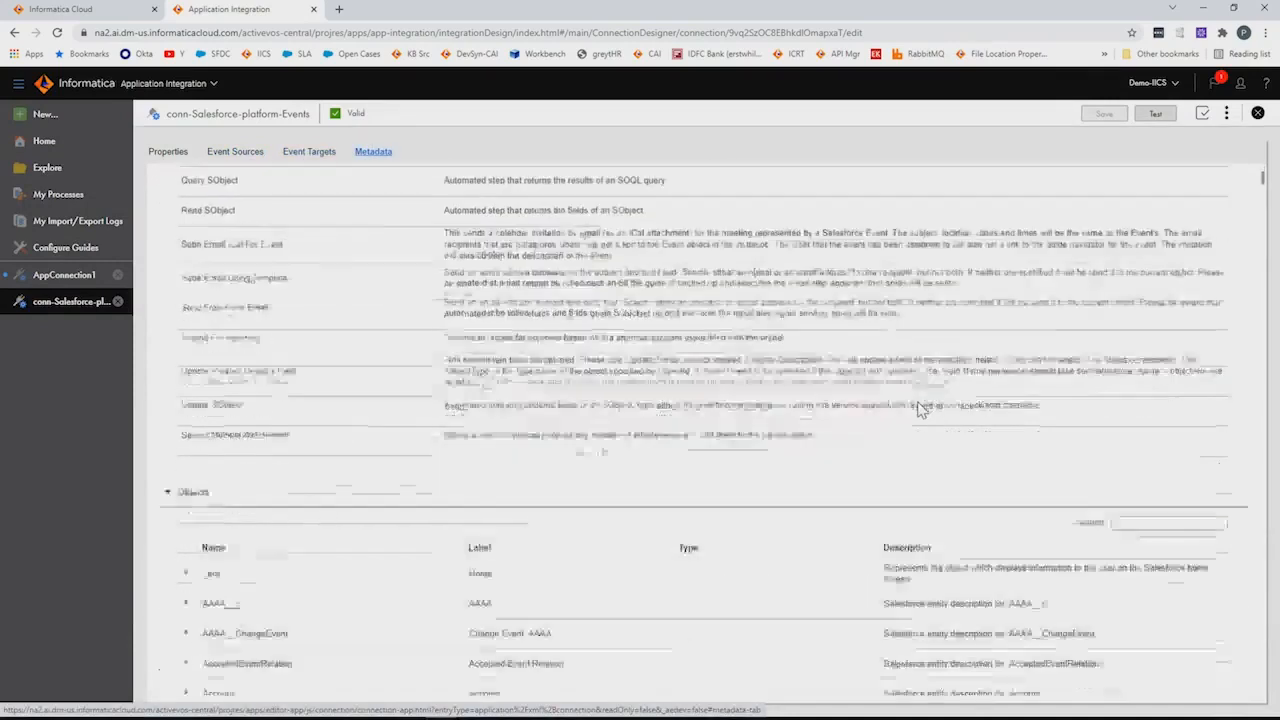
scroll(920, 410, down, 1)
scroll(726, 550, up, 3)
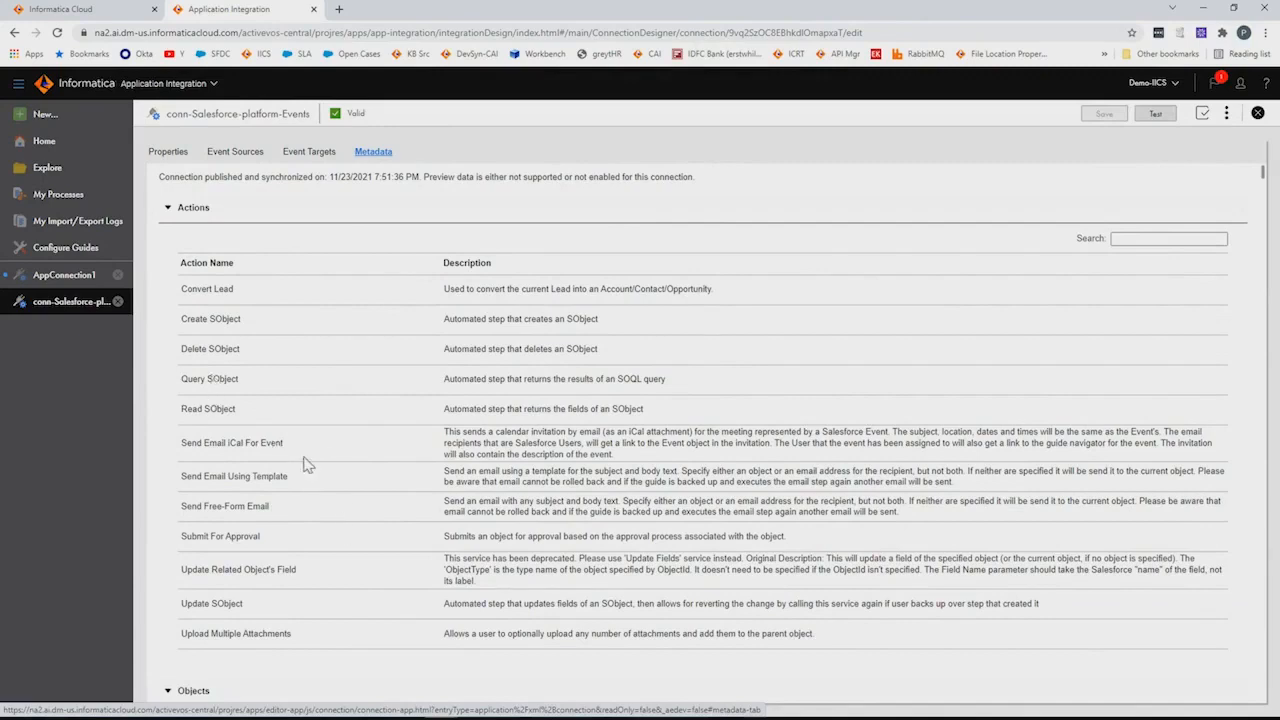
scroll(721, 538, down, 3)
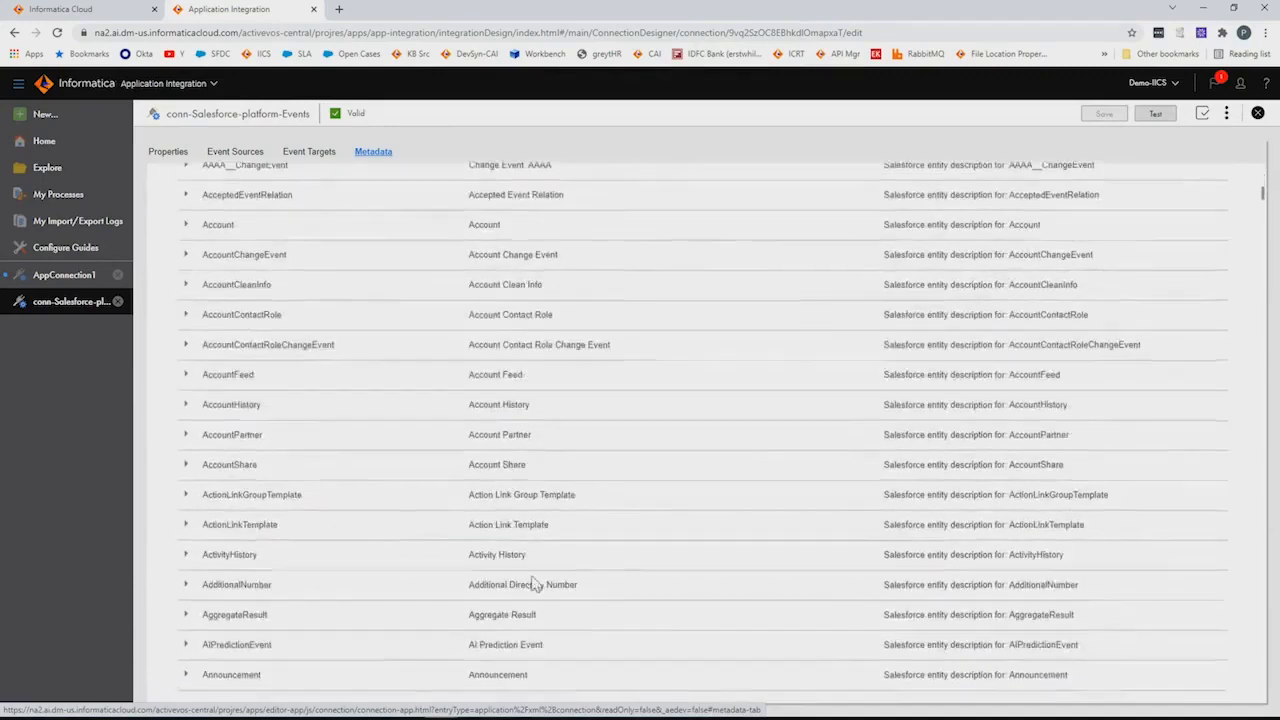
scroll(443, 540, down, 5)
scroll(440, 598, down, 5)
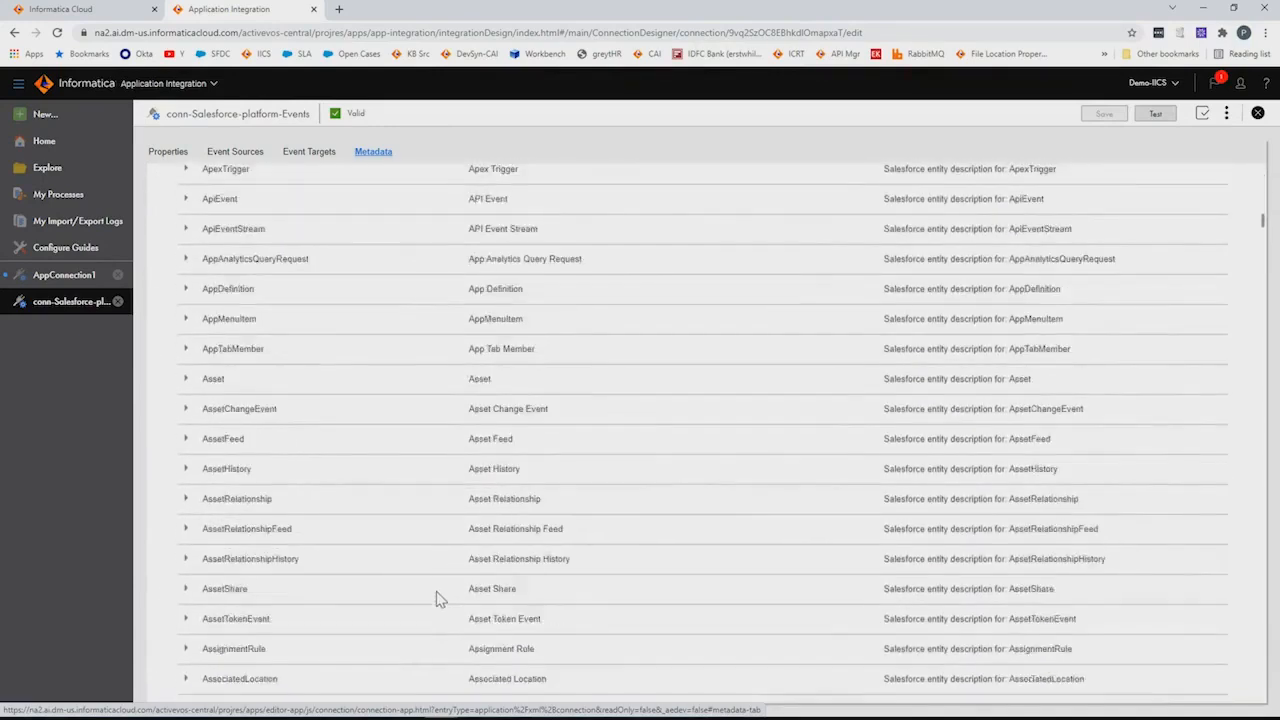
scroll(440, 598, up, 10)
scroll(443, 598, up, 10)
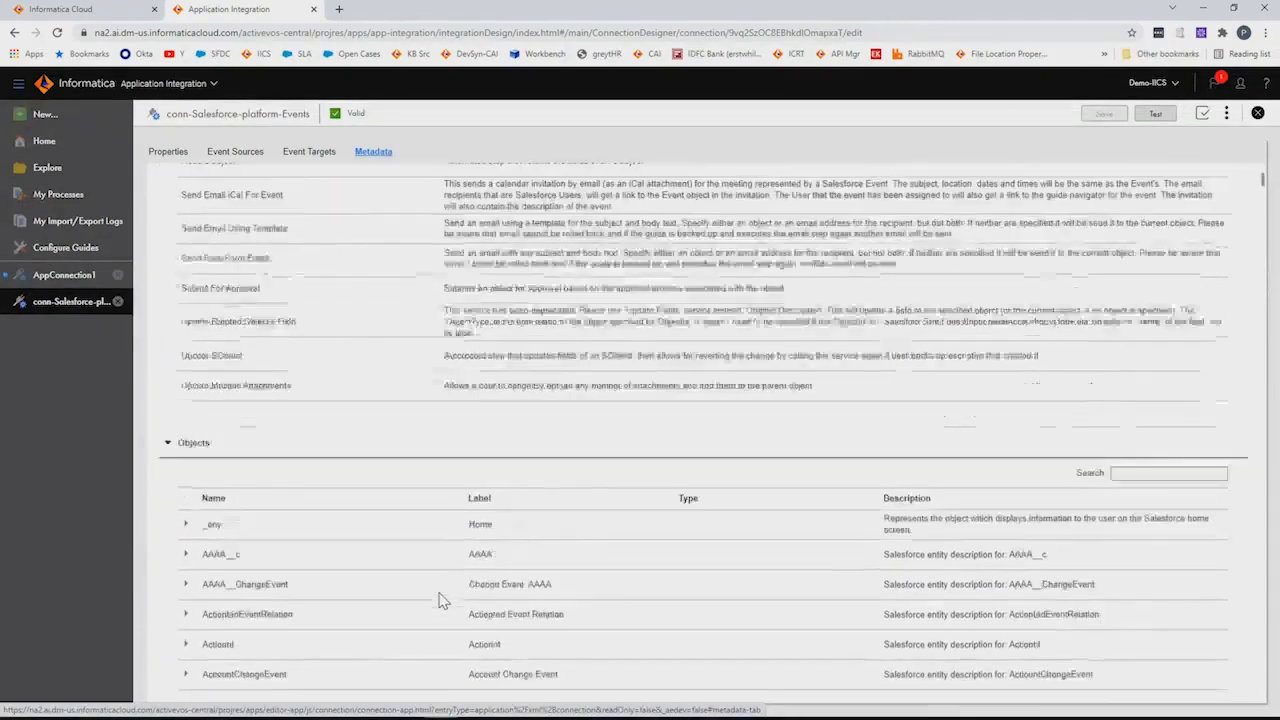
click(170, 155)
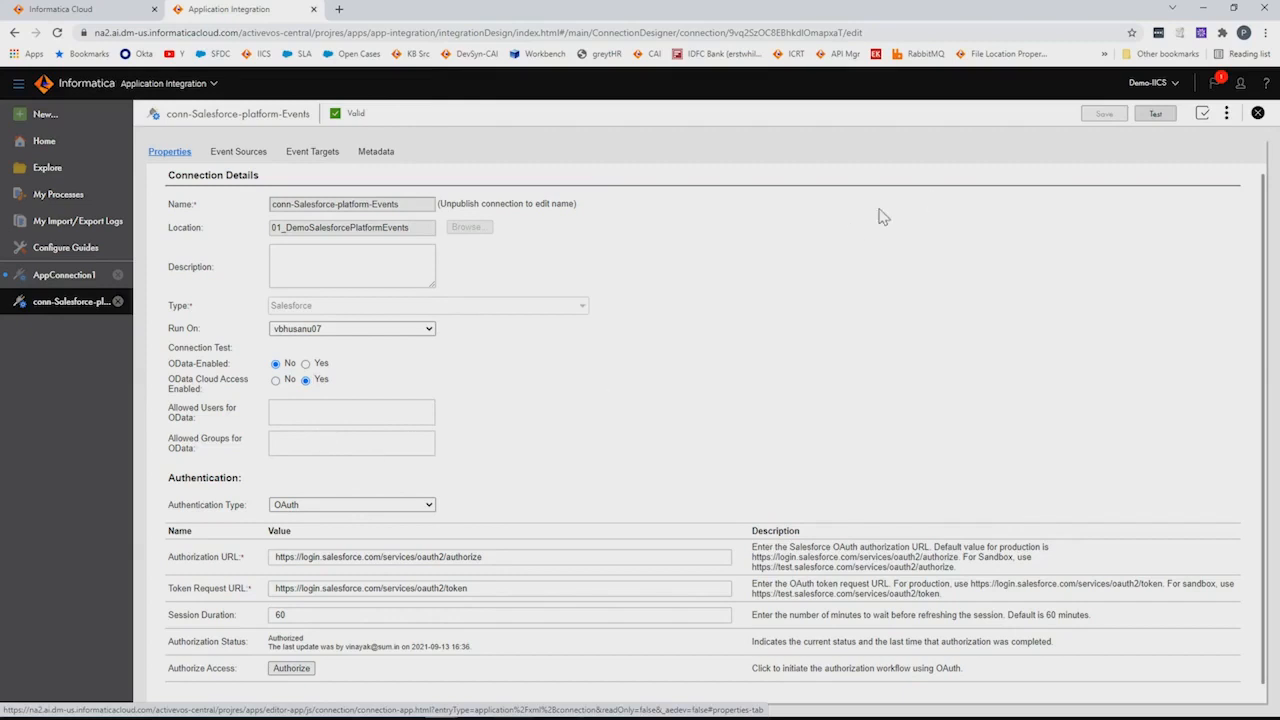
Test the Salesforce connection until it shows Passed, then return to slide 15 of the presentation
scroll(310, 455, down, 1)
scroll(340, 462, up, 1)
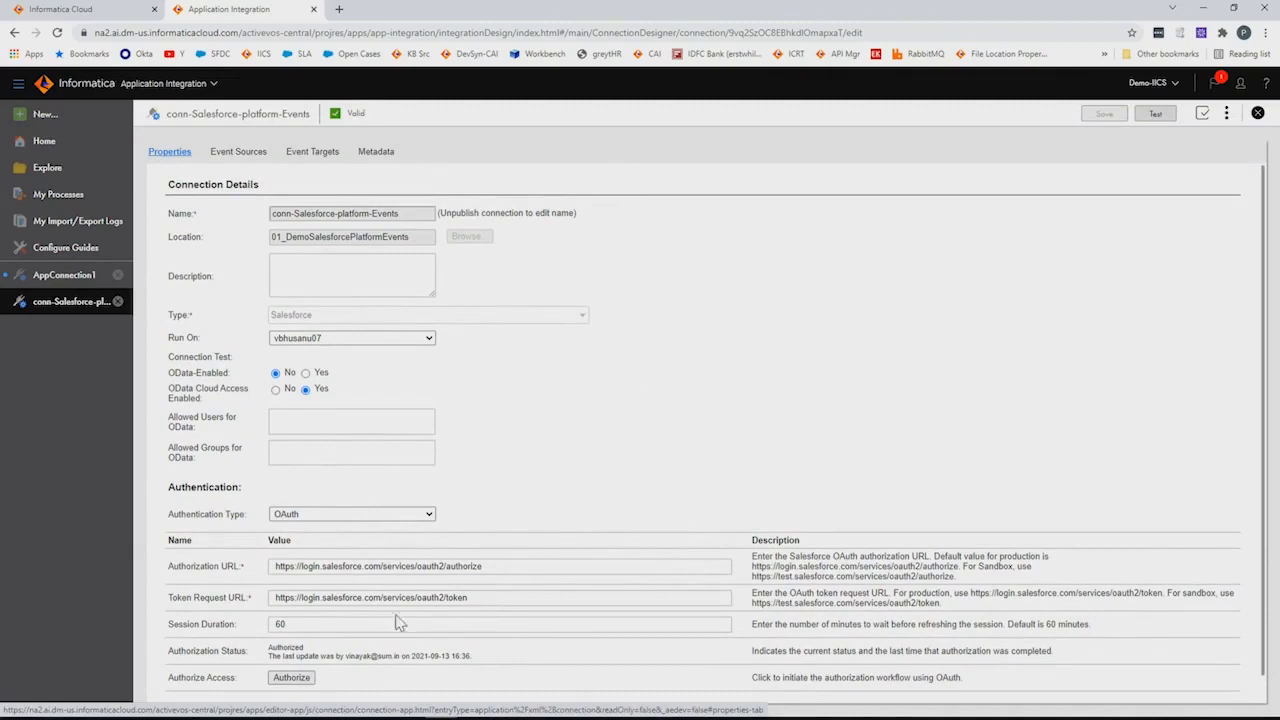
click(1158, 115)
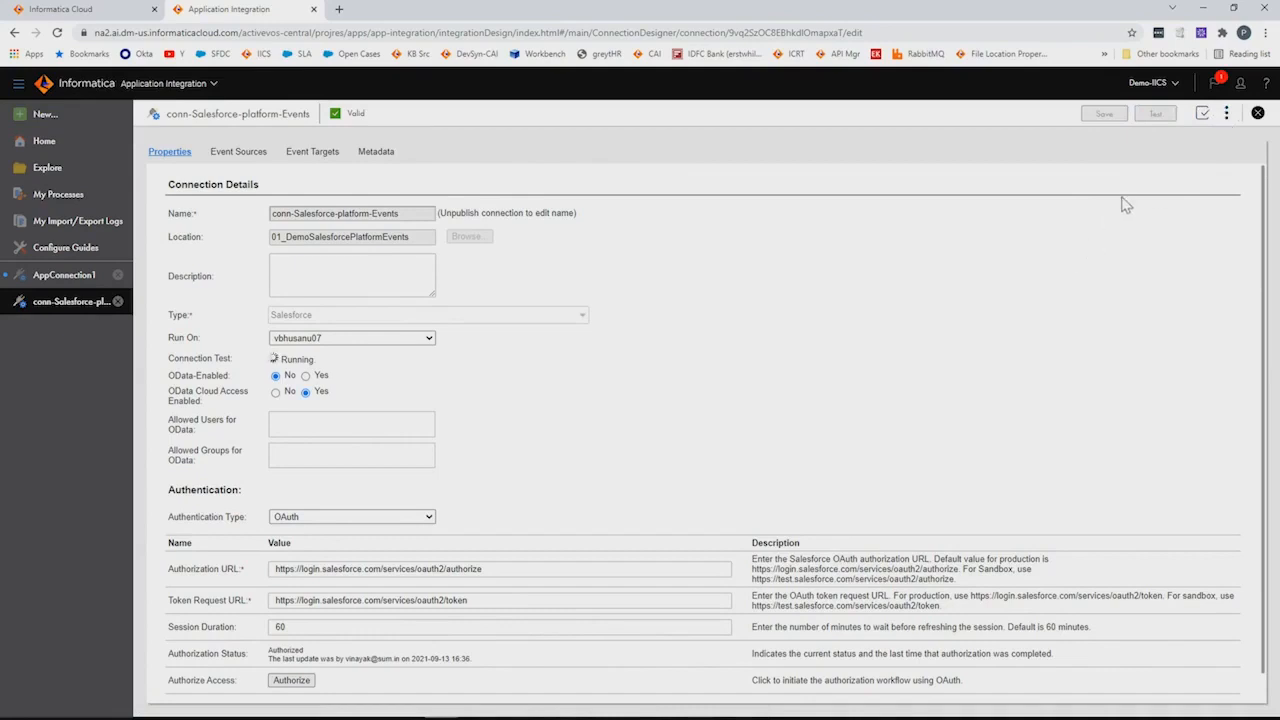
click(1226, 113)
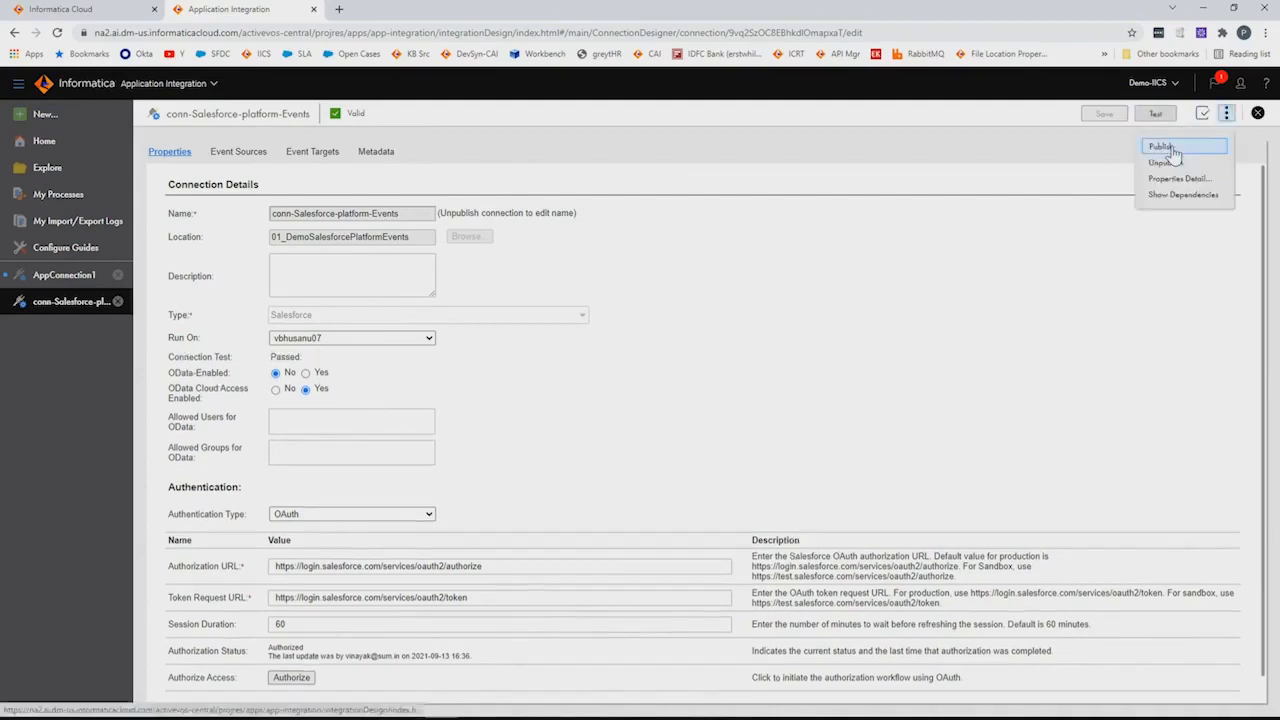
click(757, 419)
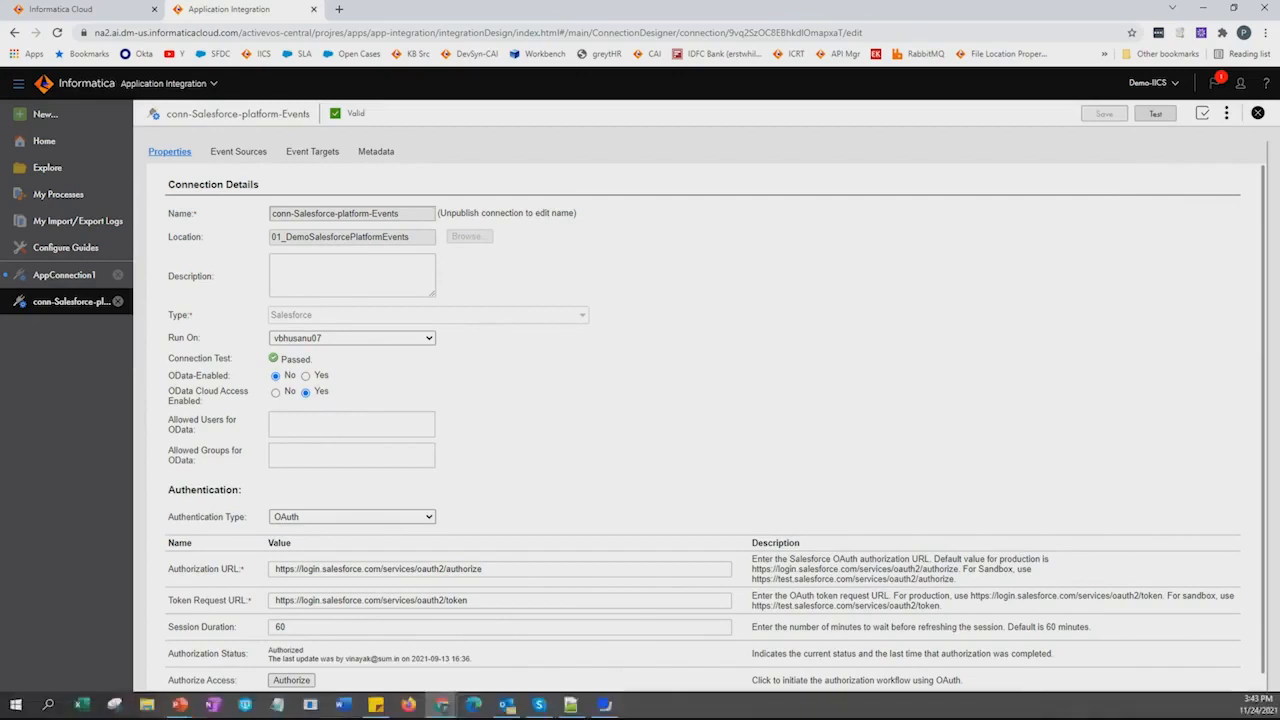
click(604, 707)
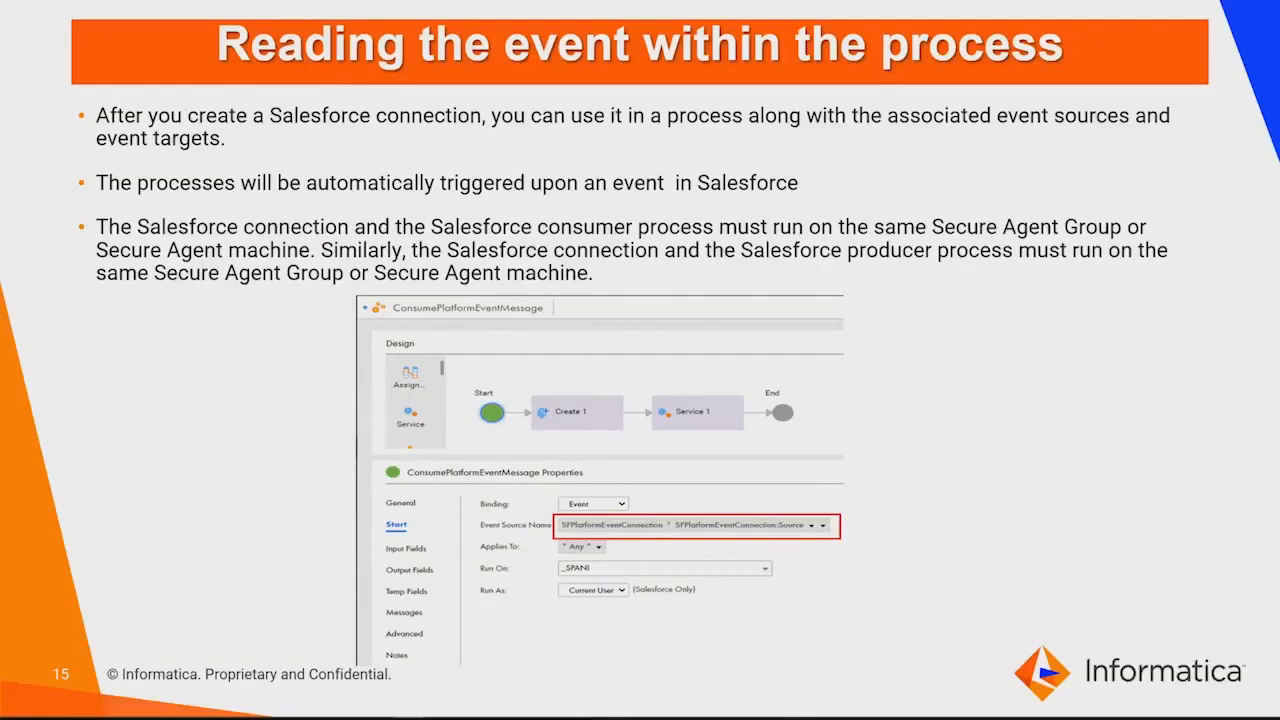
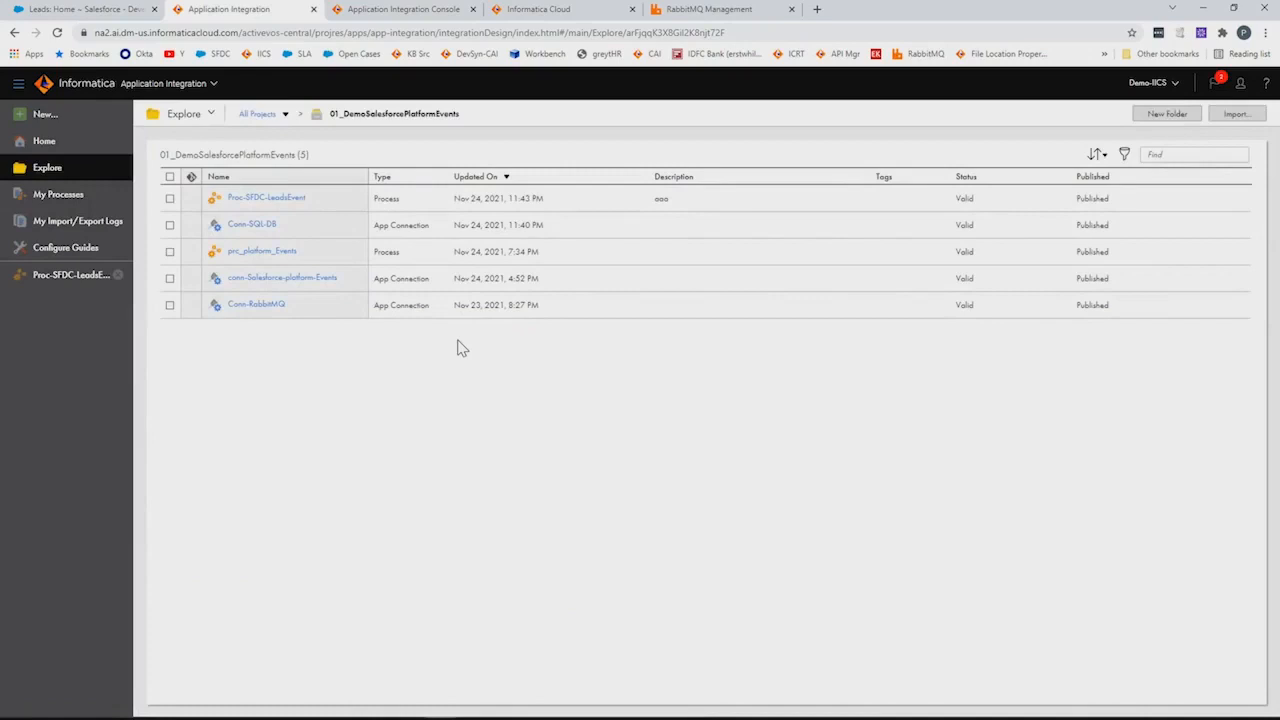
Open the Conn-SQL-DB connection from the project's asset list
click(285, 252)
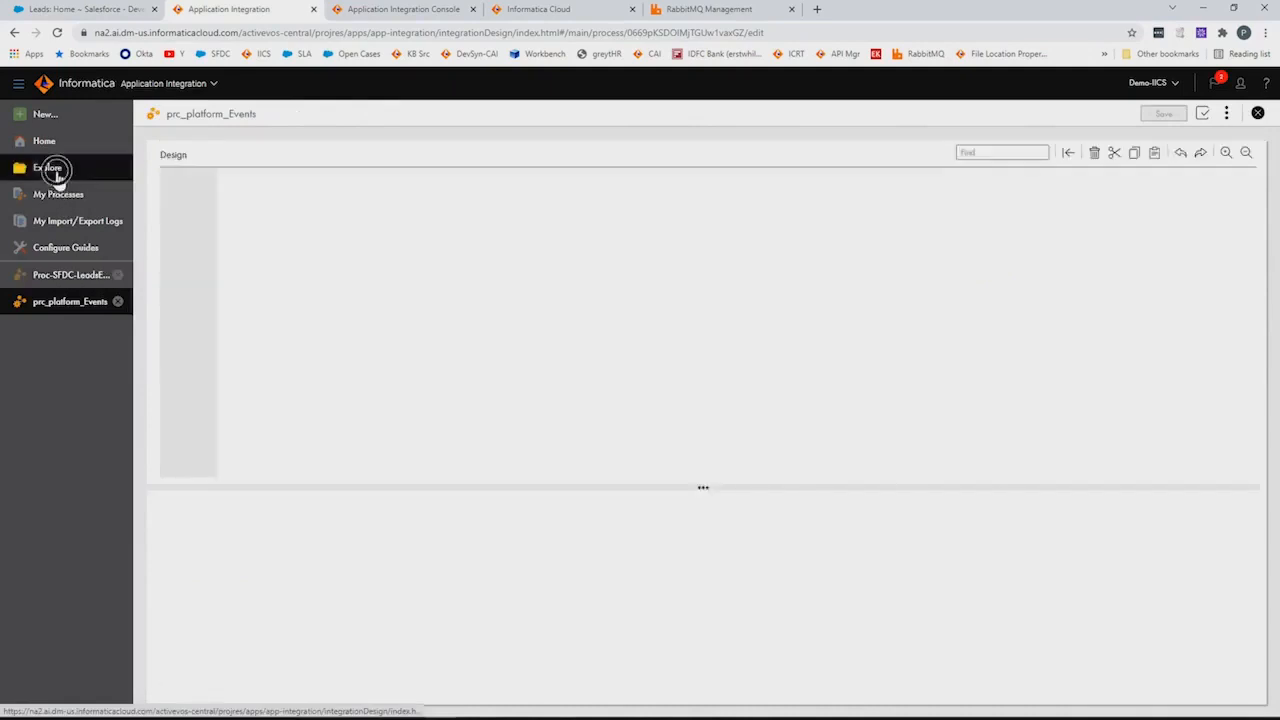
click(47, 169)
click(256, 226)
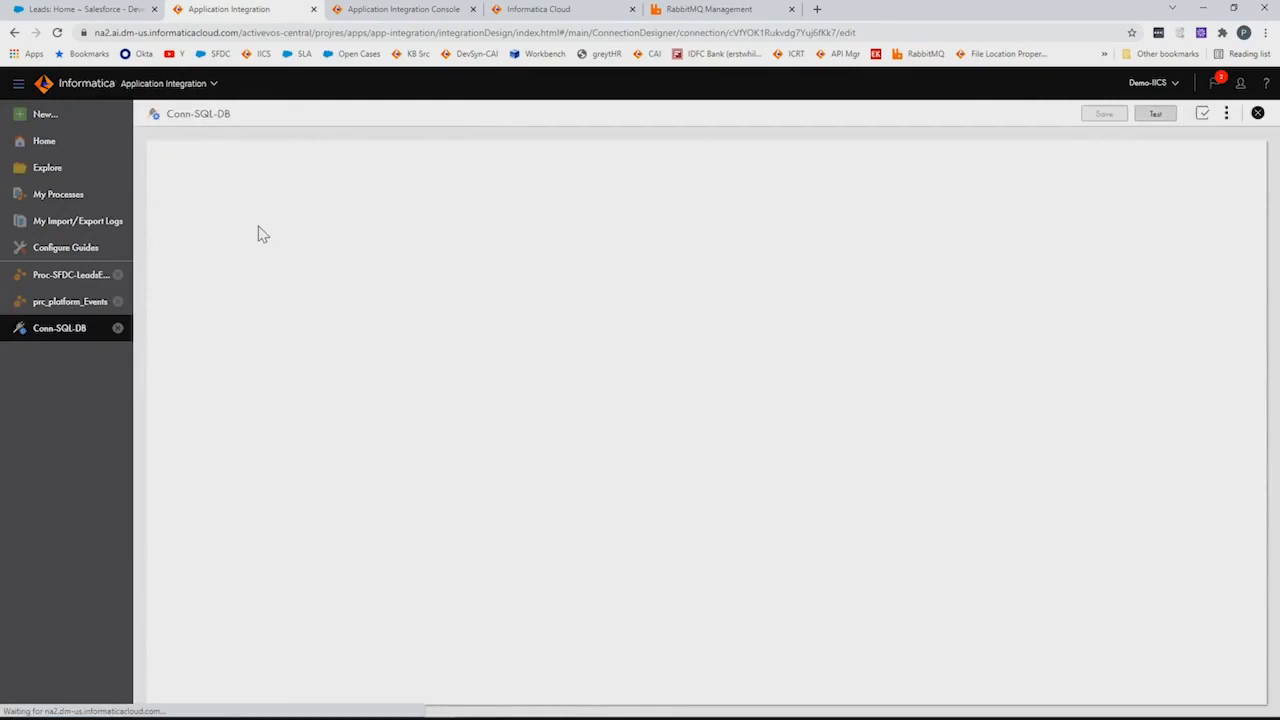
click(89, 332)
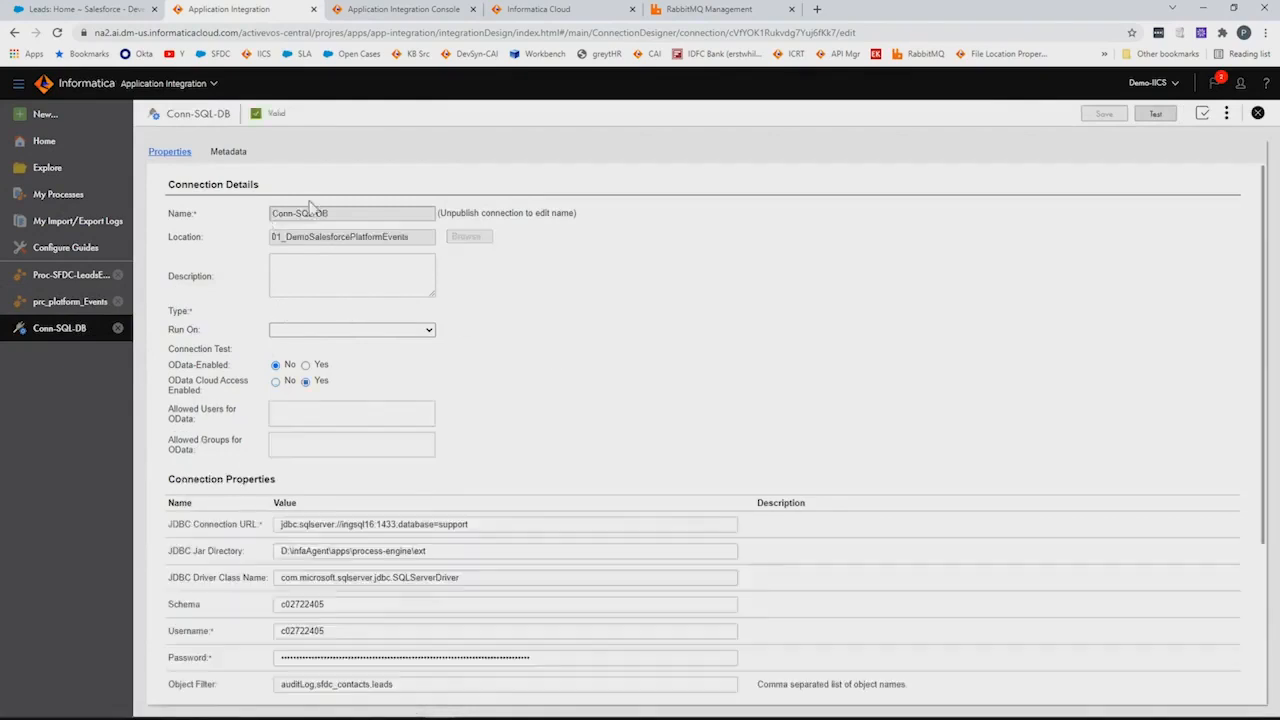
Review the JDBC URL, jar directory and the auditLog,sfdc_contacts,leads object filter, then view metadata
scroll(630, 492, down, 1)
scroll(630, 492, down, 1)
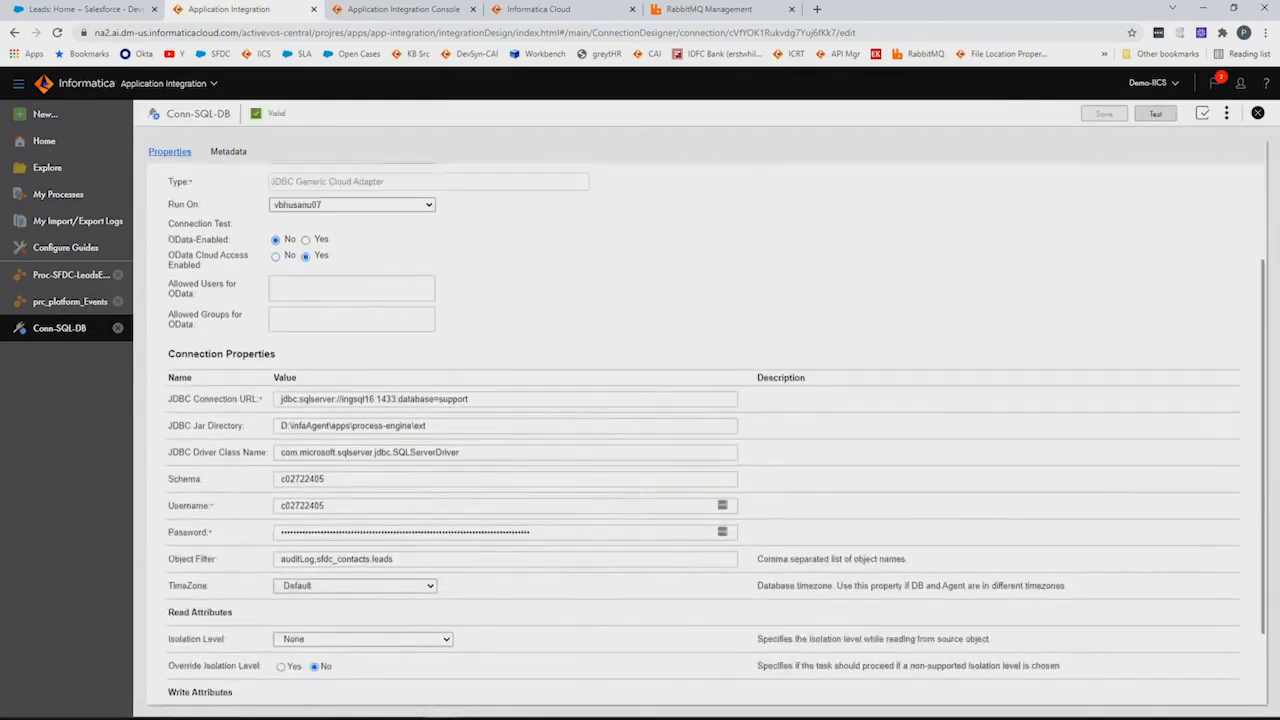
drag(480, 399, 170, 394)
scroll(444, 319, up, 2)
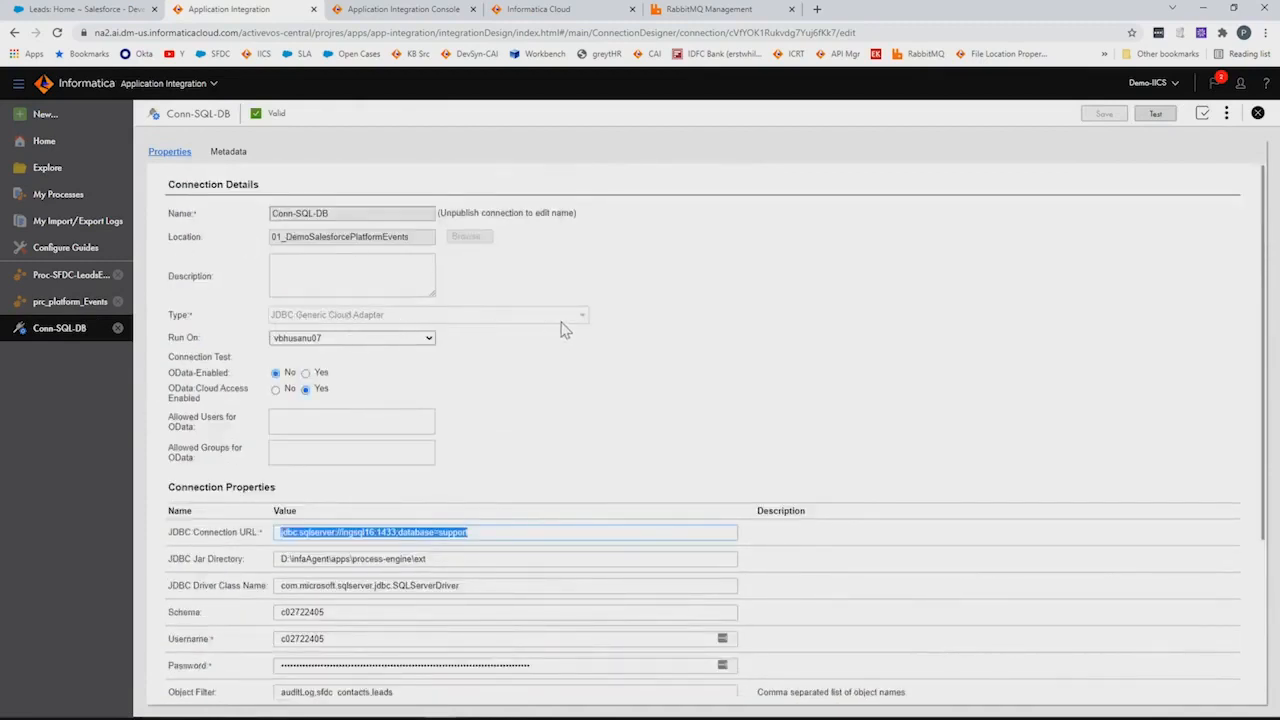
scroll(578, 428, down, 2)
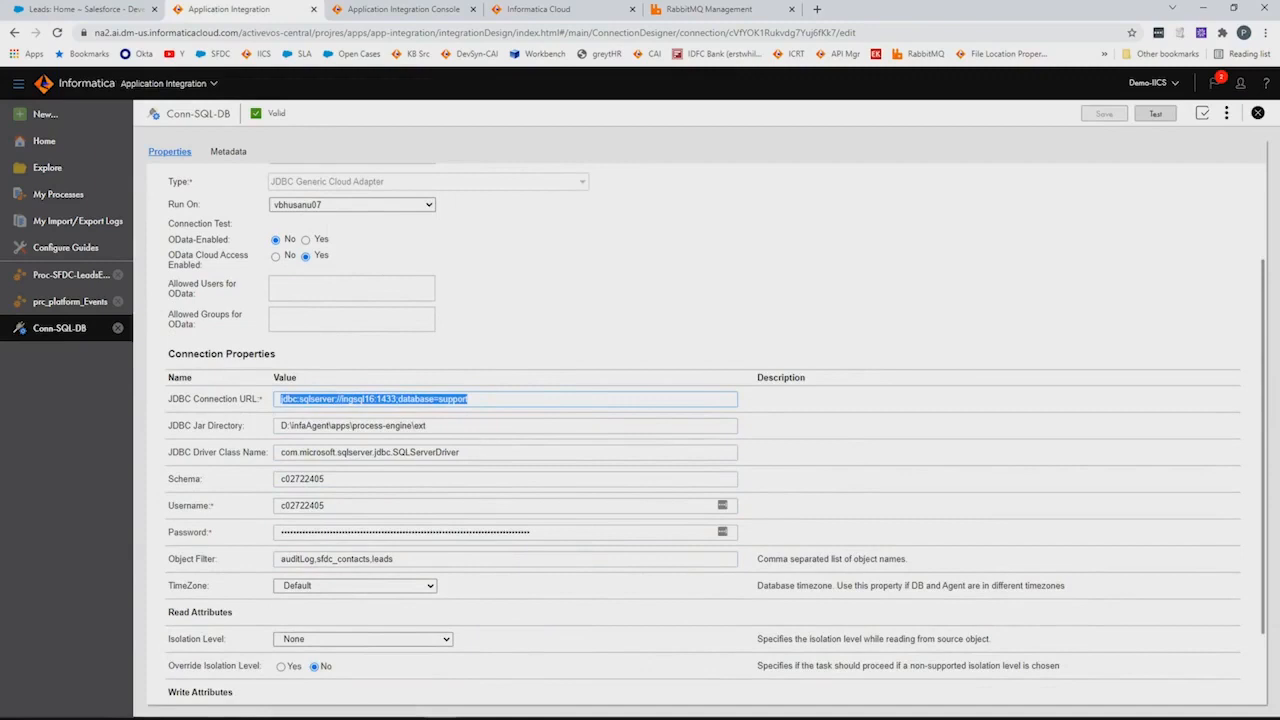
triple_click(318, 425)
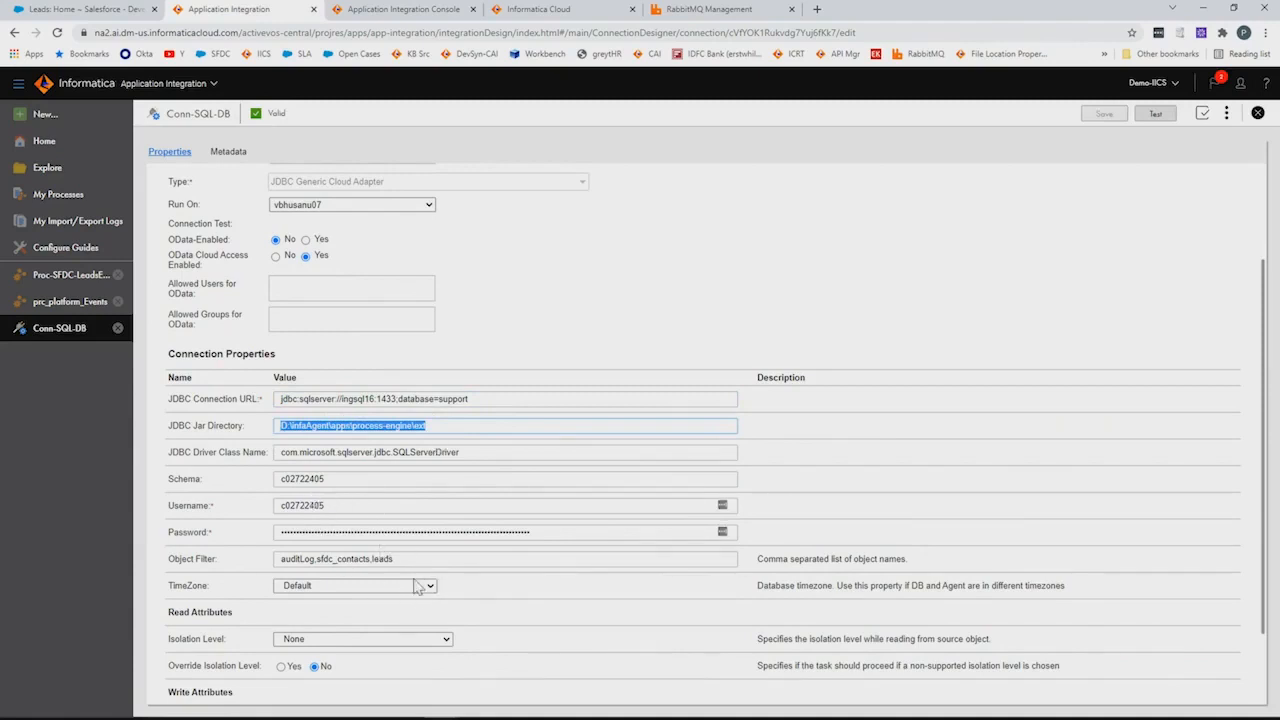
click(225, 556)
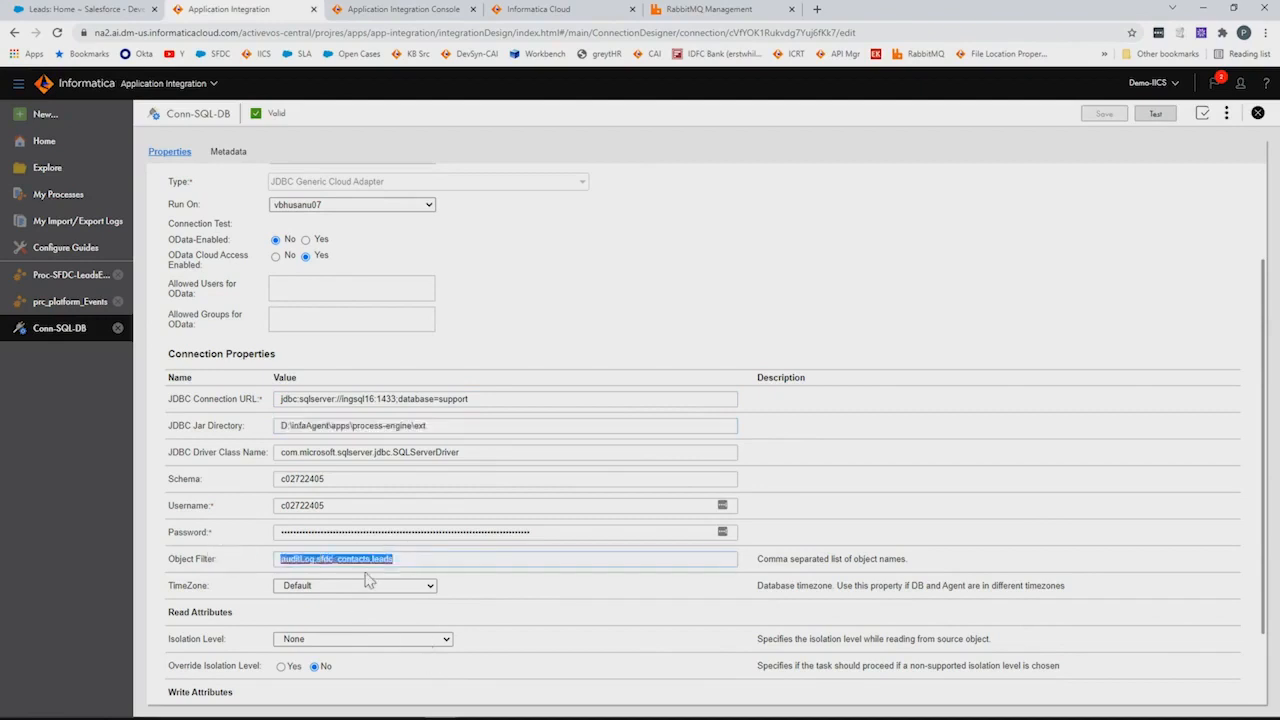
scroll(368, 580, up, 3)
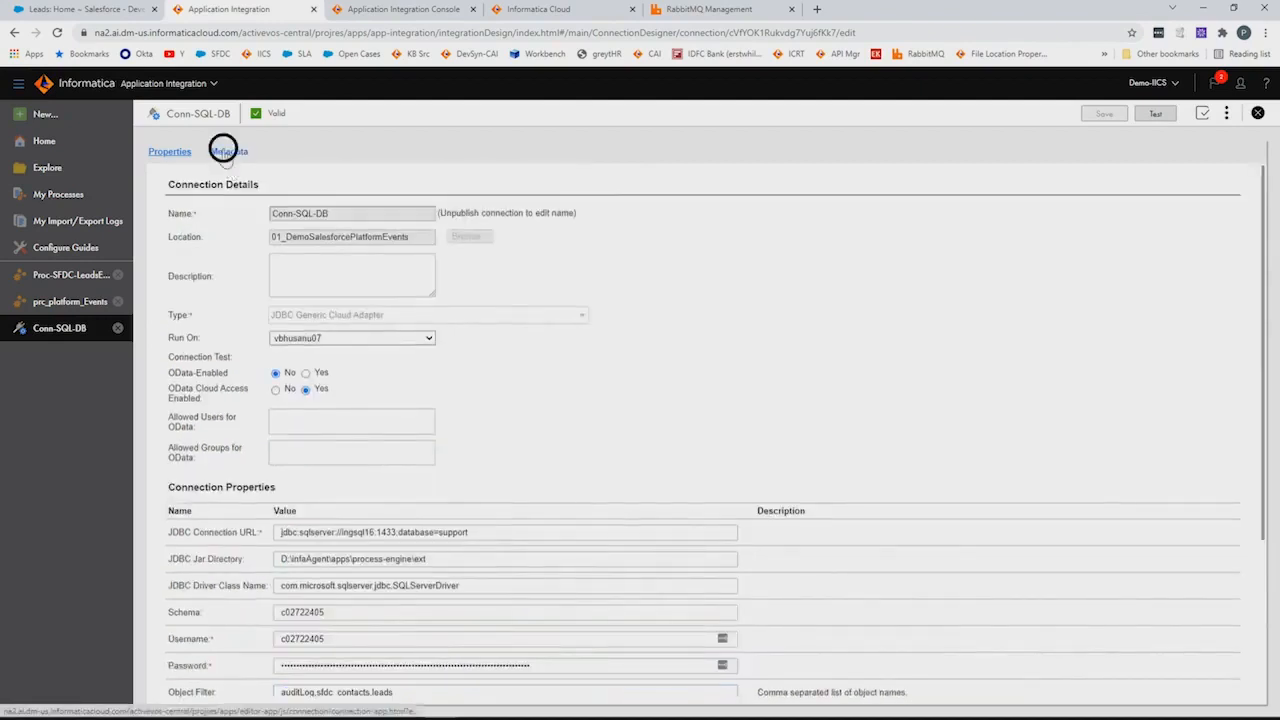
click(227, 151)
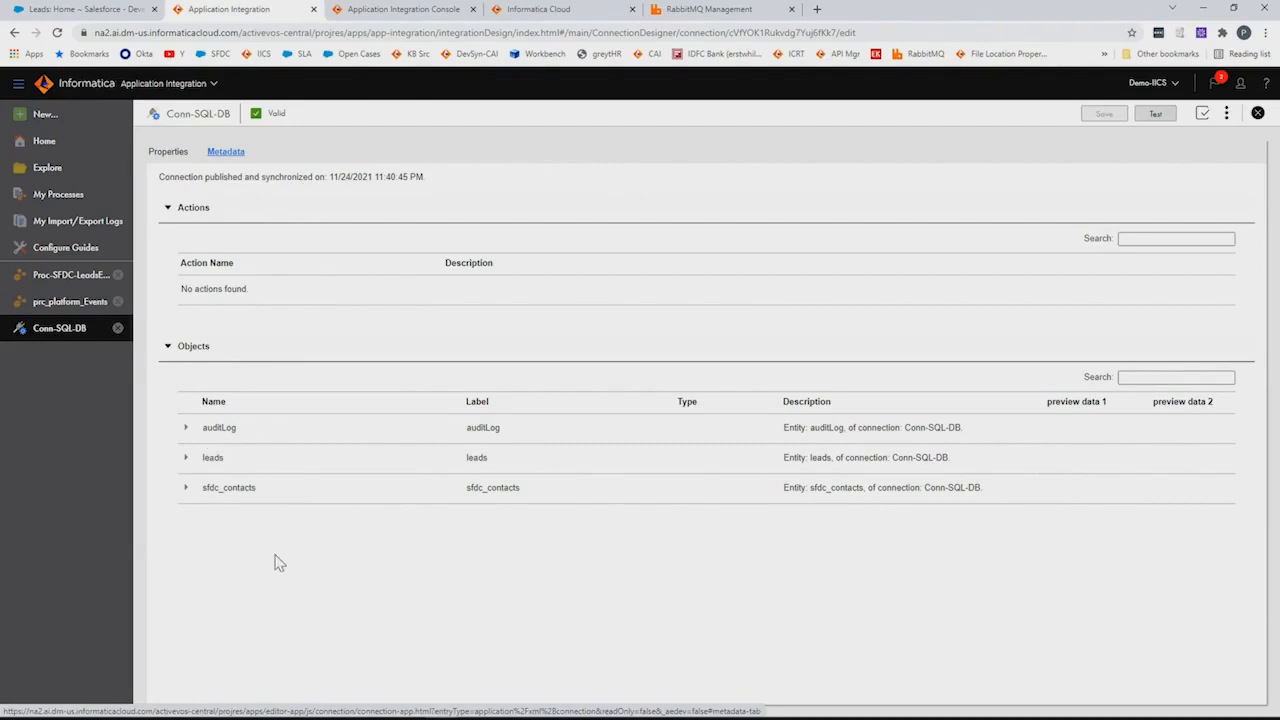
Glance at the Proc-SFDC-LeadsEvent flow, then close the prc_platform_Events process
click(82, 312)
click(78, 278)
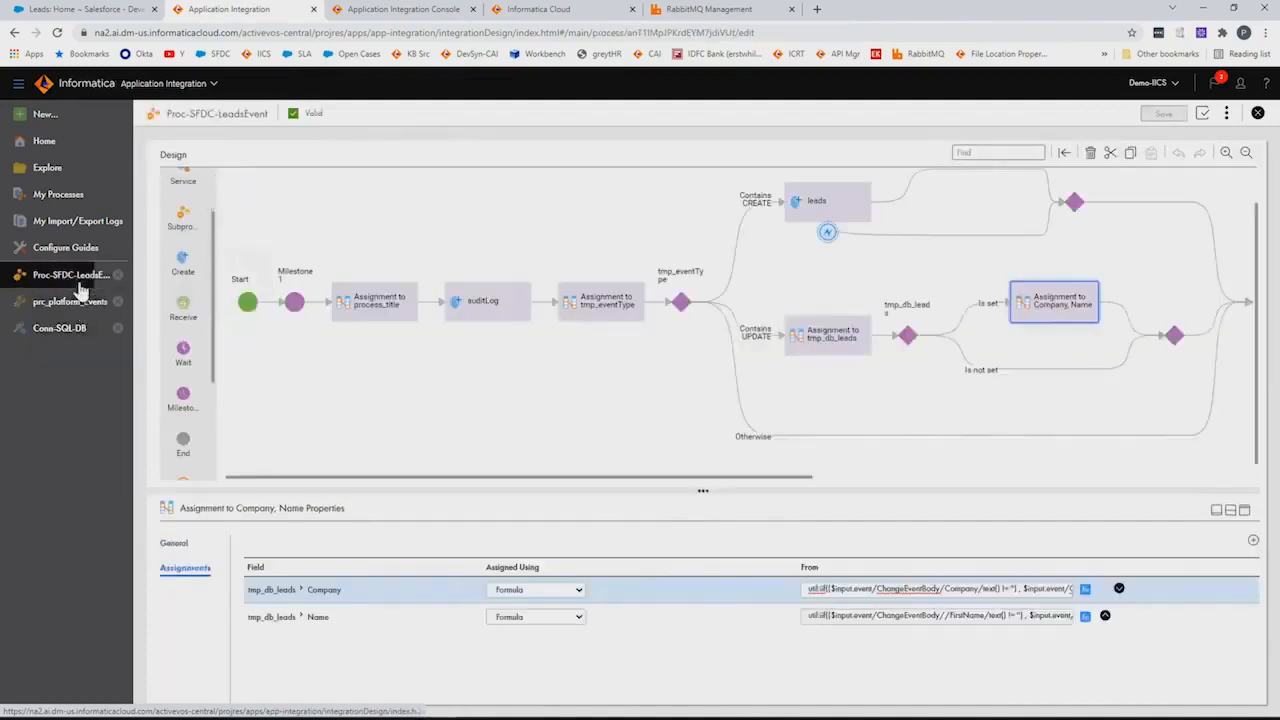
click(82, 303)
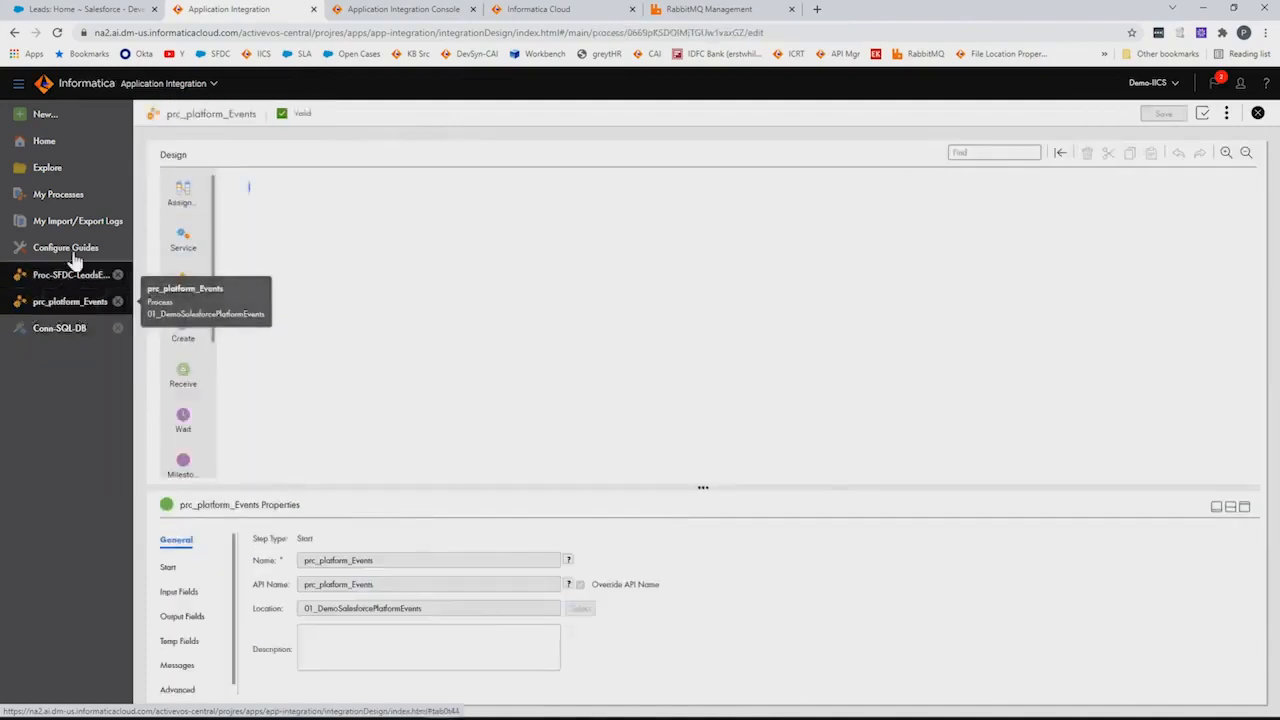
click(117, 303)
Open the conn-Salesforce-platform-Events connection from the project's asset list
click(30, 167)
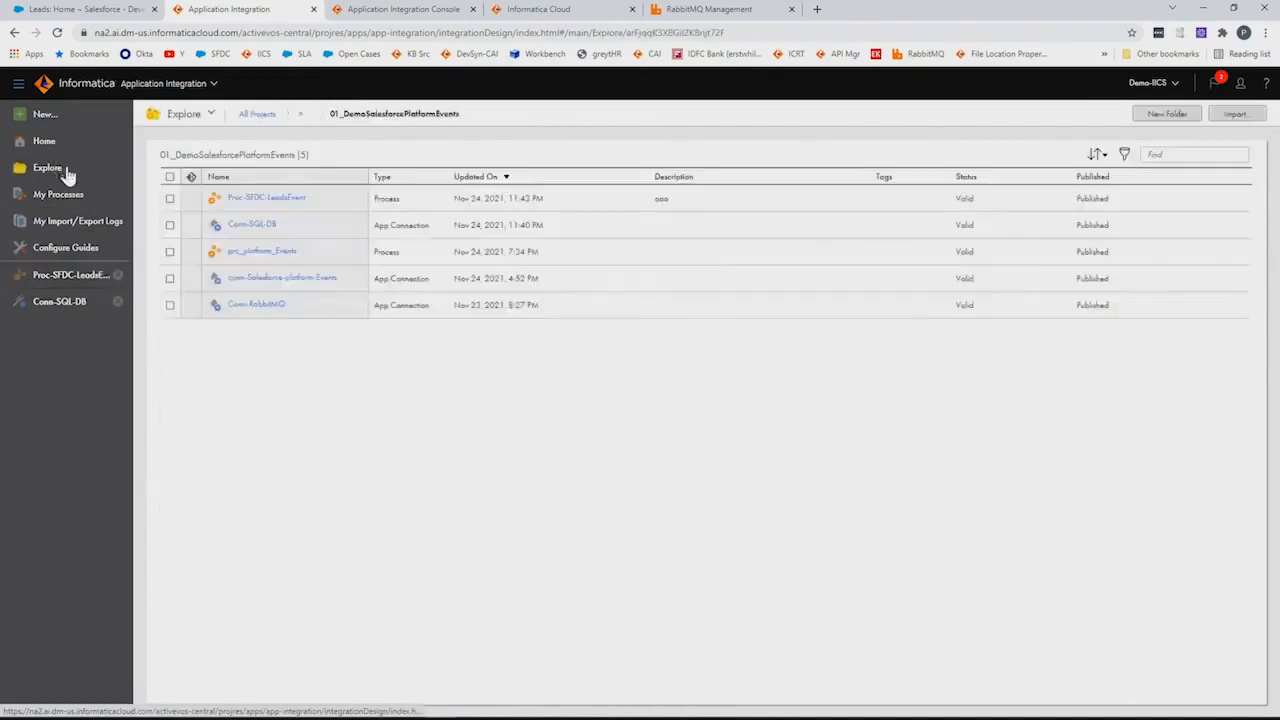
click(288, 253)
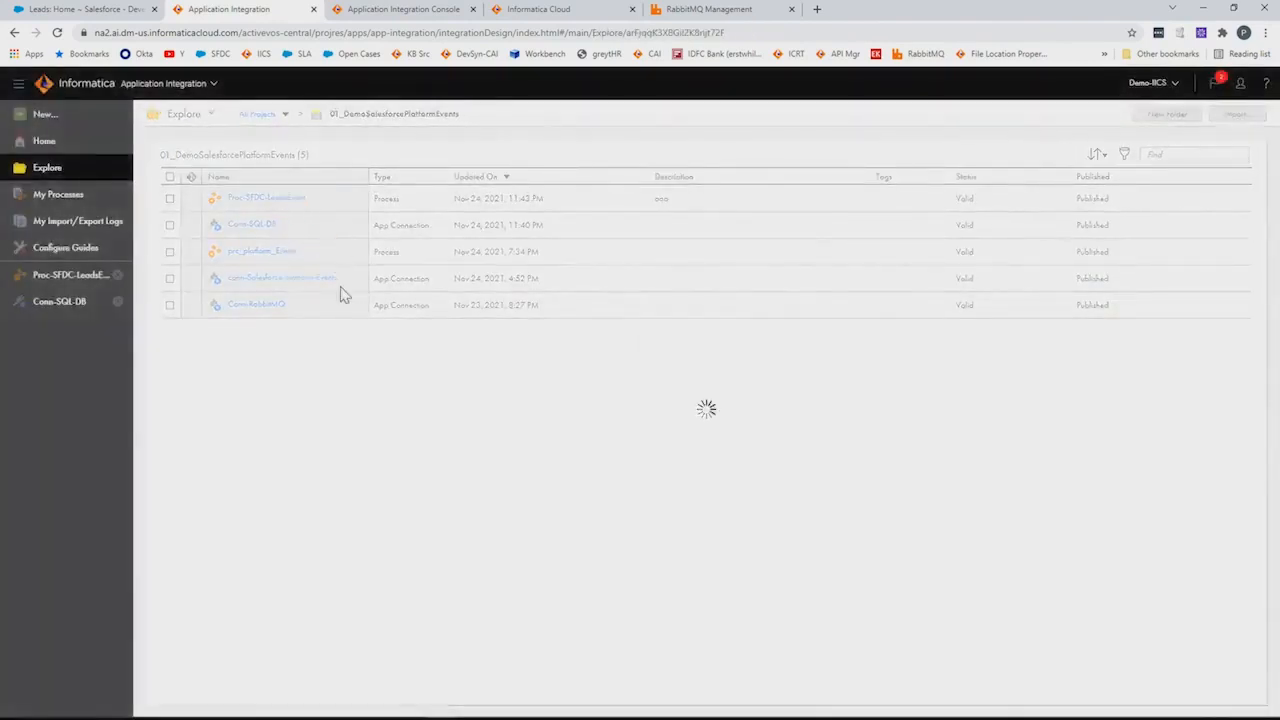
click(305, 280)
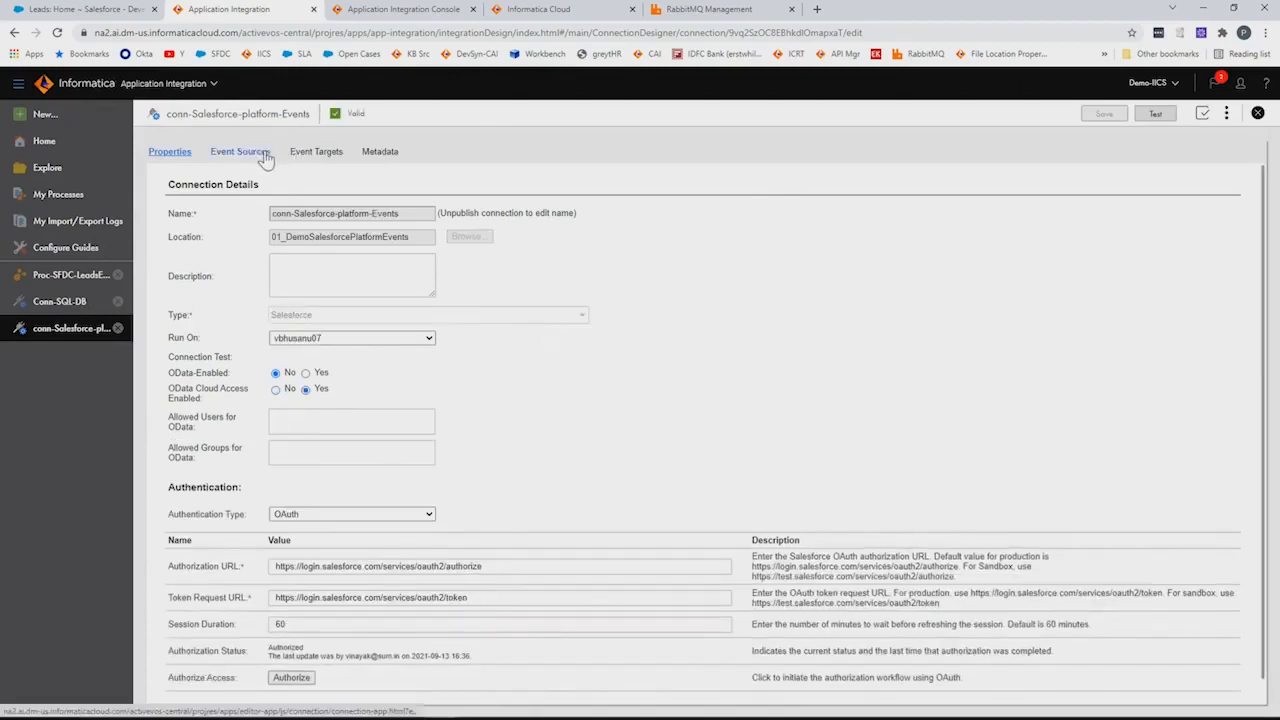
Check the Salesforce-CDC-Lead event source on /data/LeadChangeEvent, then go to Salesforce Setup
click(248, 154)
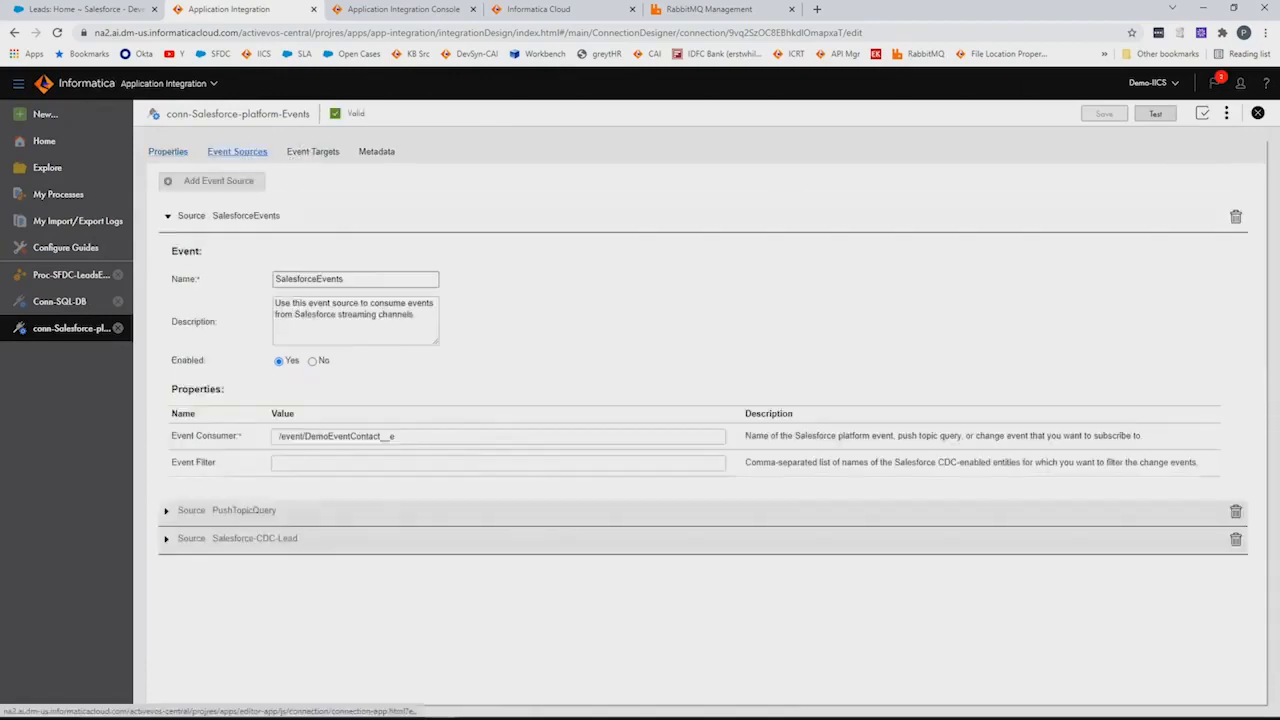
click(268, 537)
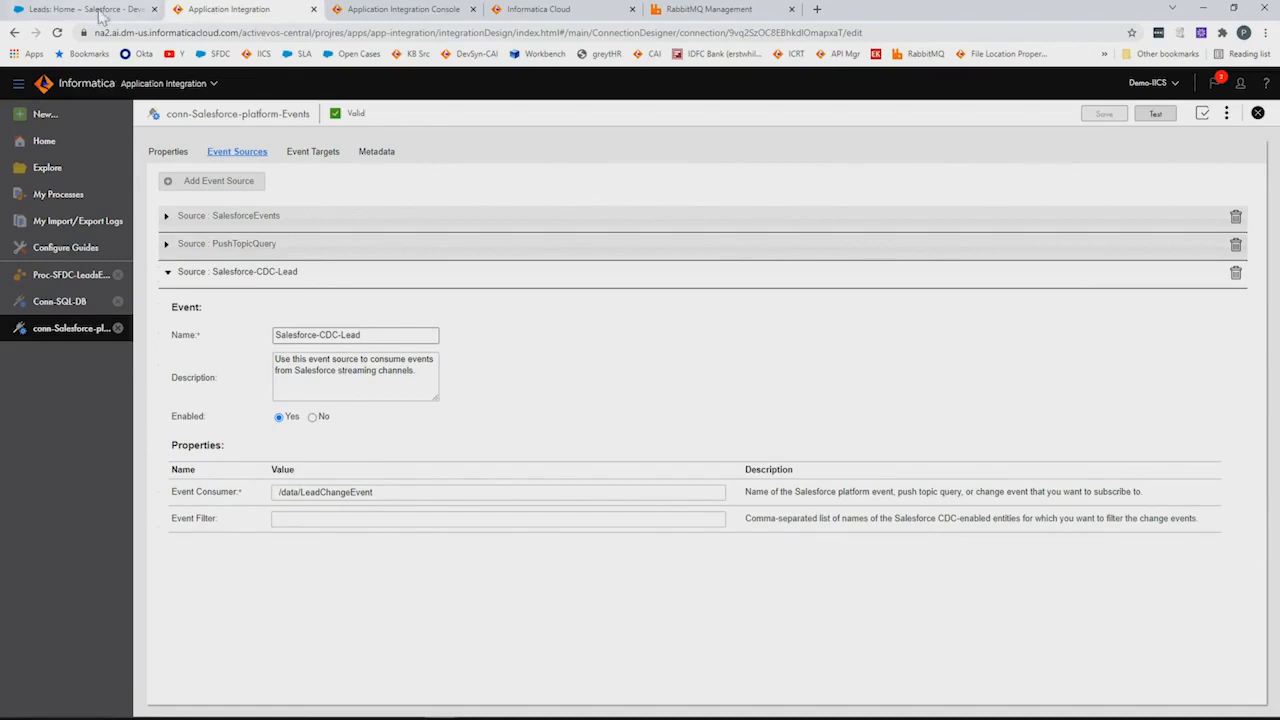
click(100, 12)
click(1115, 92)
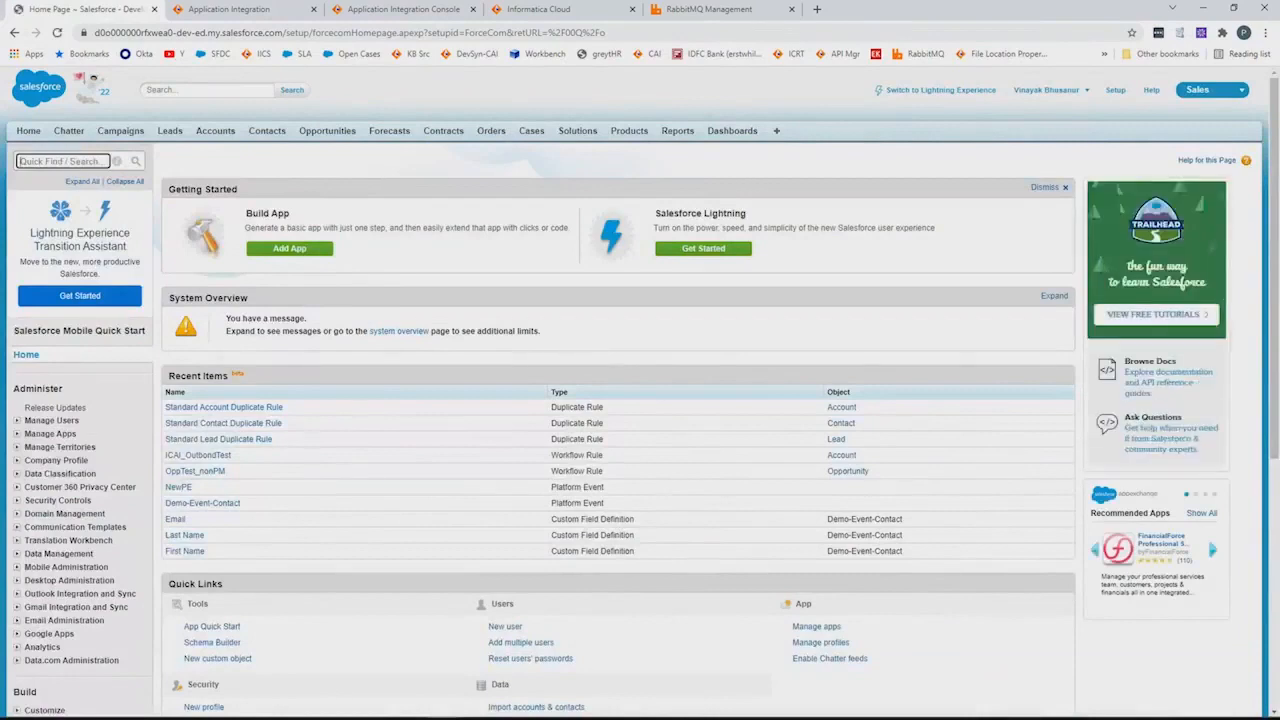
Verify Lead is a selected Change Data Capture entity via Quick Find 'change', then return to Application Integration
text(change)
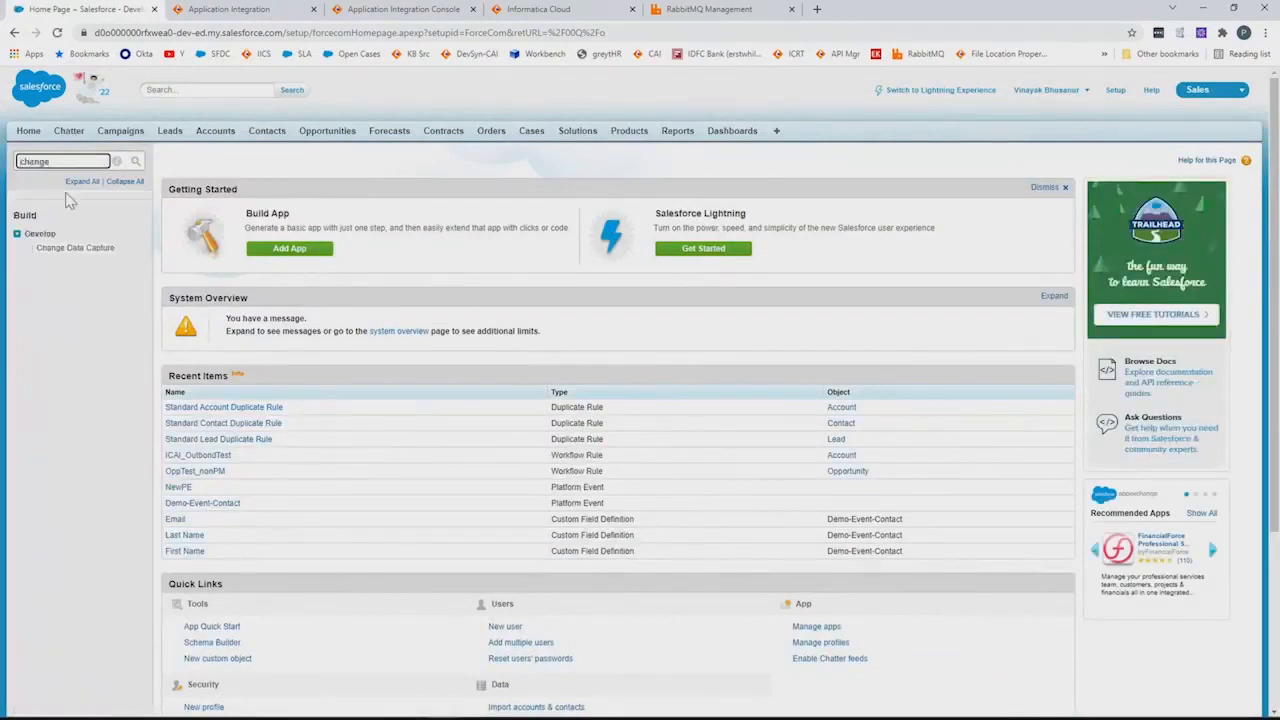
click(75, 247)
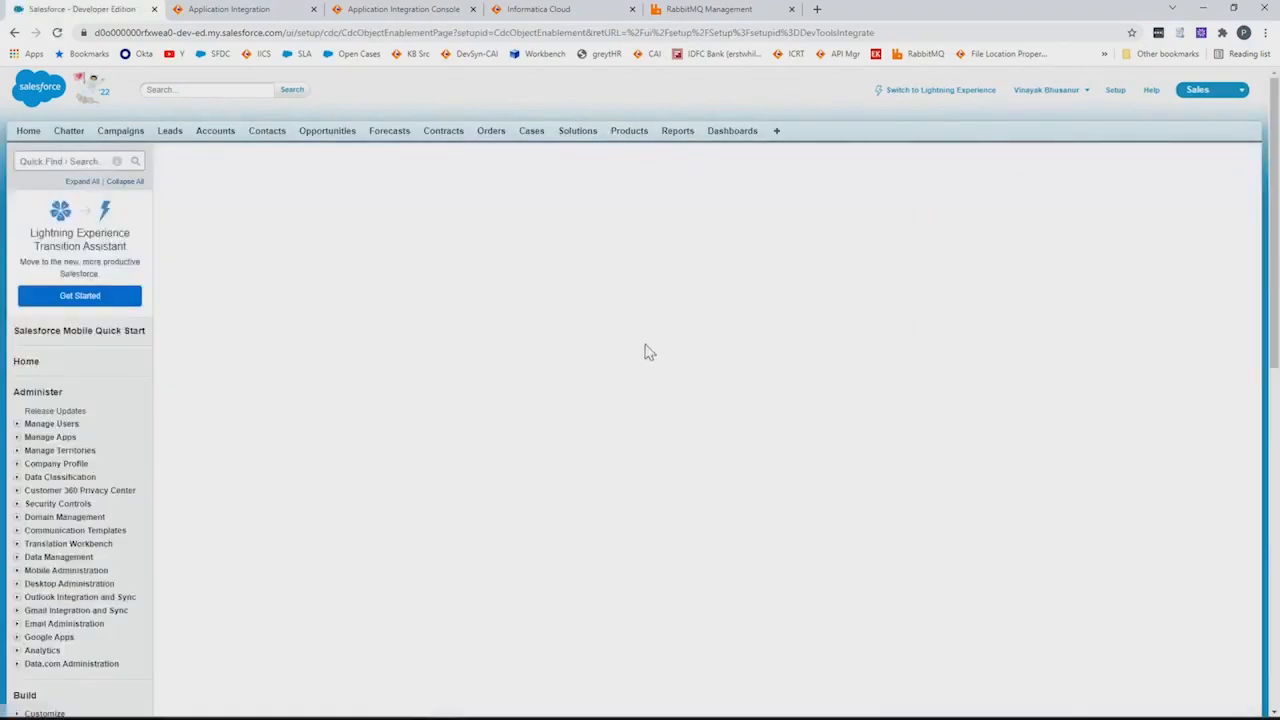
scroll(689, 303, down, 3)
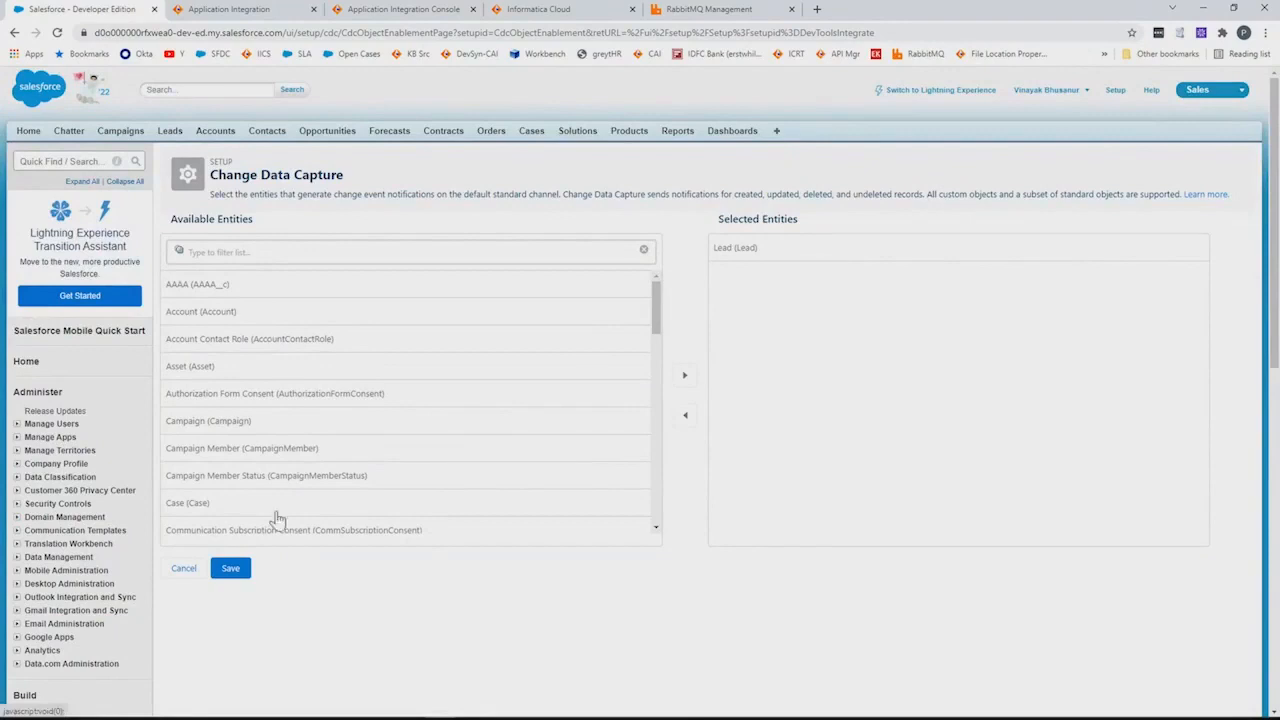
click(184, 568)
click(228, 9)
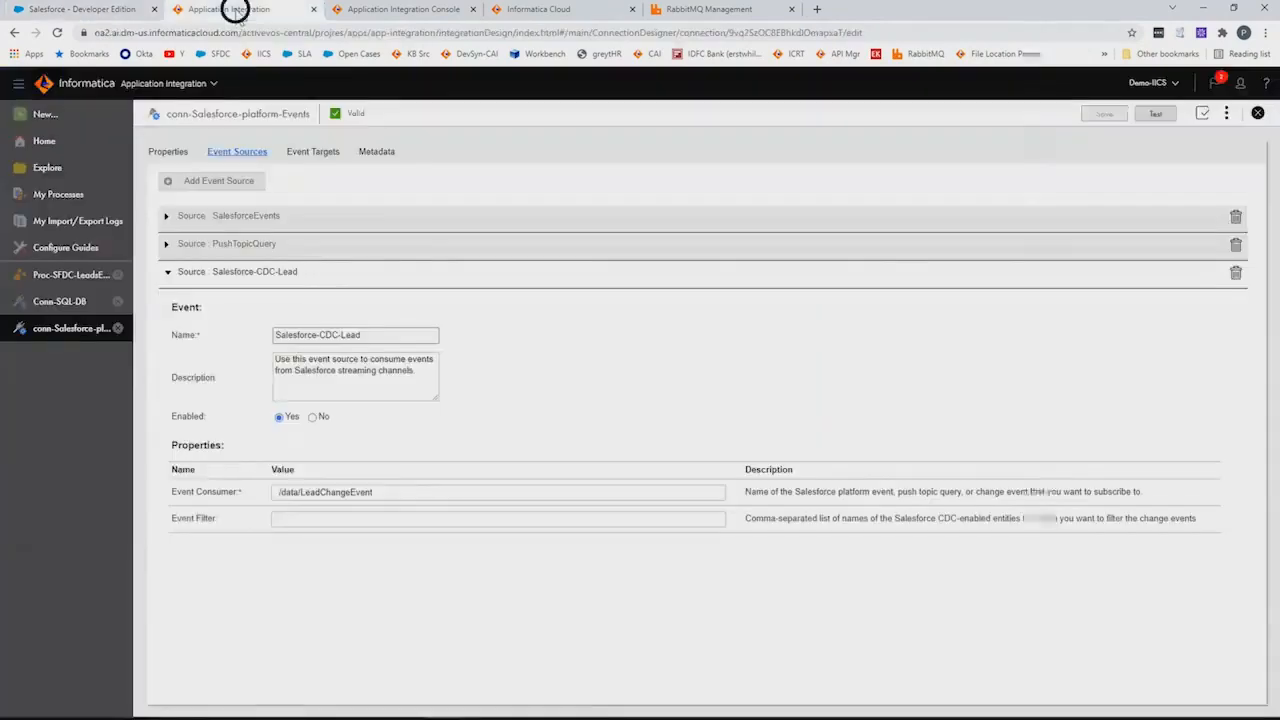
click(85, 9)
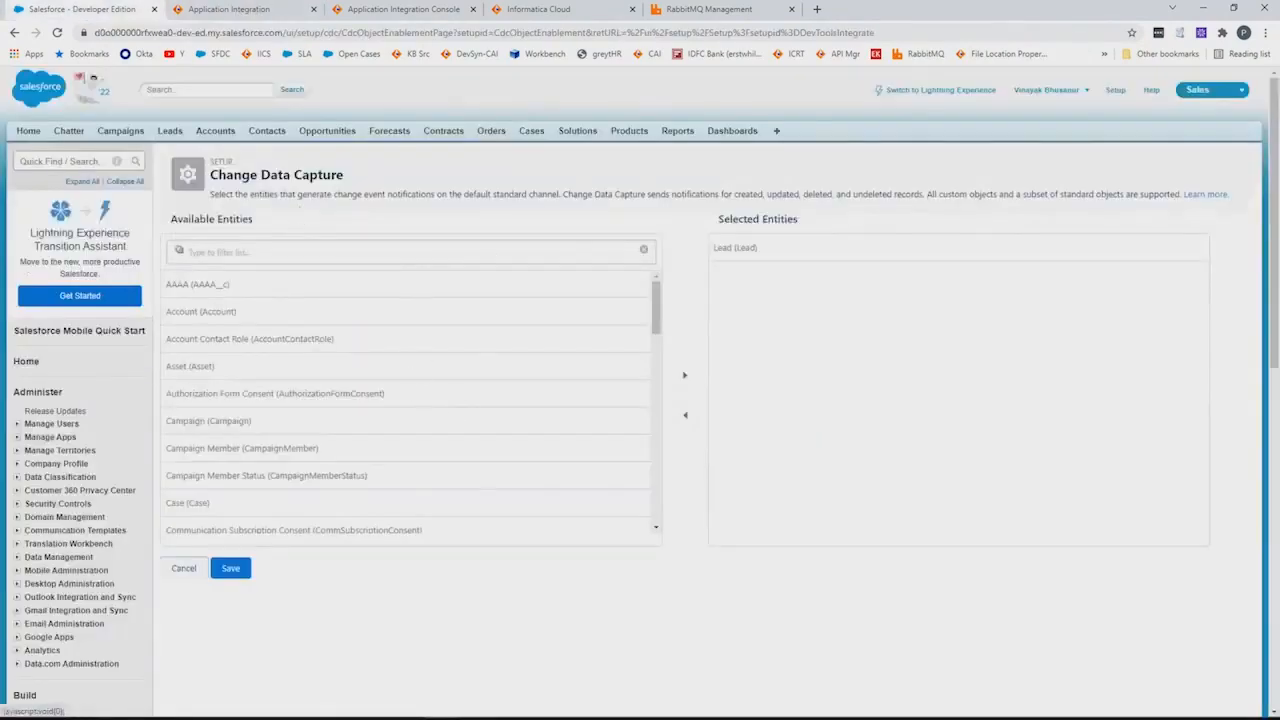
click(268, 12)
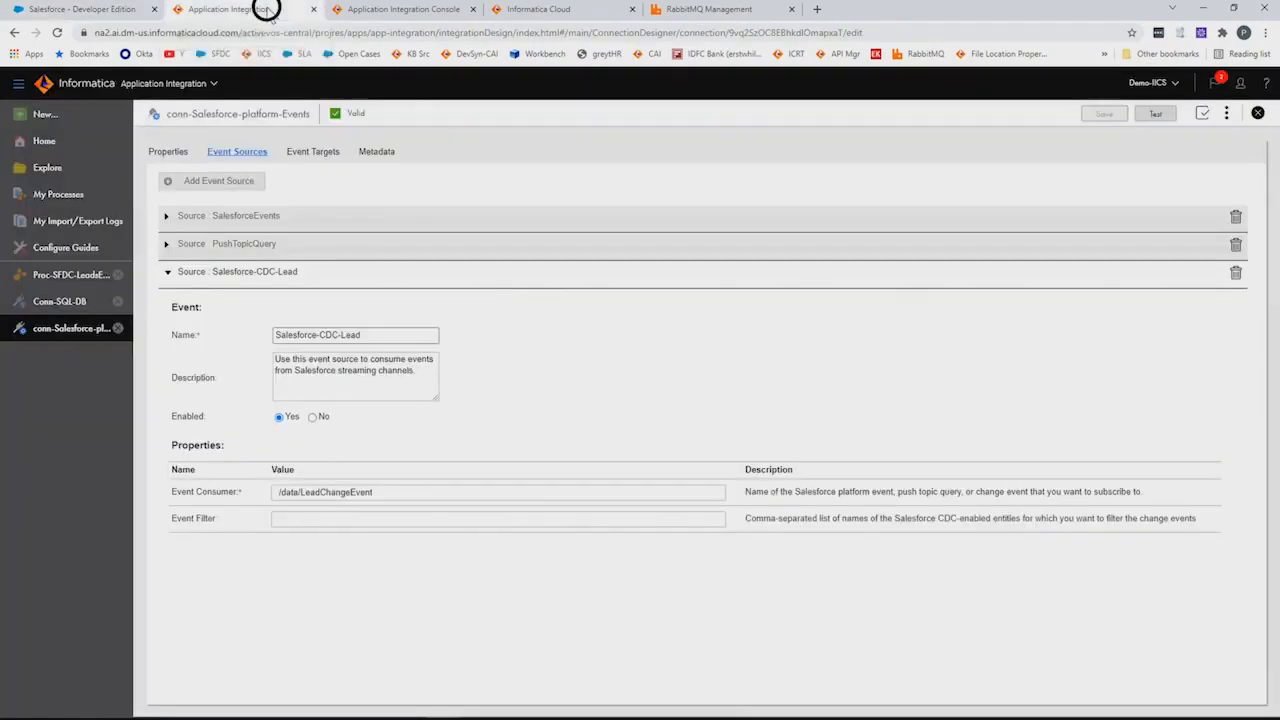
Inspect the Proc-SFDC-LeadsEvent Start step's event binding and input fields
click(80, 281)
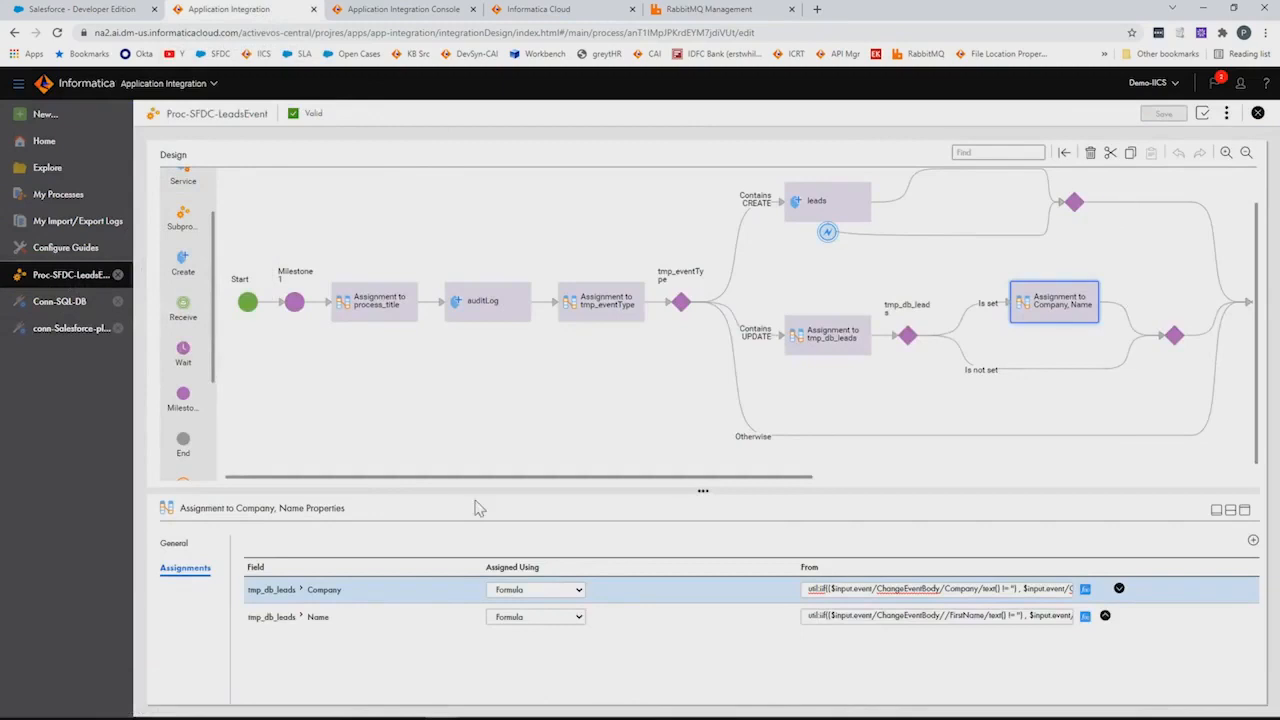
click(248, 302)
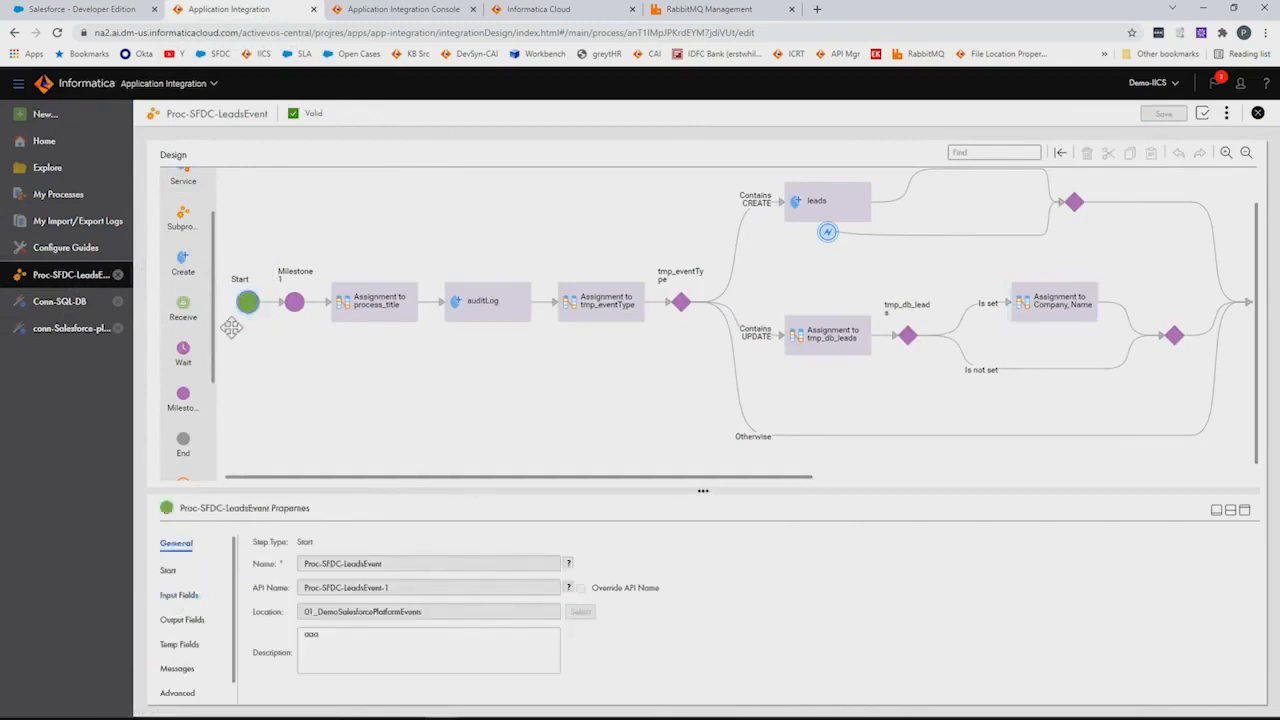
click(168, 571)
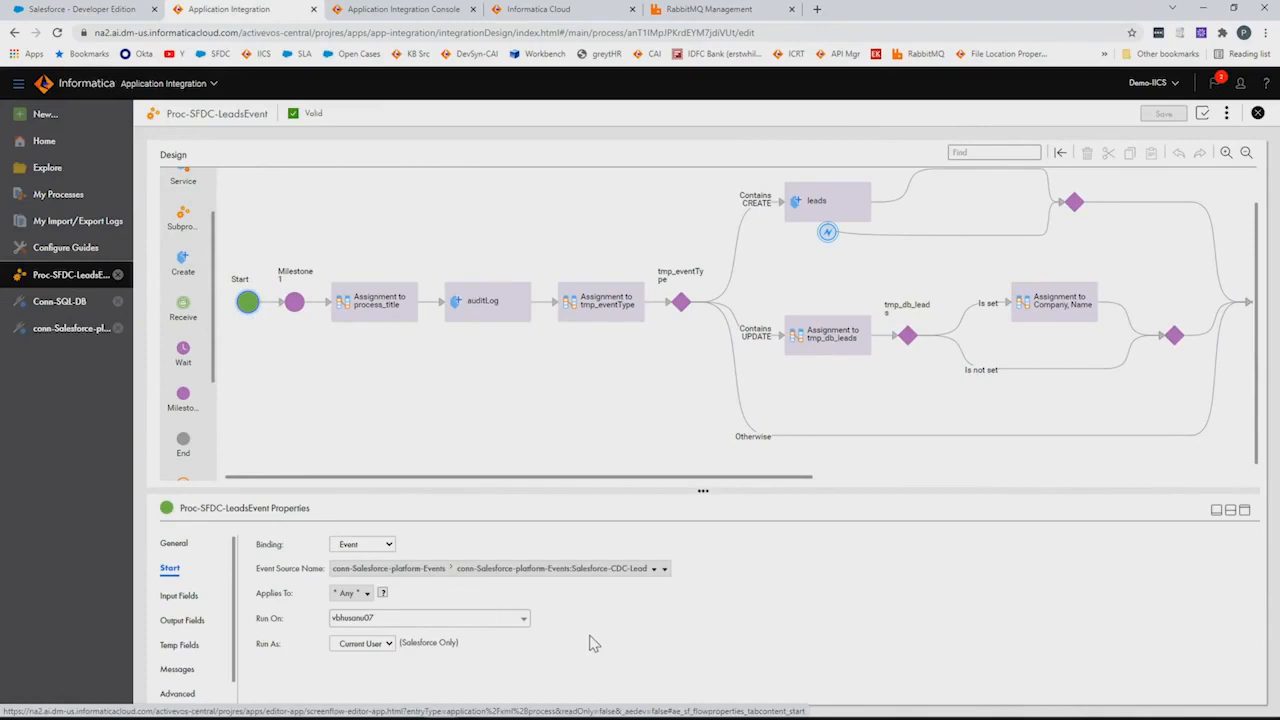
click(180, 596)
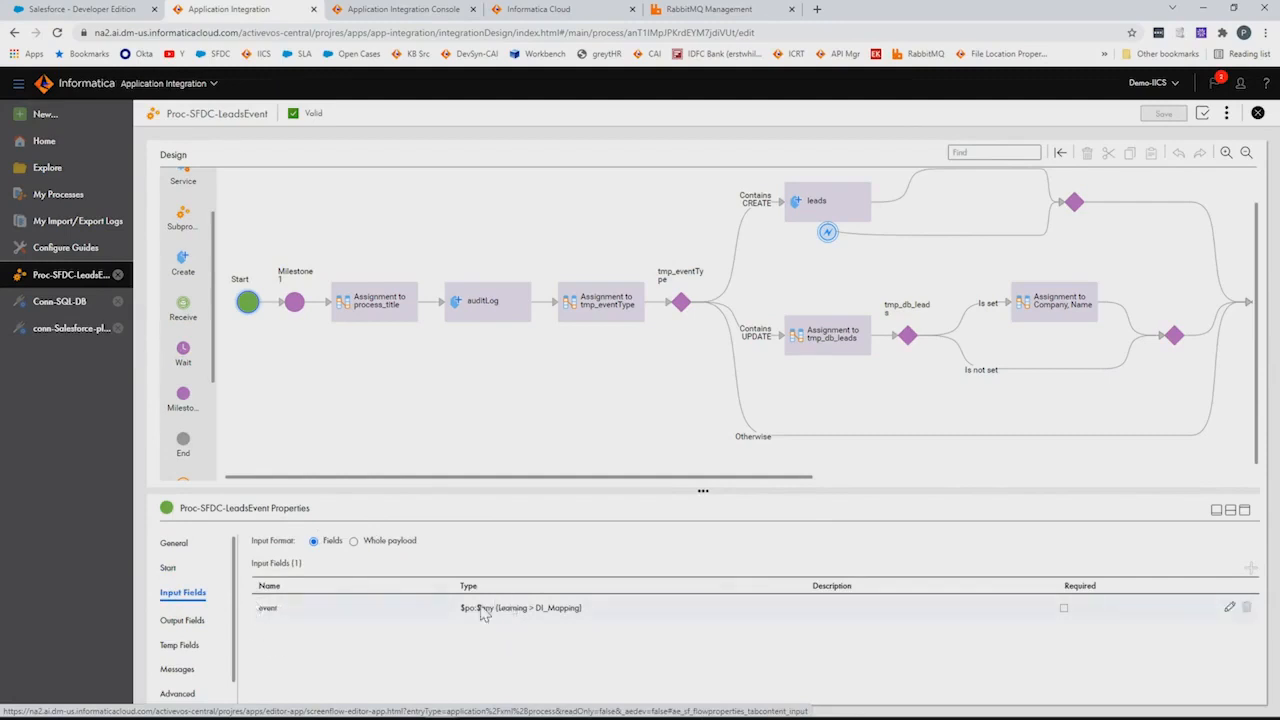
Review Milestone 1, the process_title assignment formula, and the auditLog step
click(294, 302)
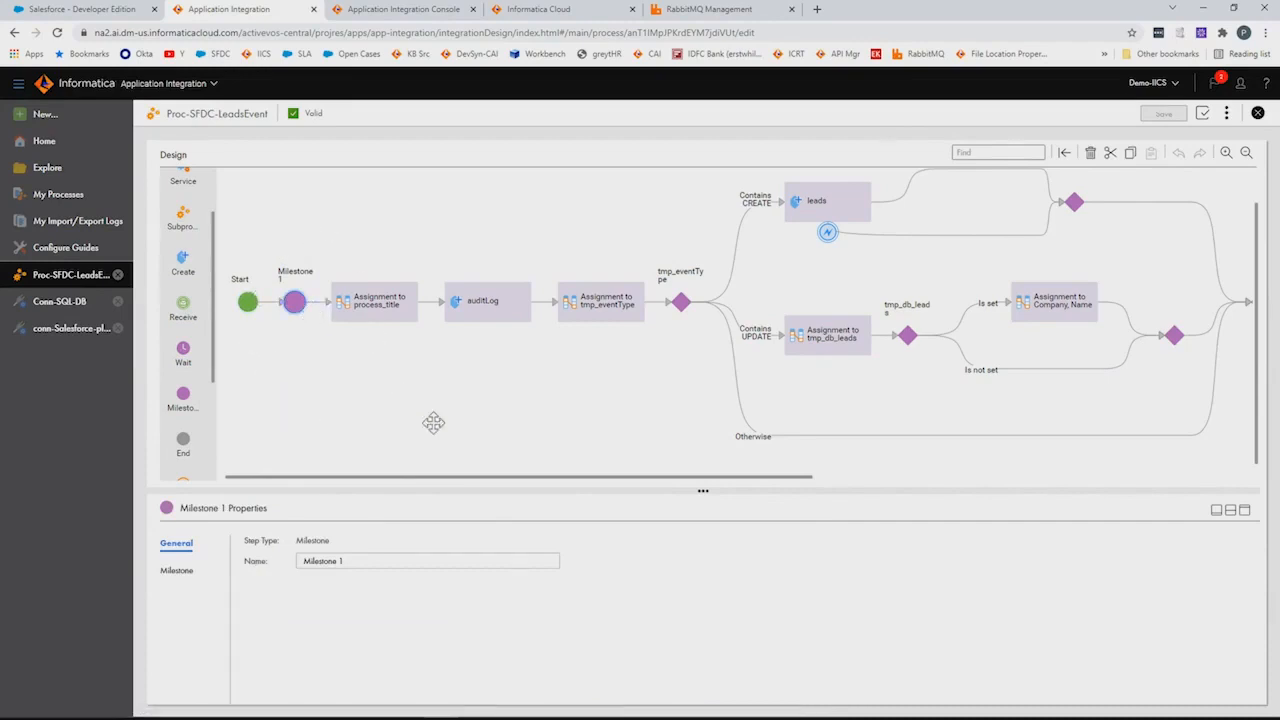
click(368, 316)
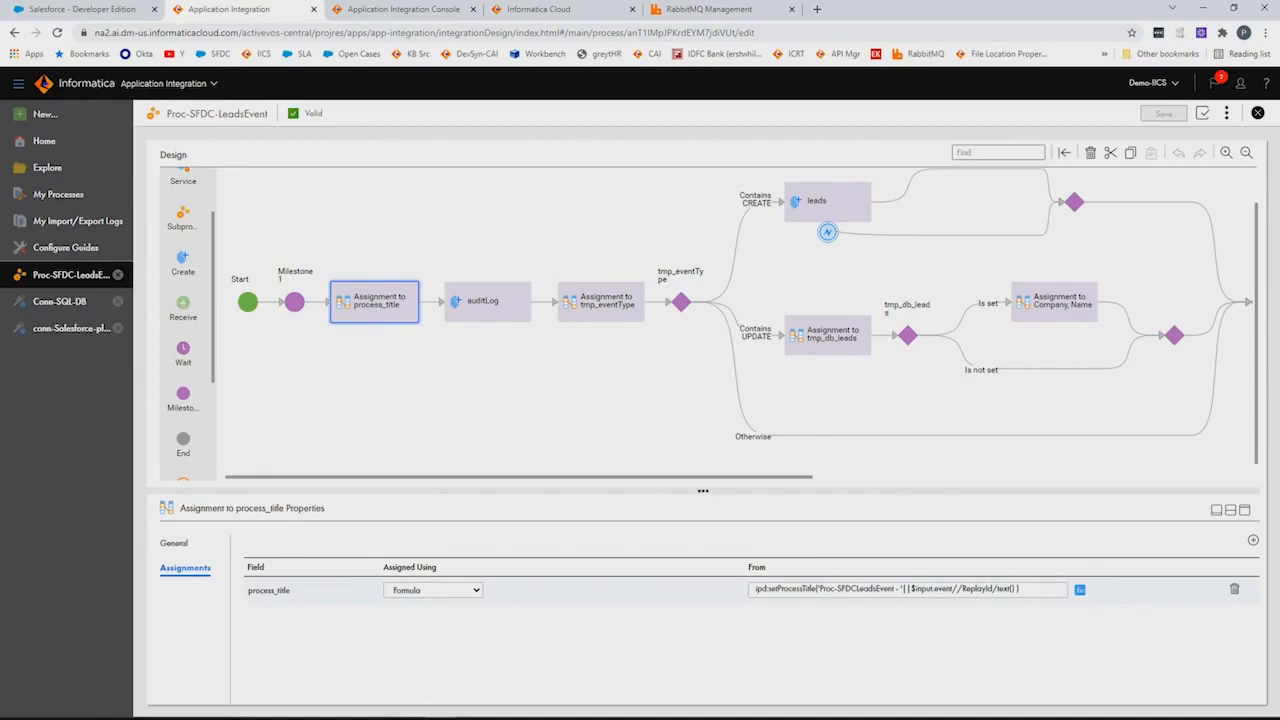
drag(819, 589, 893, 589)
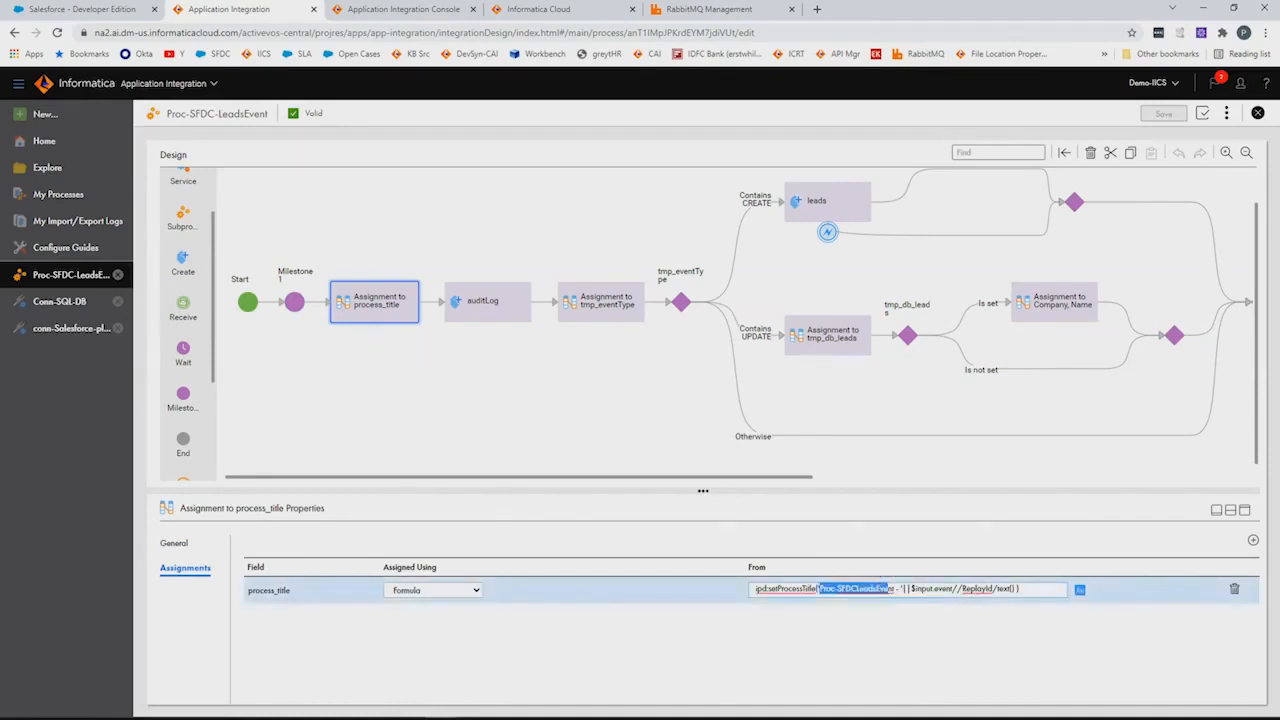
click(515, 316)
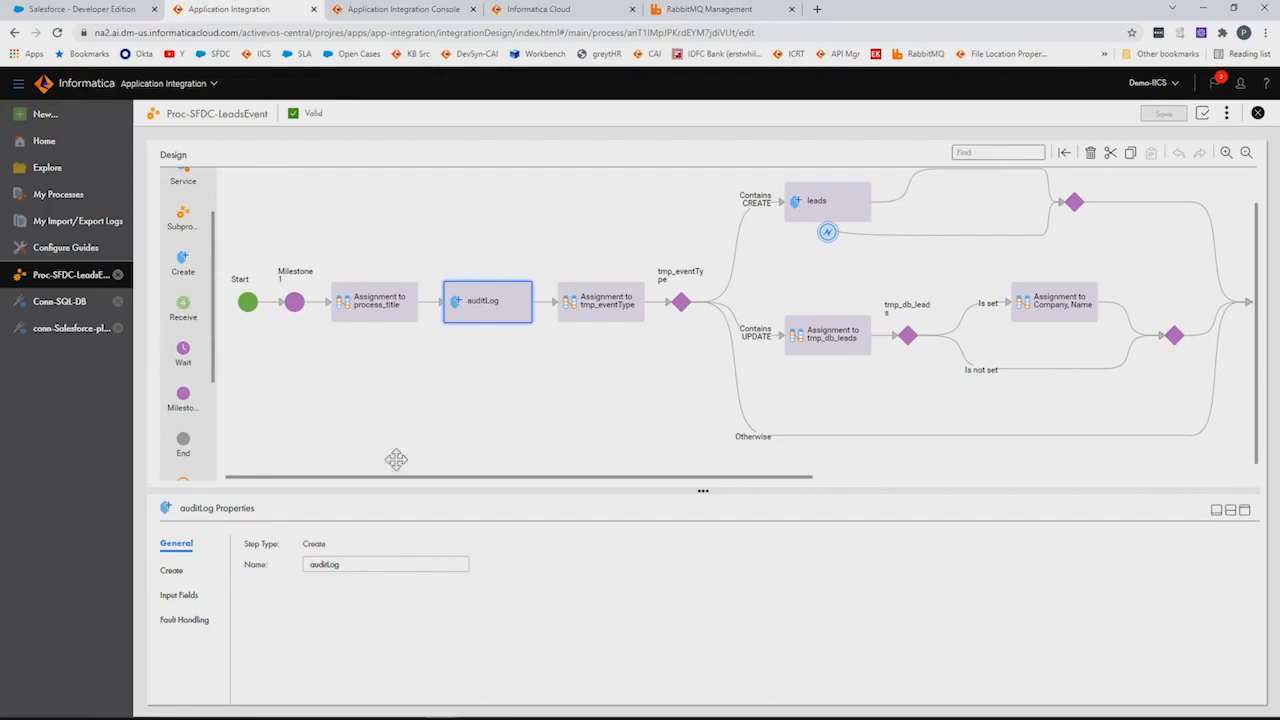
Check the four auditLog input fields and the tmp_eventType assignment
click(172, 570)
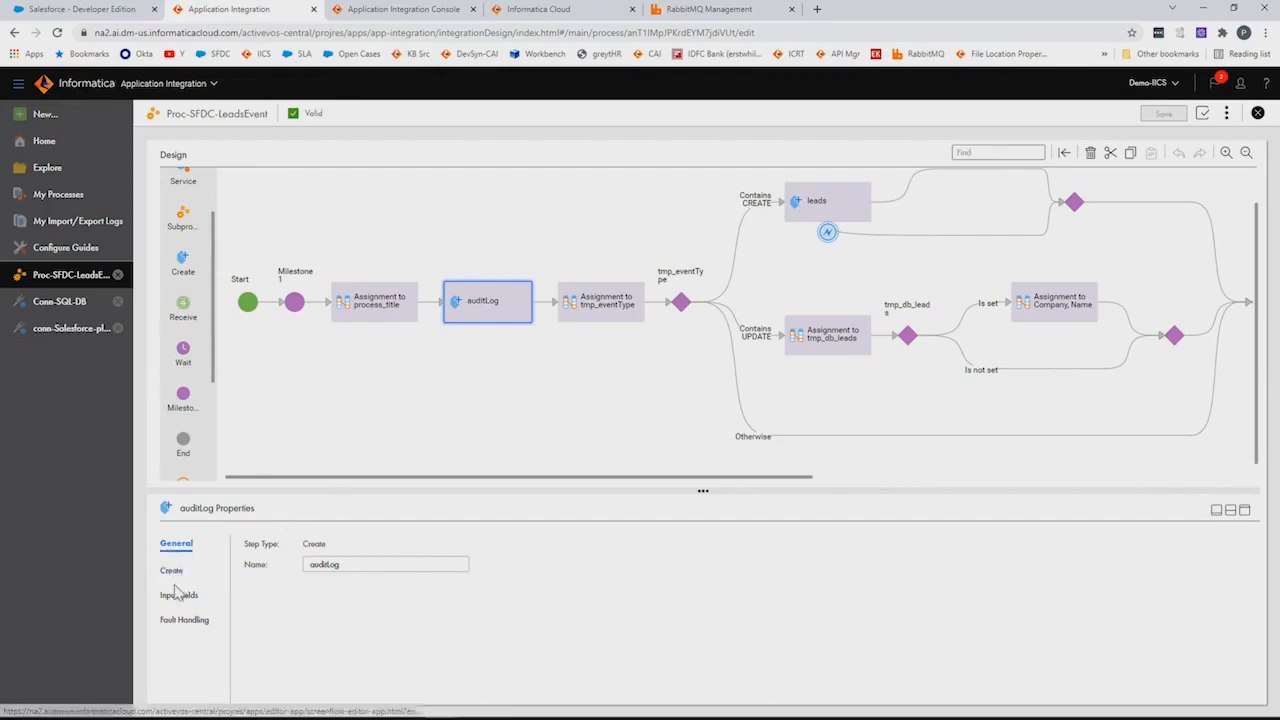
click(180, 595)
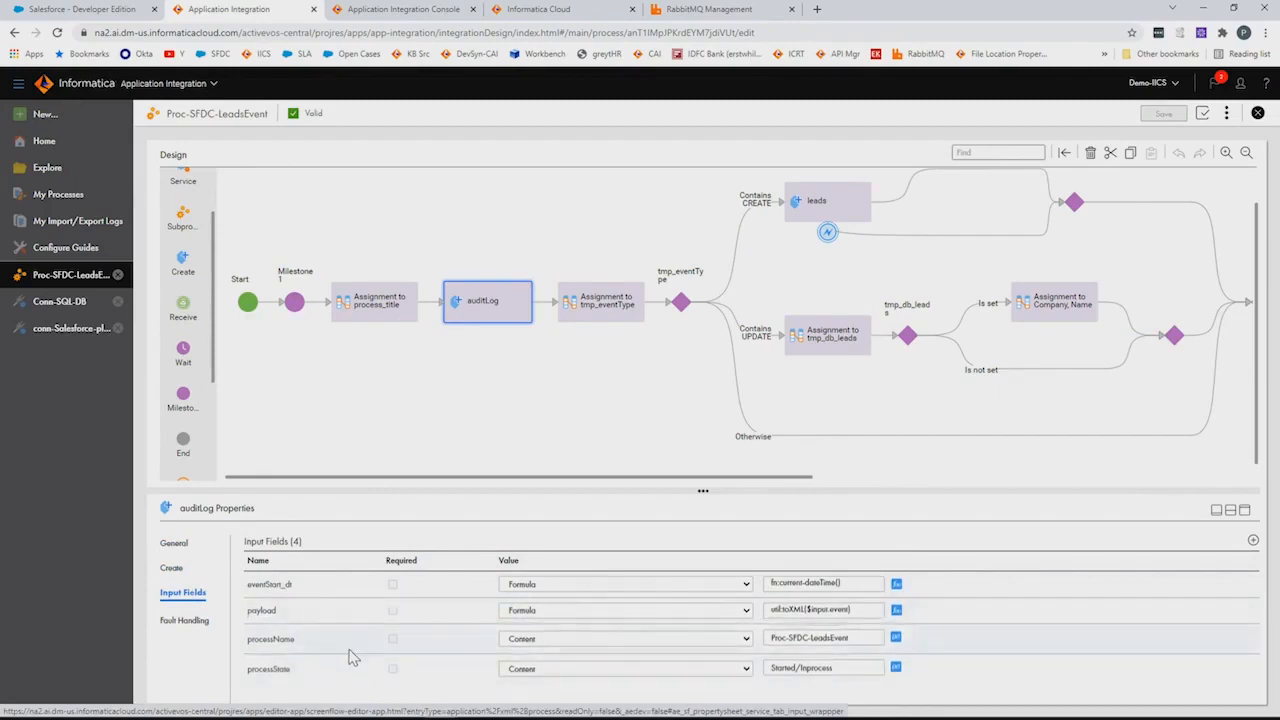
click(608, 317)
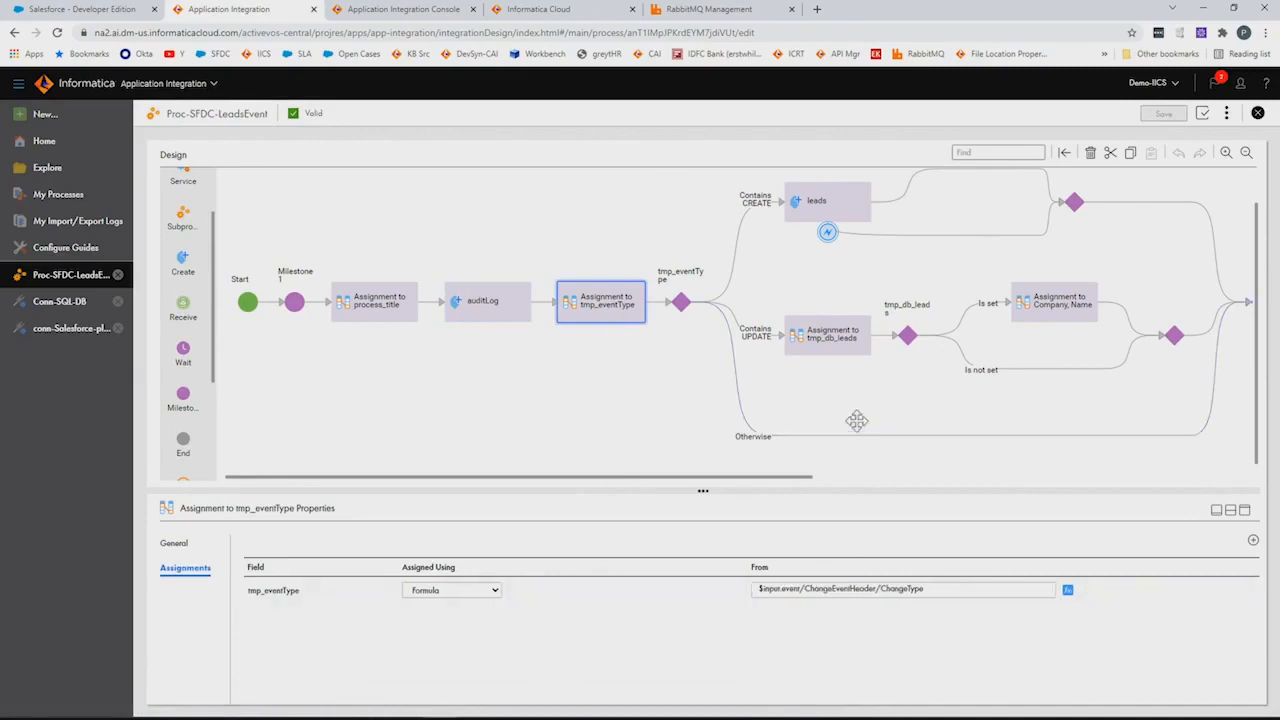
drag(680, 411, 480, 423)
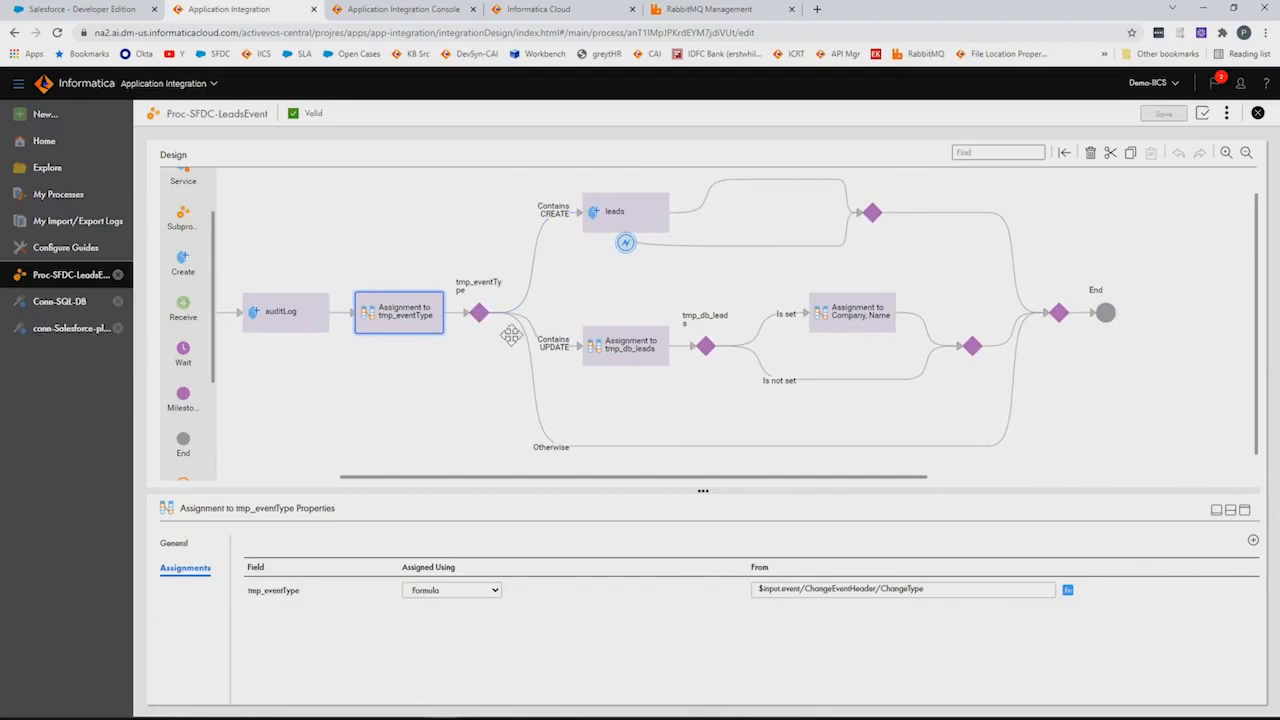
Inspect the leads create step, tmp_db_leads lookup query and Company, Name formulas
click(607, 215)
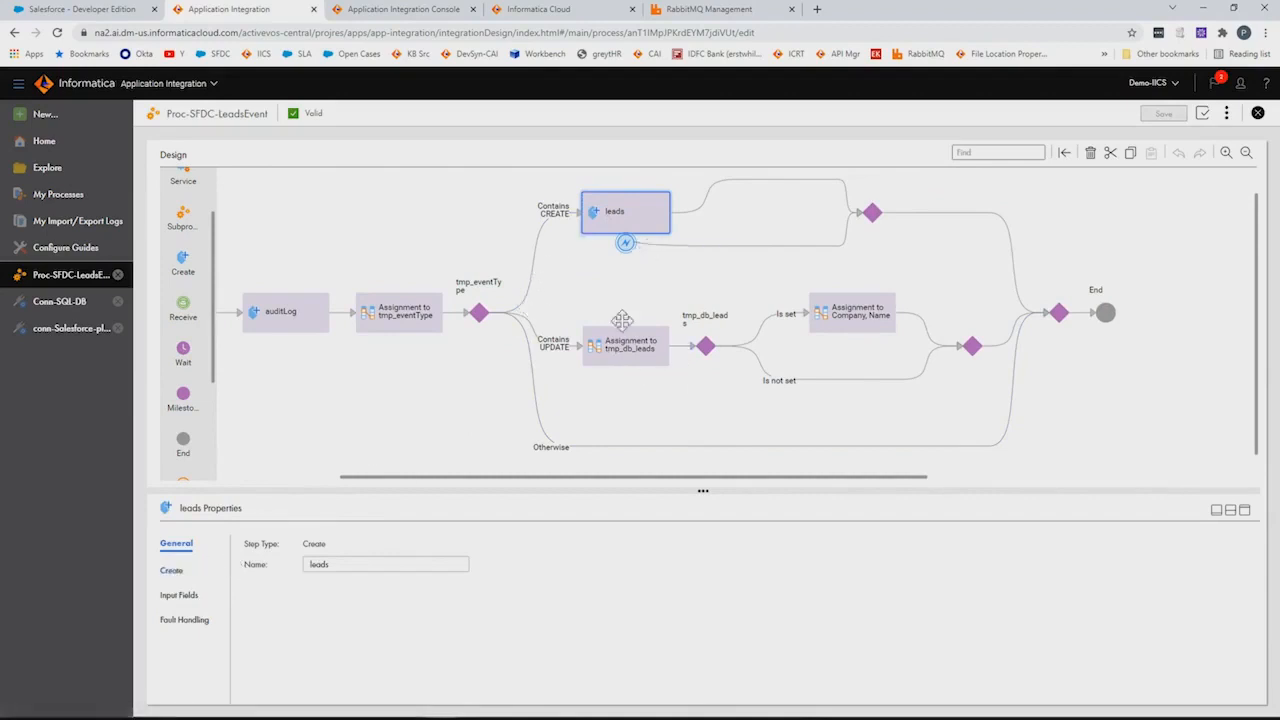
drag(617, 294, 511, 291)
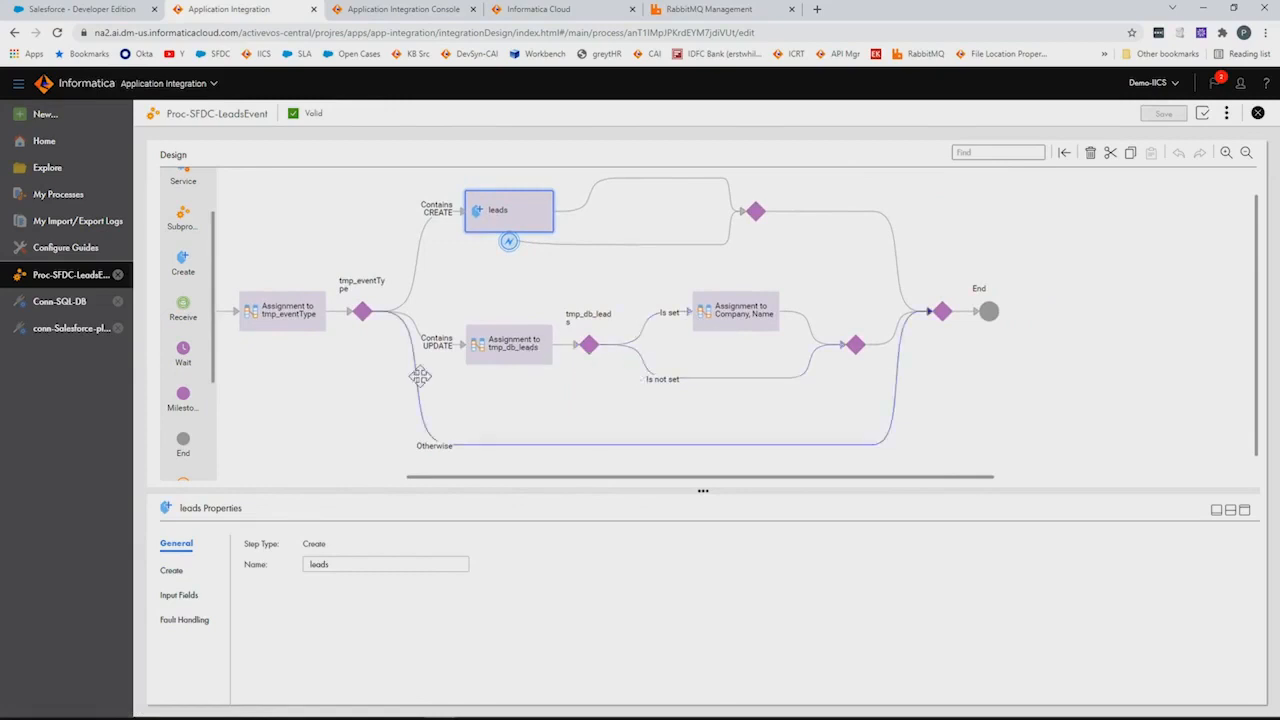
click(513, 358)
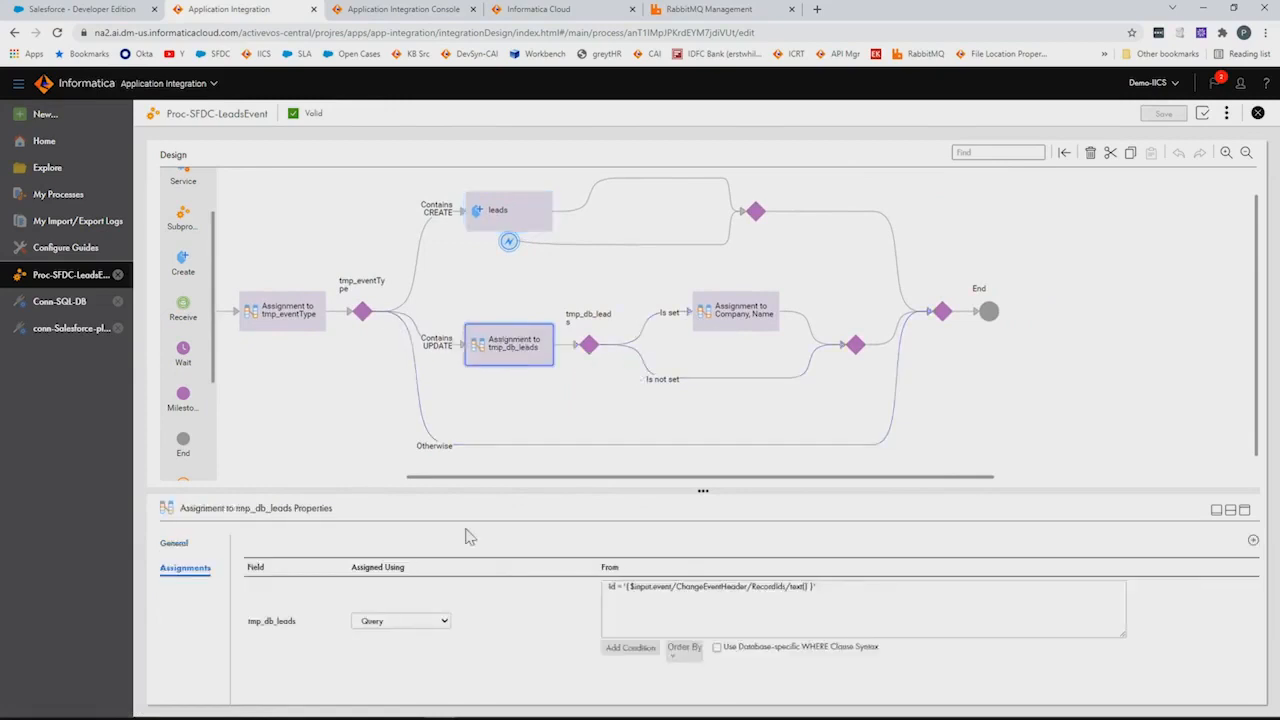
drag(822, 588, 611, 586)
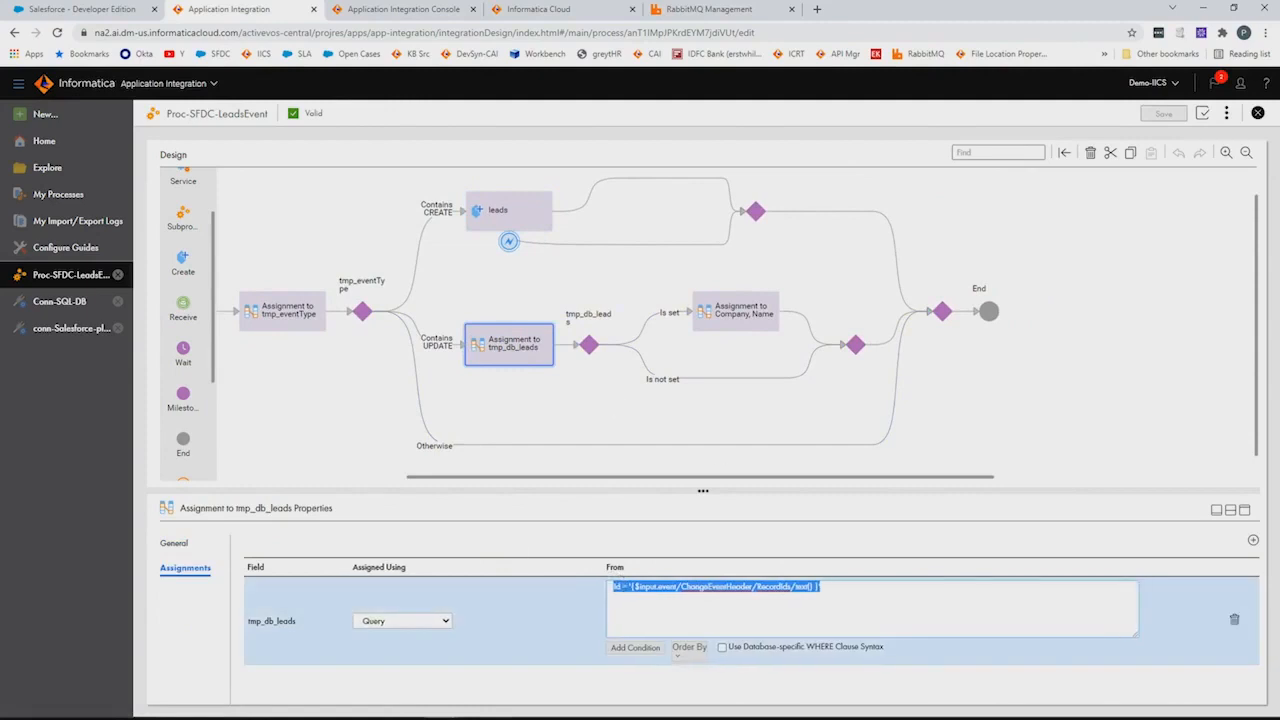
click(729, 330)
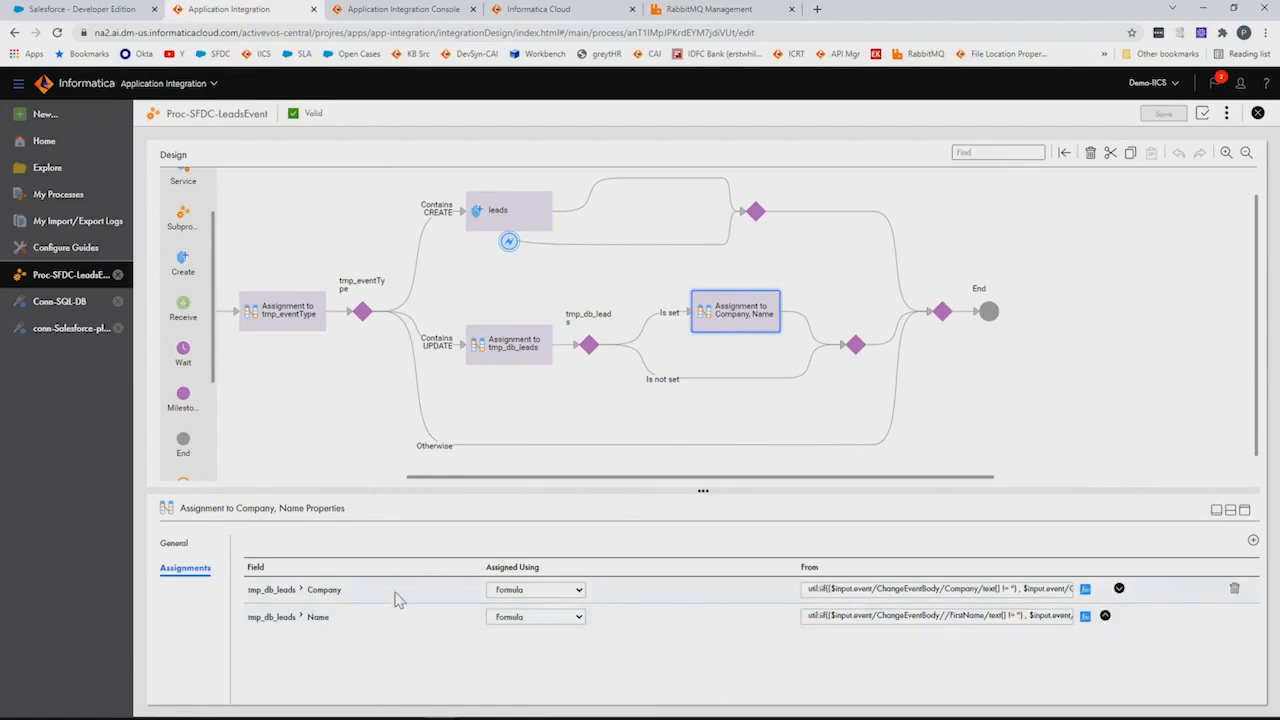
click(109, 11)
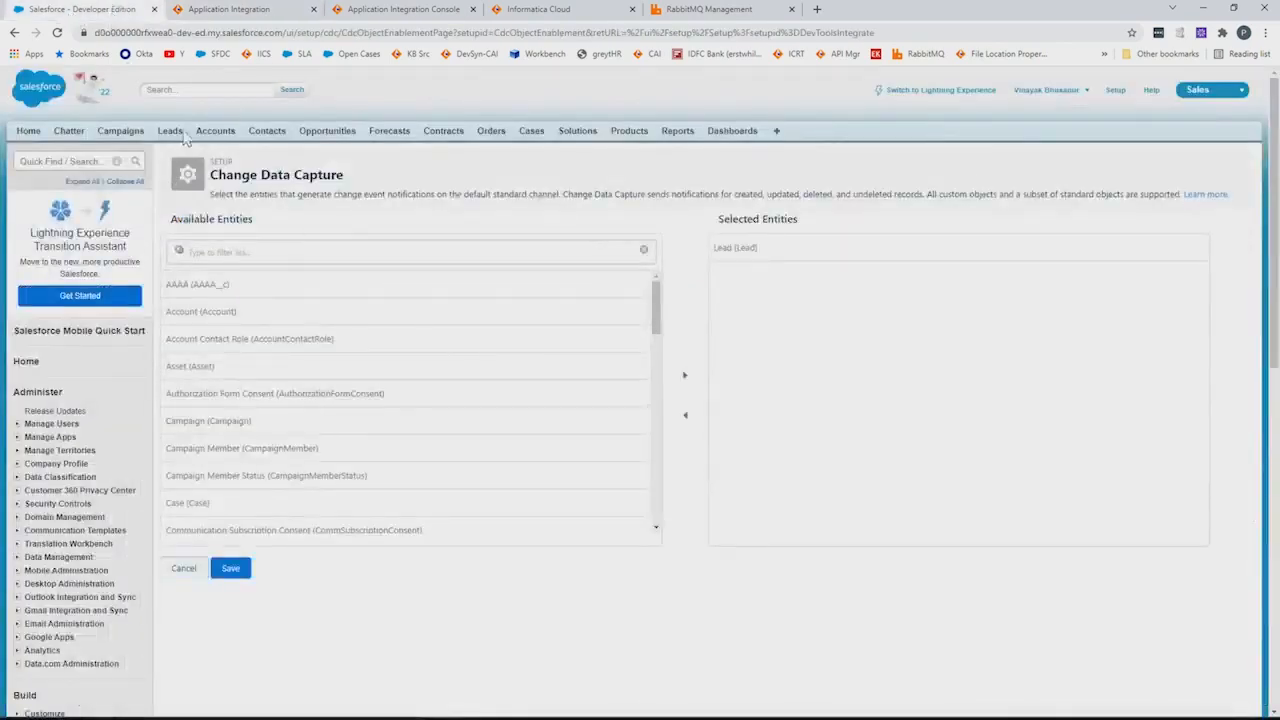
Start a new lead with the contact's first and last name, company Xxy and Lead Source Web
click(173, 131)
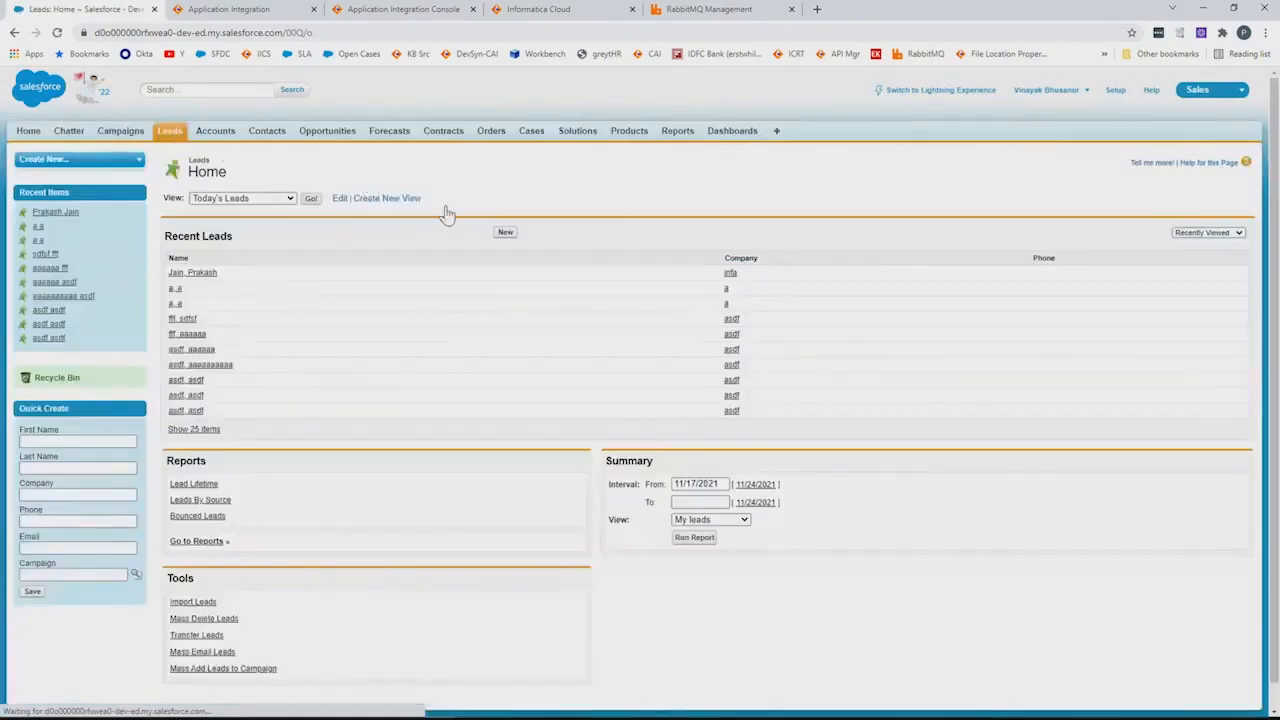
click(512, 233)
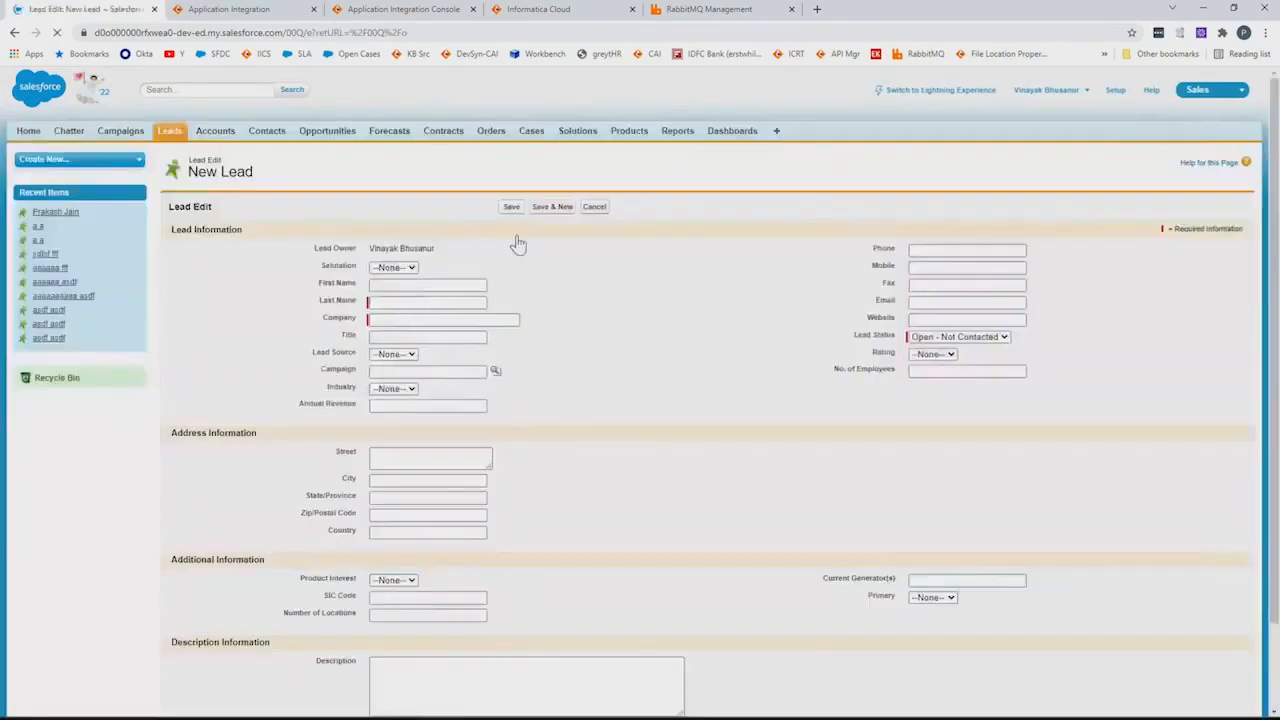
click(383, 285)
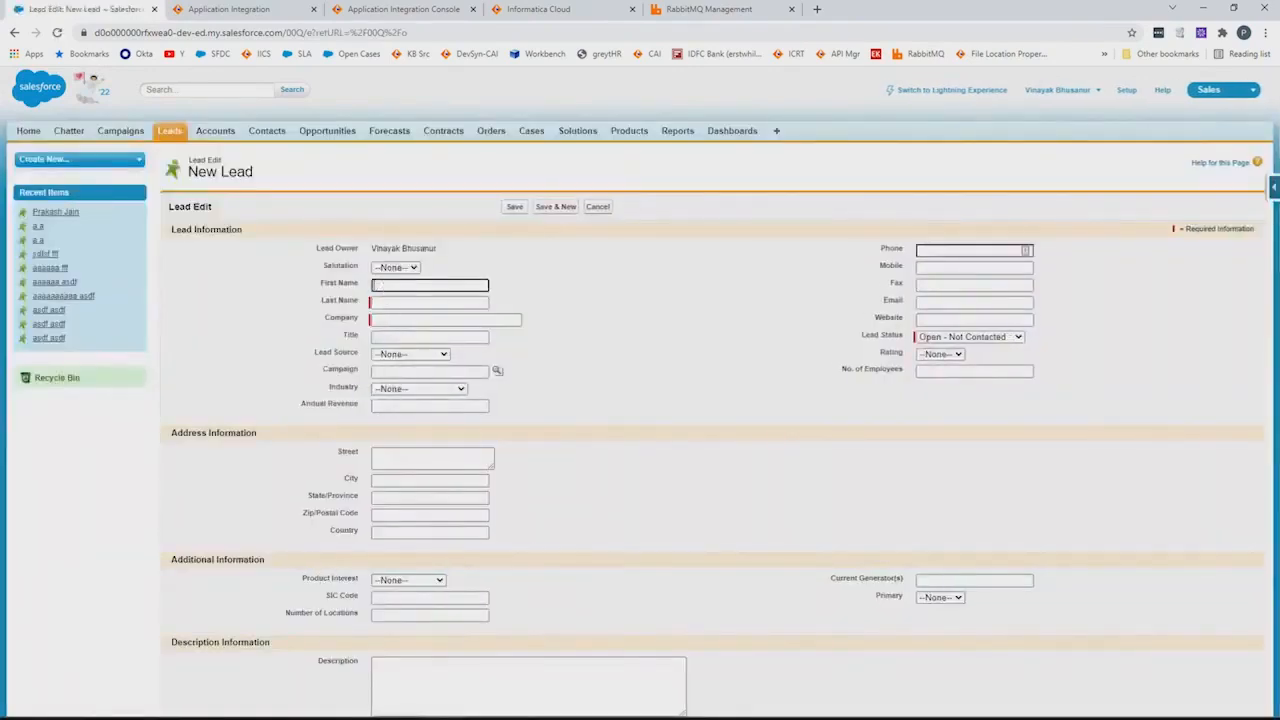
text(John)
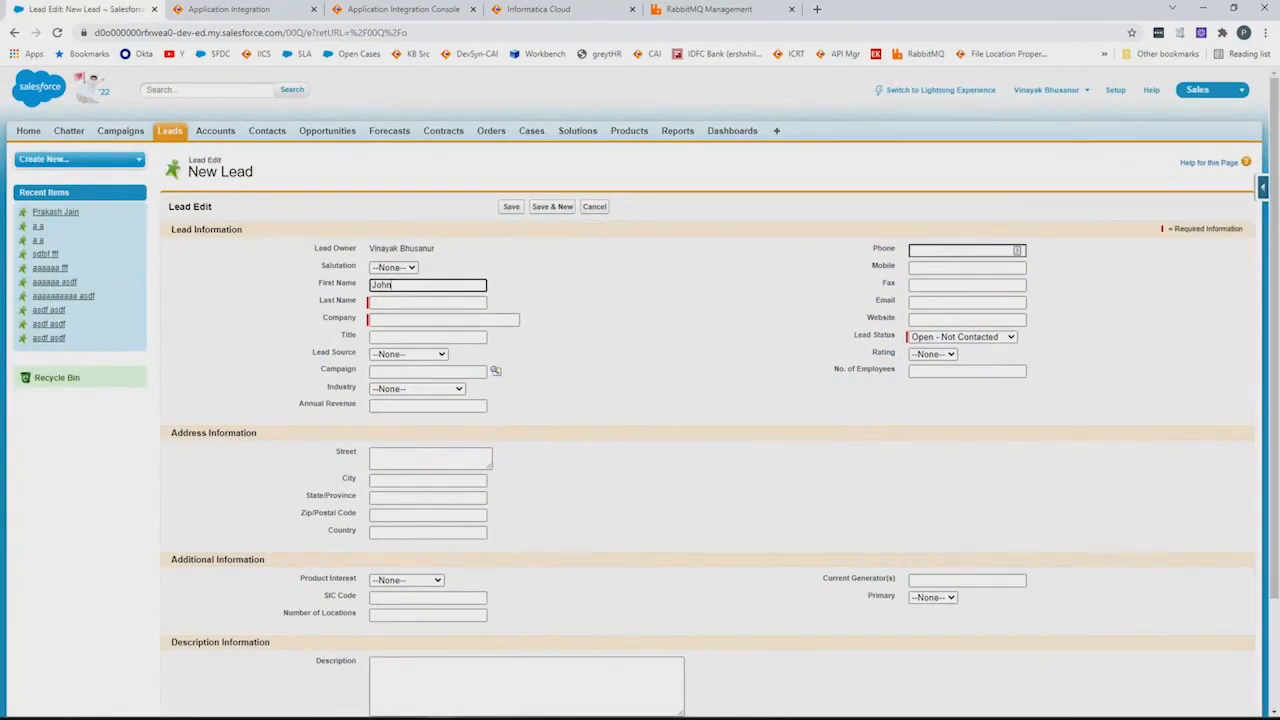
click(400, 301)
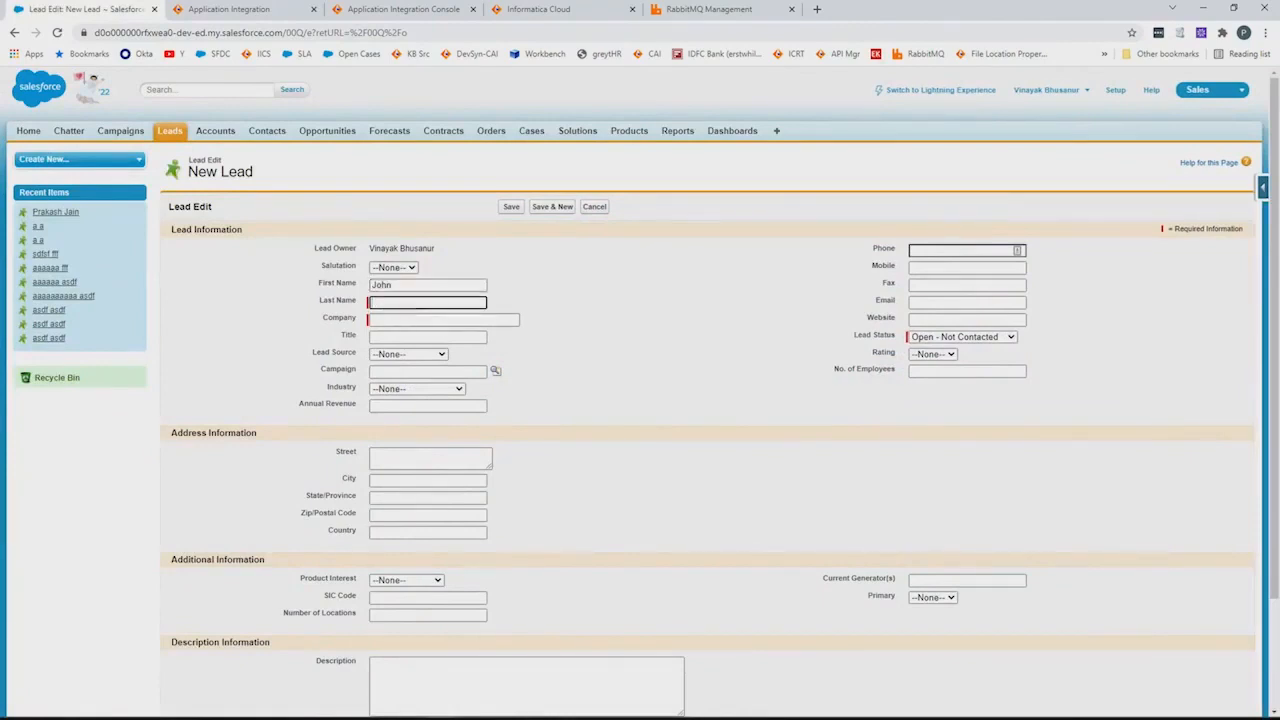
key(Tab)
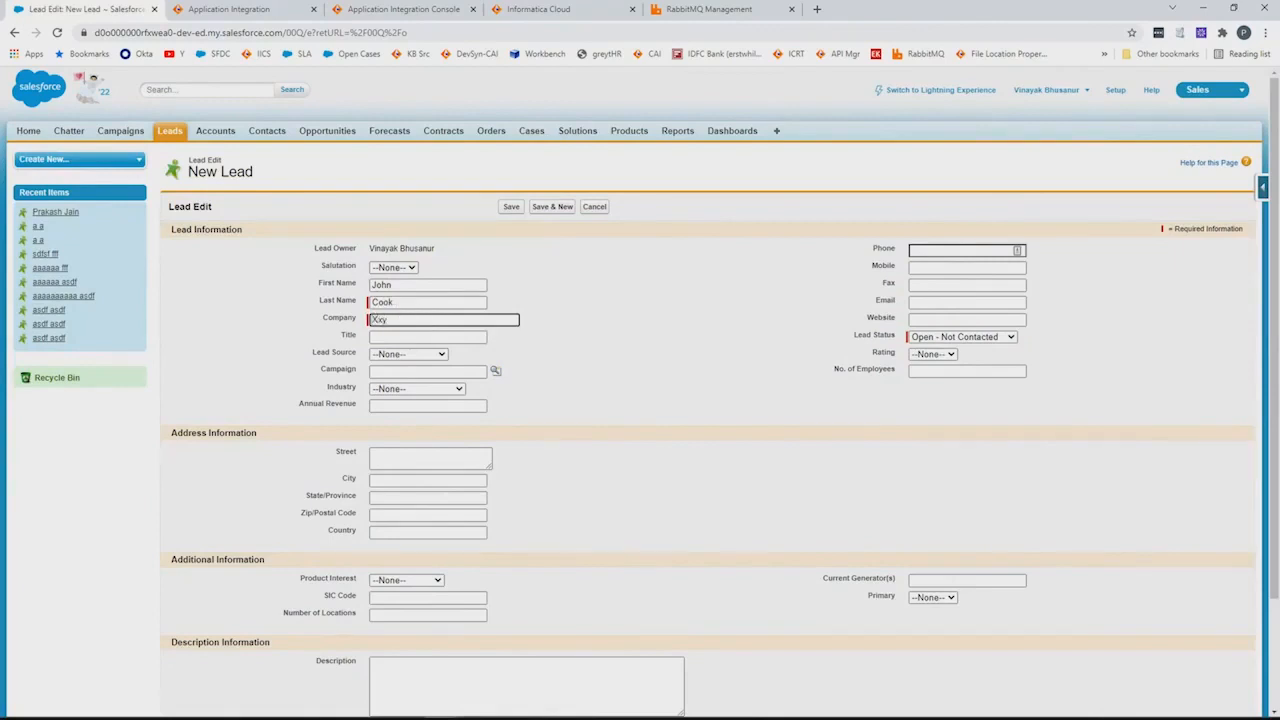
click(410, 355)
click(405, 392)
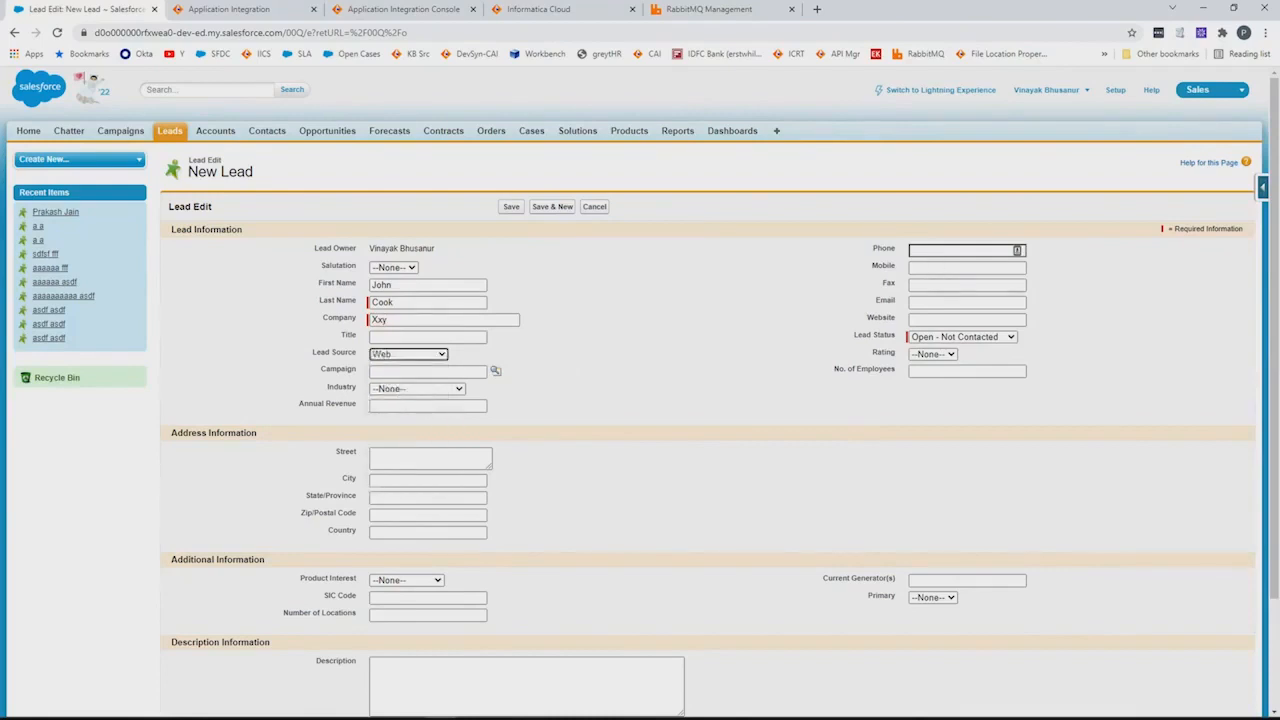
Enter the lead's phone, reuse it as mobile, add the email, and save the lead
click(929, 250)
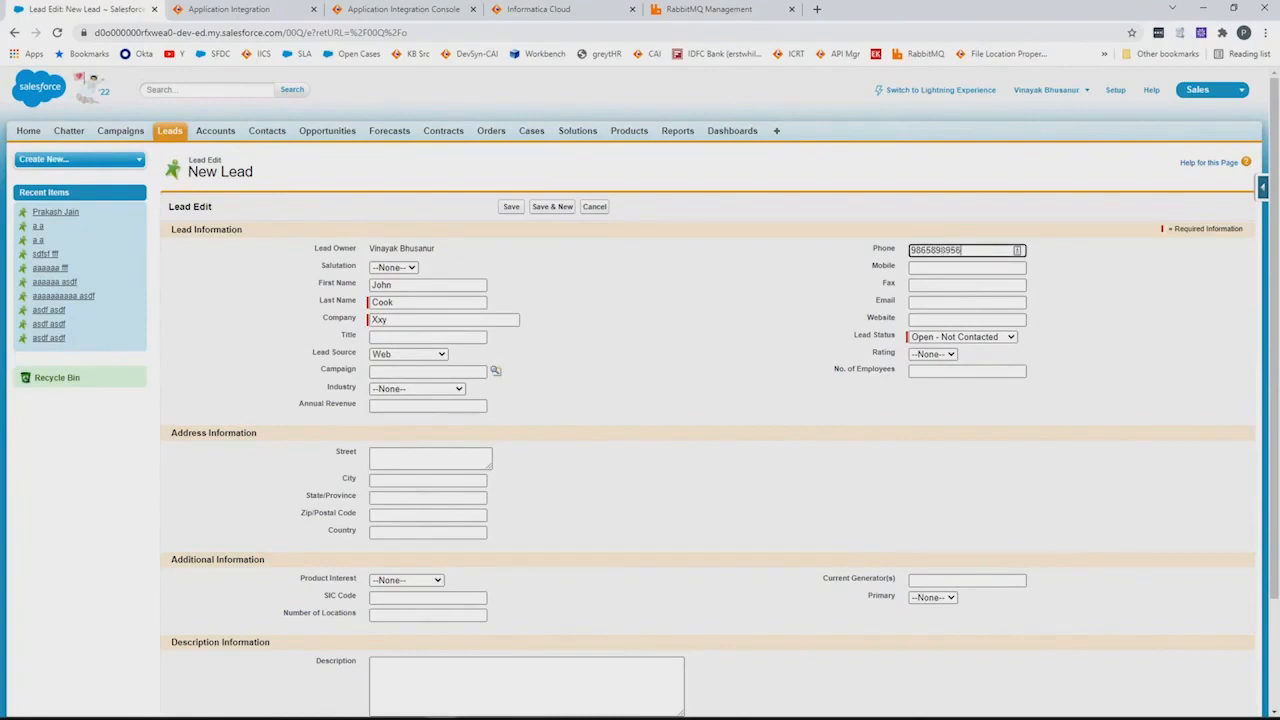
double_click(934, 250)
key(ctrl+c)
click(934, 268)
key(ctrl+v)
click(932, 303)
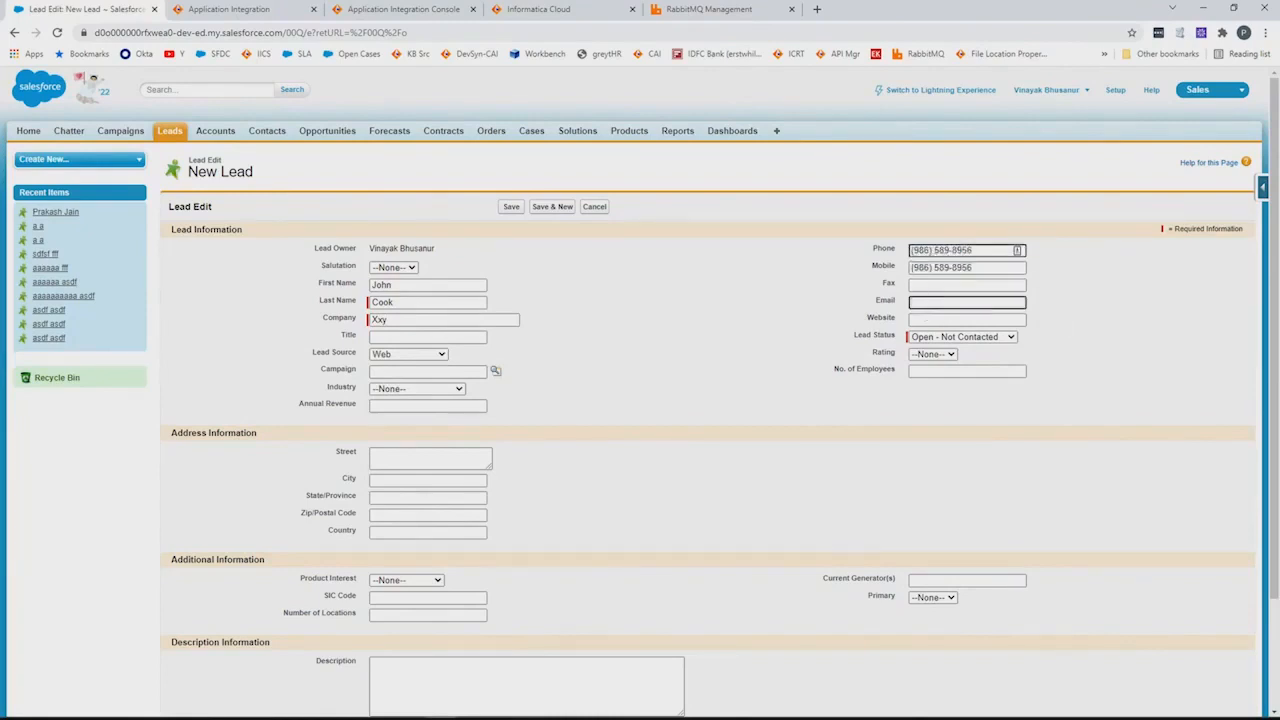
text(abc)
scroll(614, 466, down, 2)
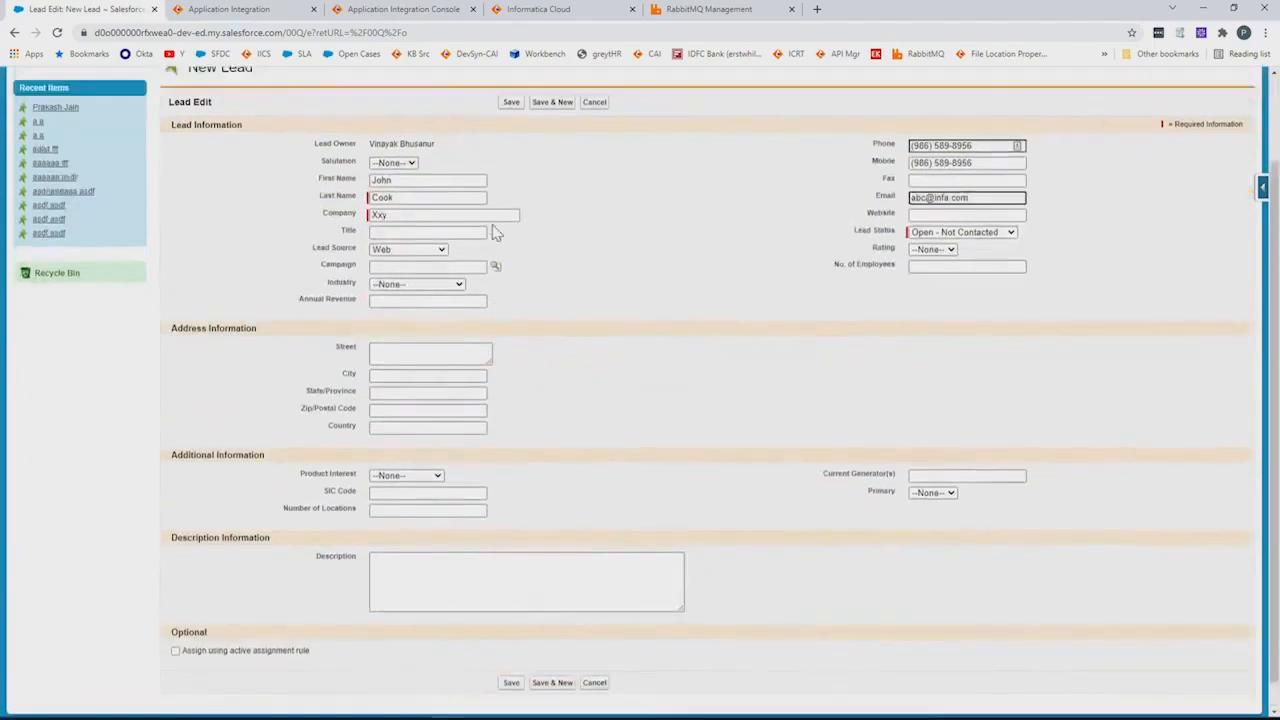
scroll(520, 300, up, 2)
click(511, 205)
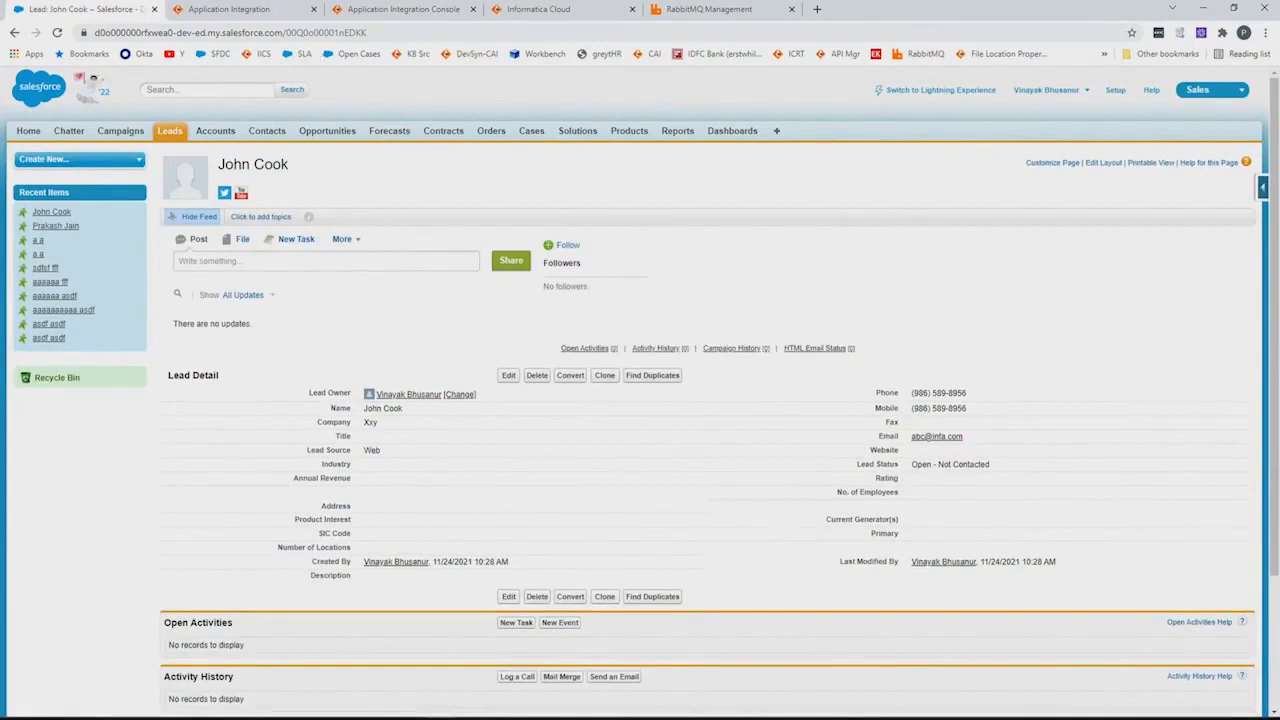
Refresh the console's process list to confirm Proc-SFDCLeadsEvent runs Completed, then bring SSMS onscreen
click(375, 10)
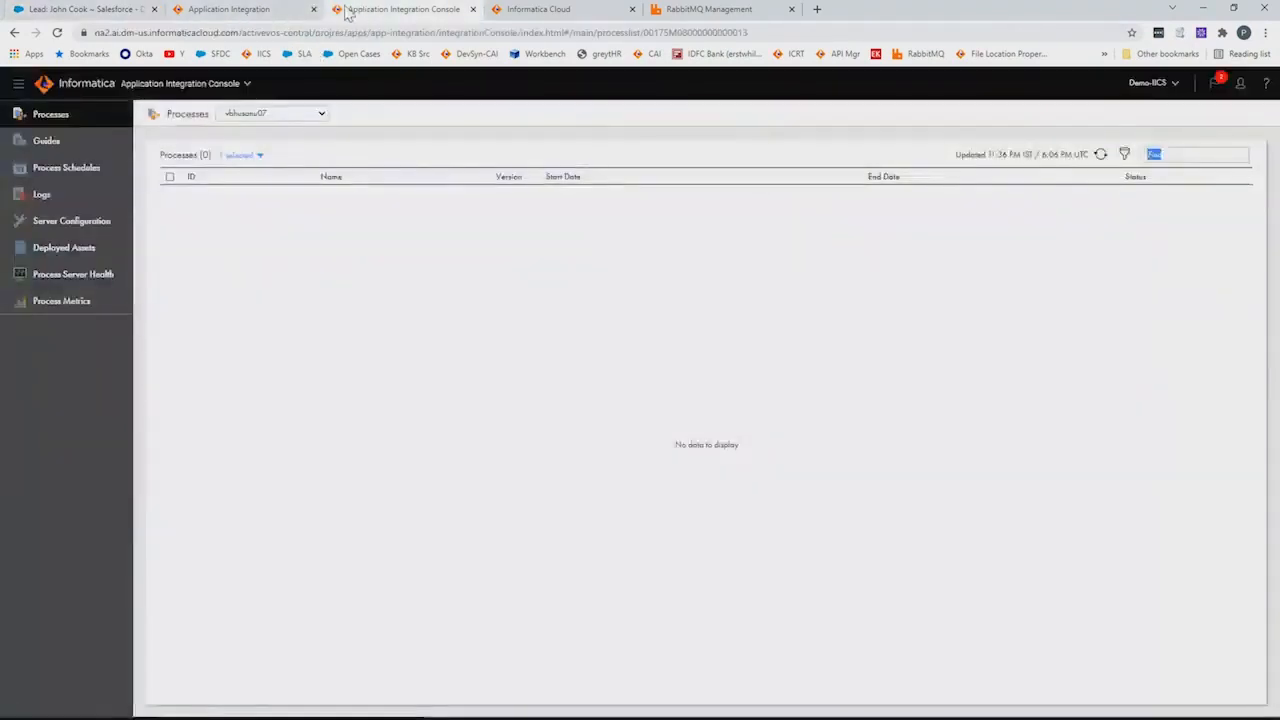
click(1101, 154)
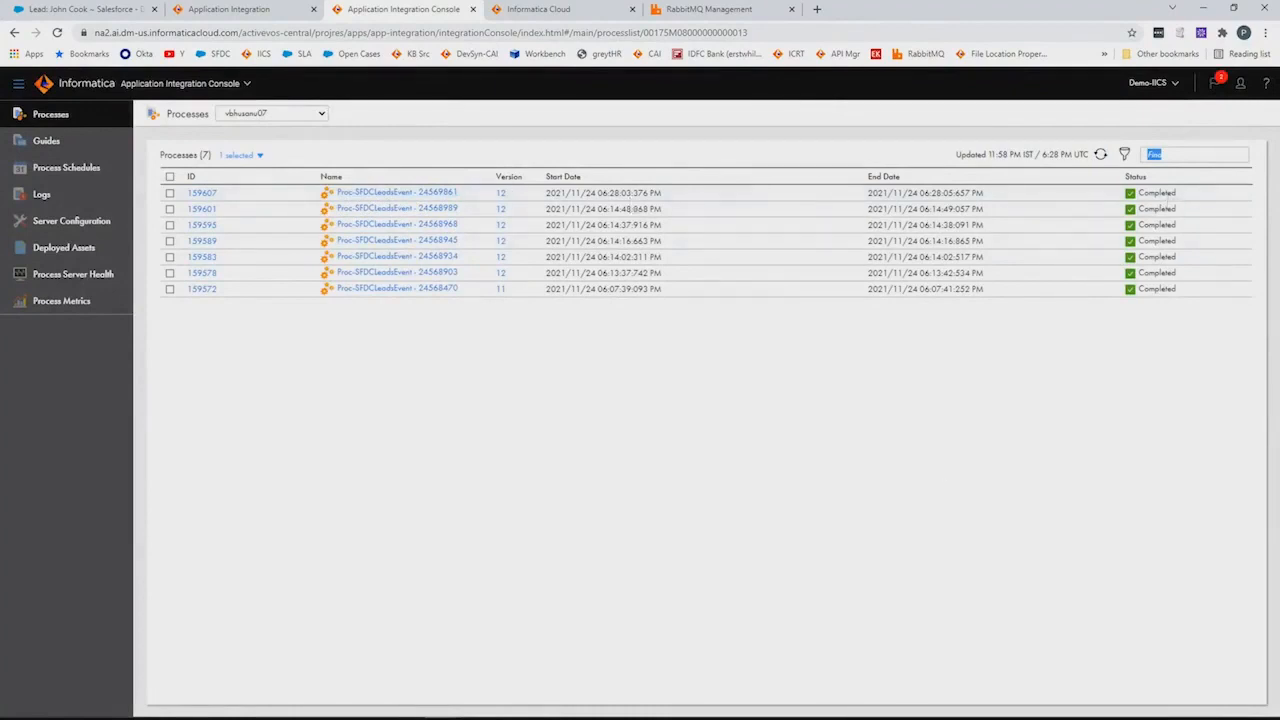
key(alt+Tab)
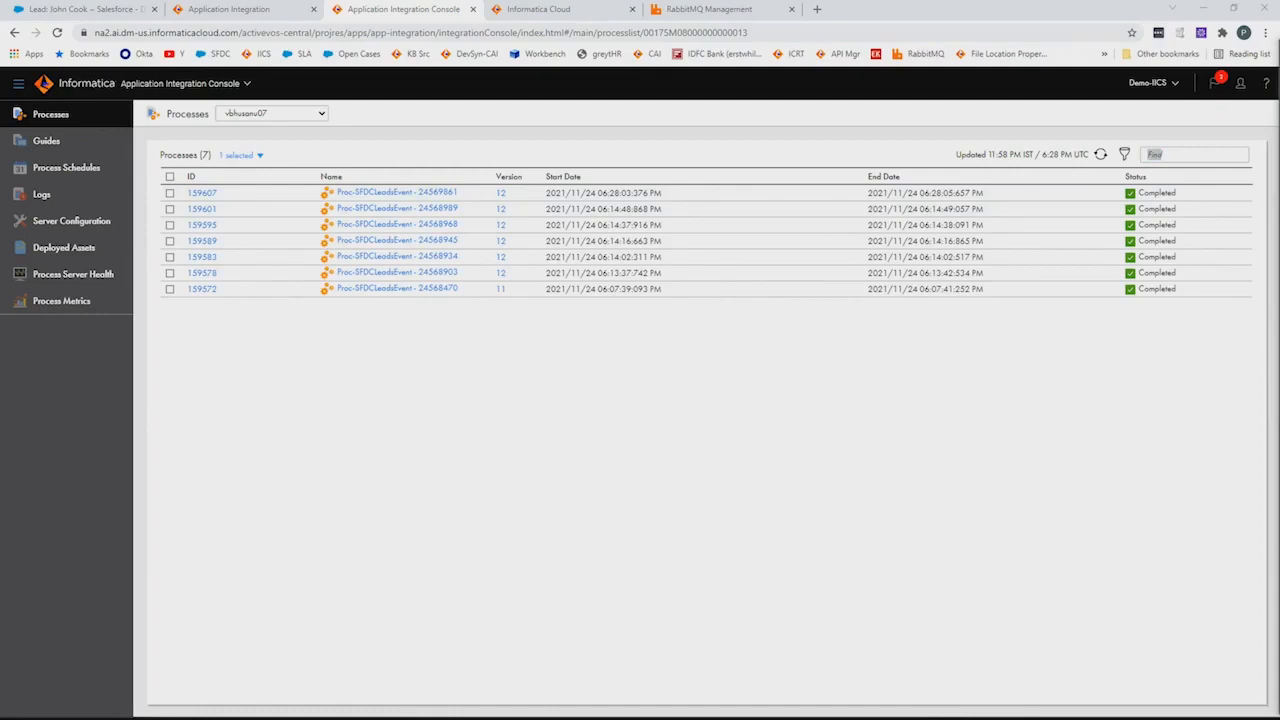
drag(1279, 97, 560, 8)
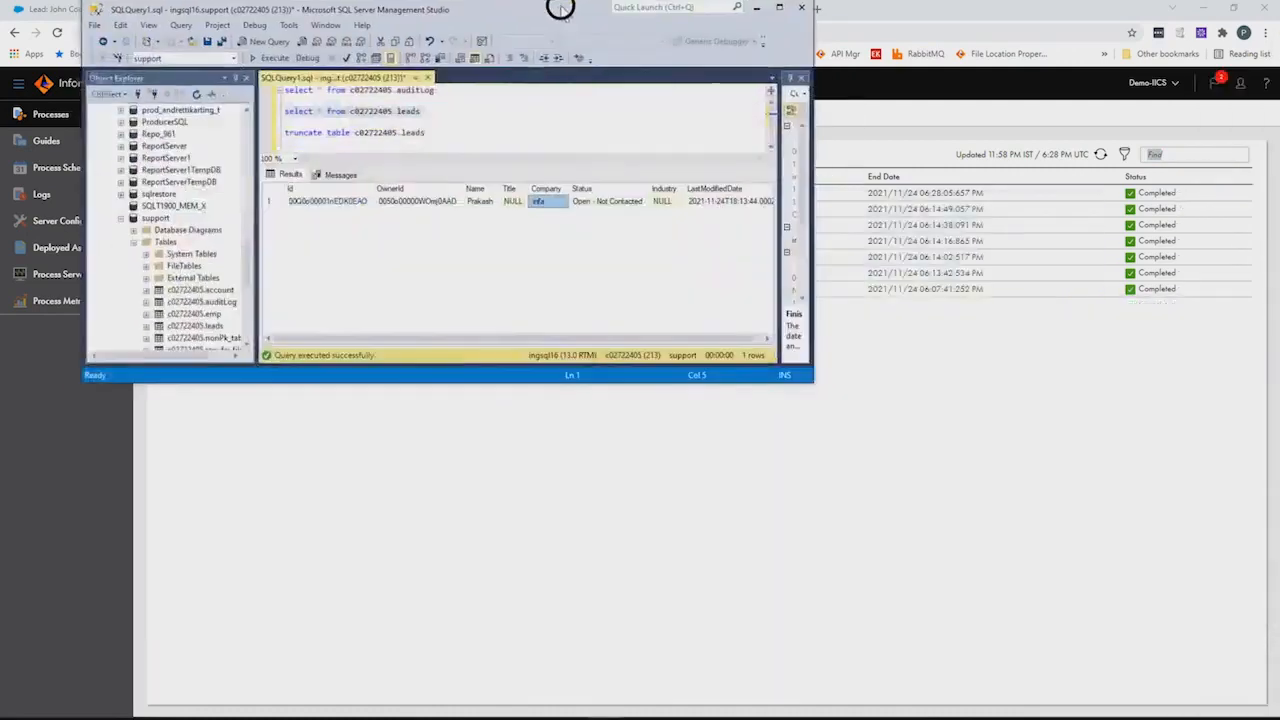
Maximize SSMS and run the auditLog query, showing seven Started/Inprocess rows
click(785, 15)
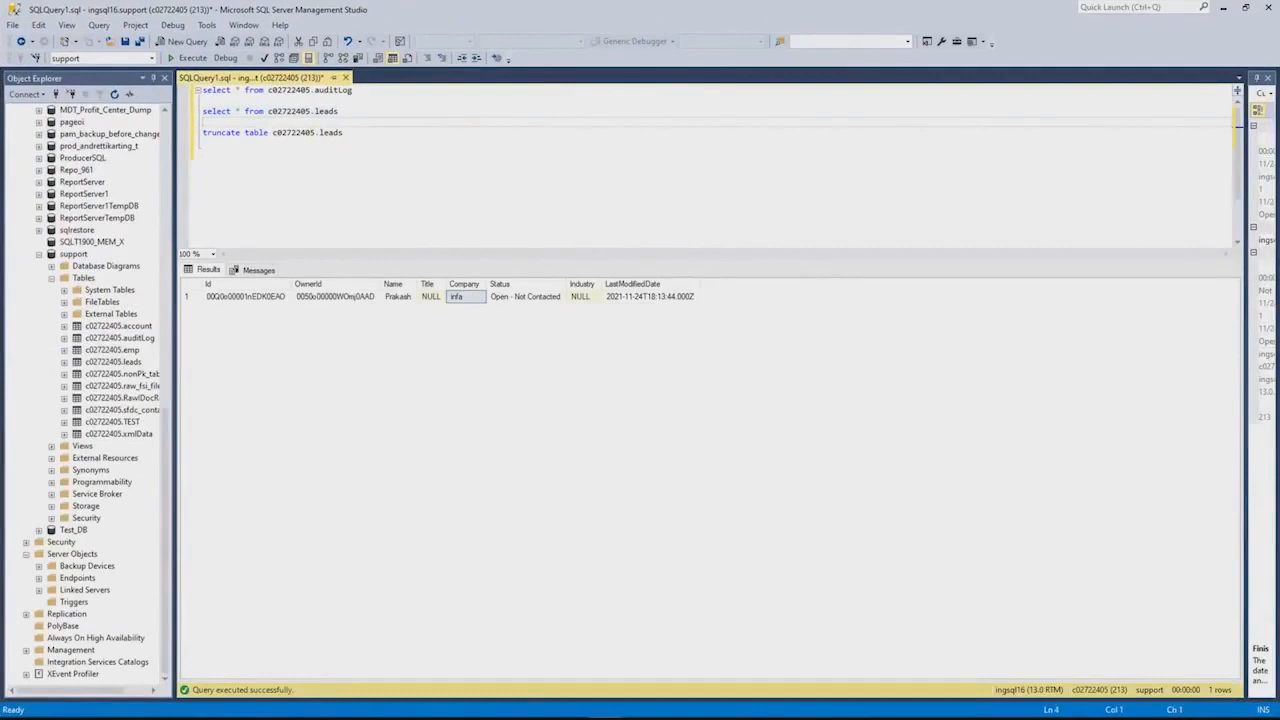
drag(352, 90, 203, 90)
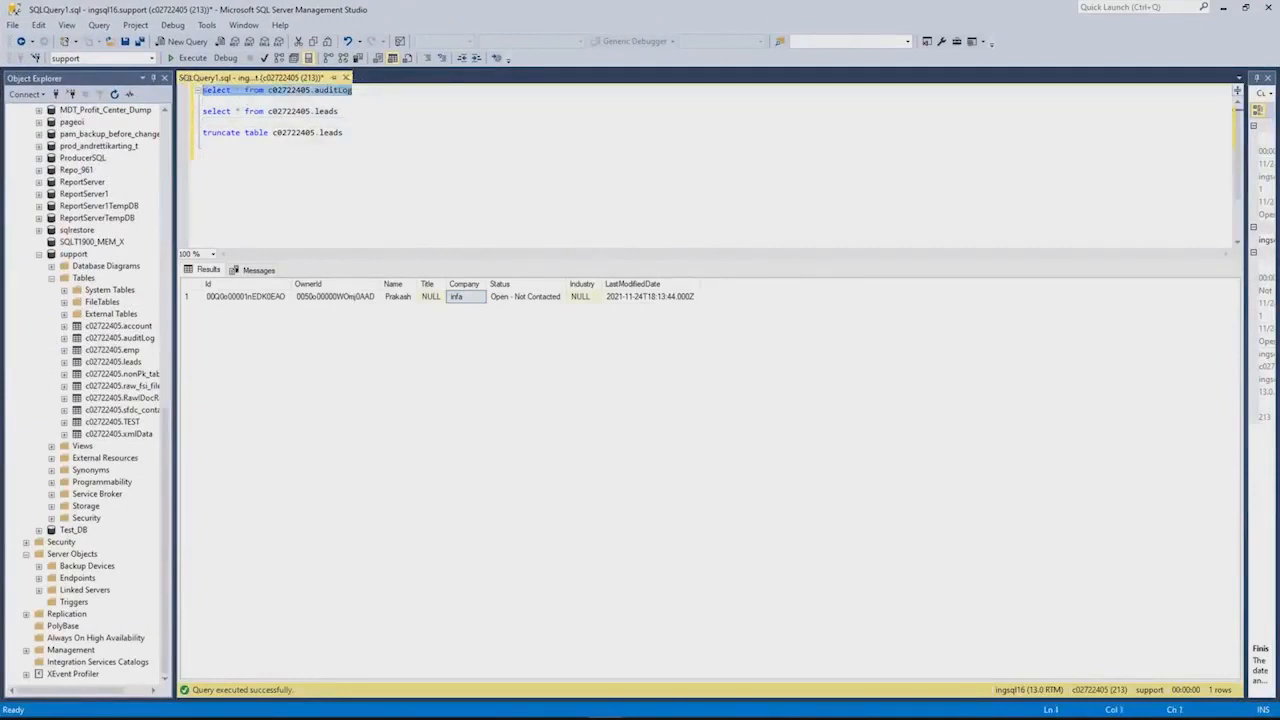
drag(338, 111, 203, 111)
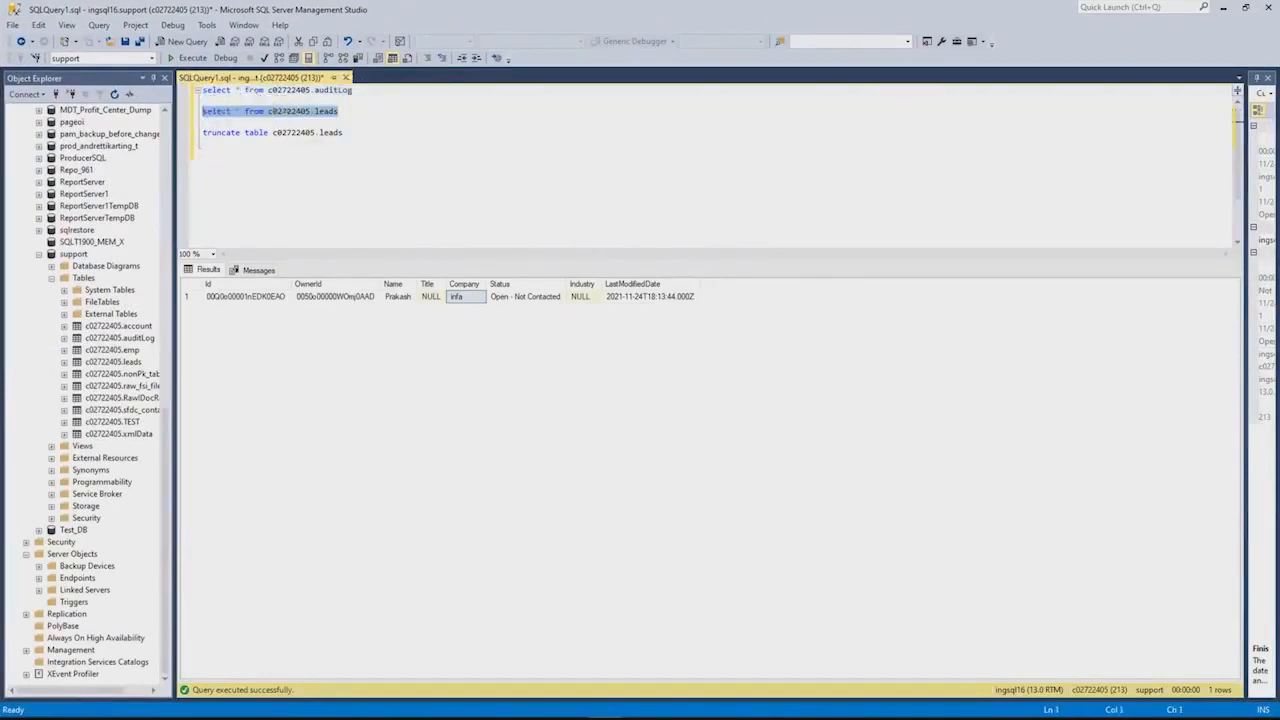
drag(352, 90, 200, 88)
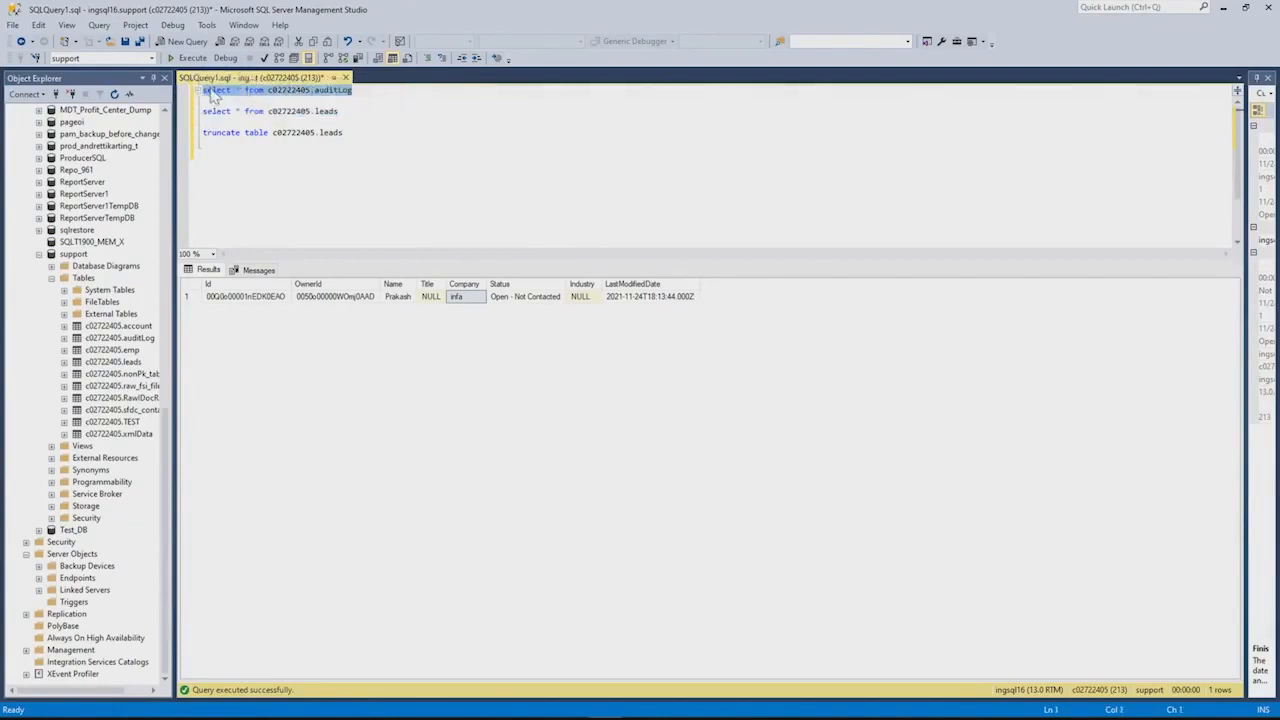
click(186, 57)
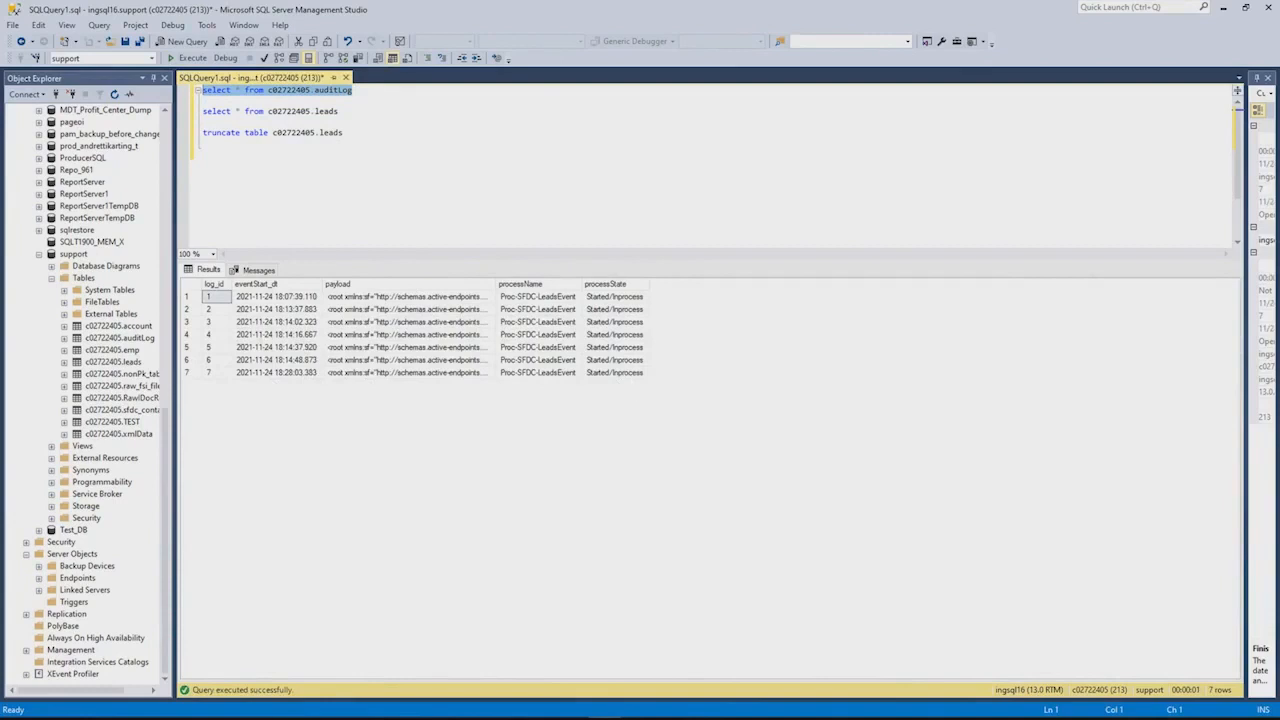
Run the leads query and check the new lead's Id, name and company Xxy
click(177, 111)
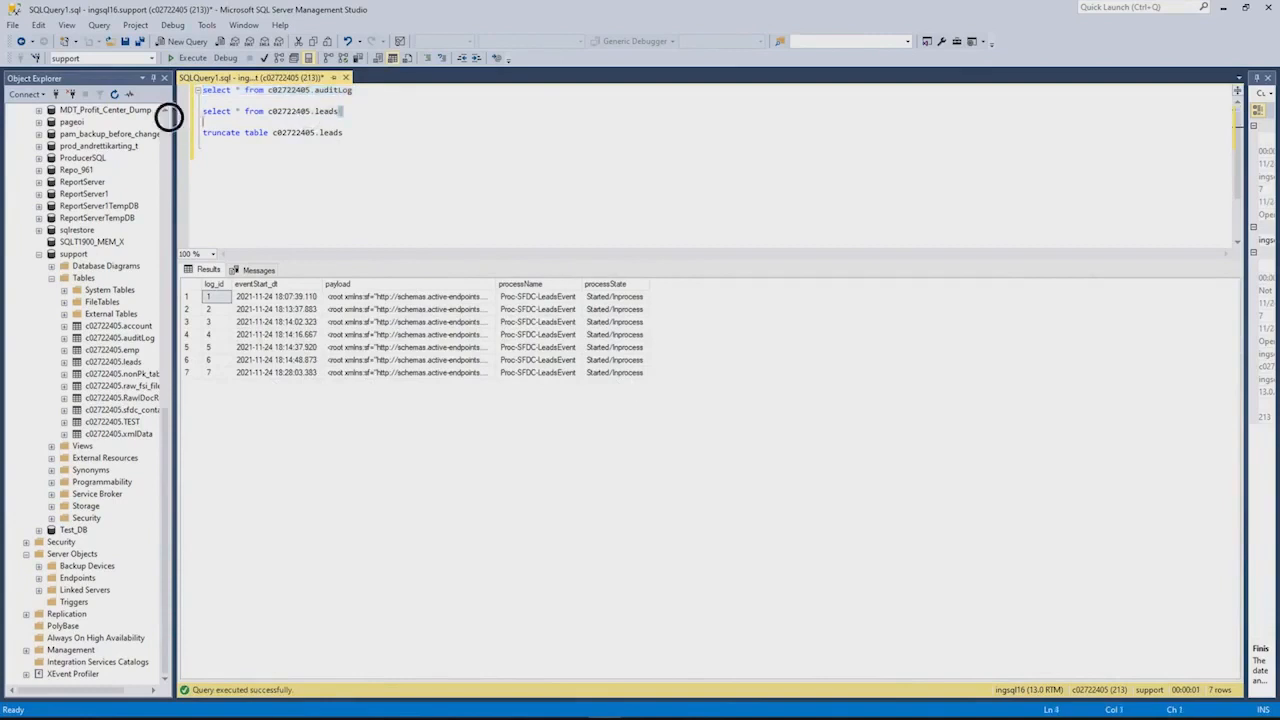
click(195, 58)
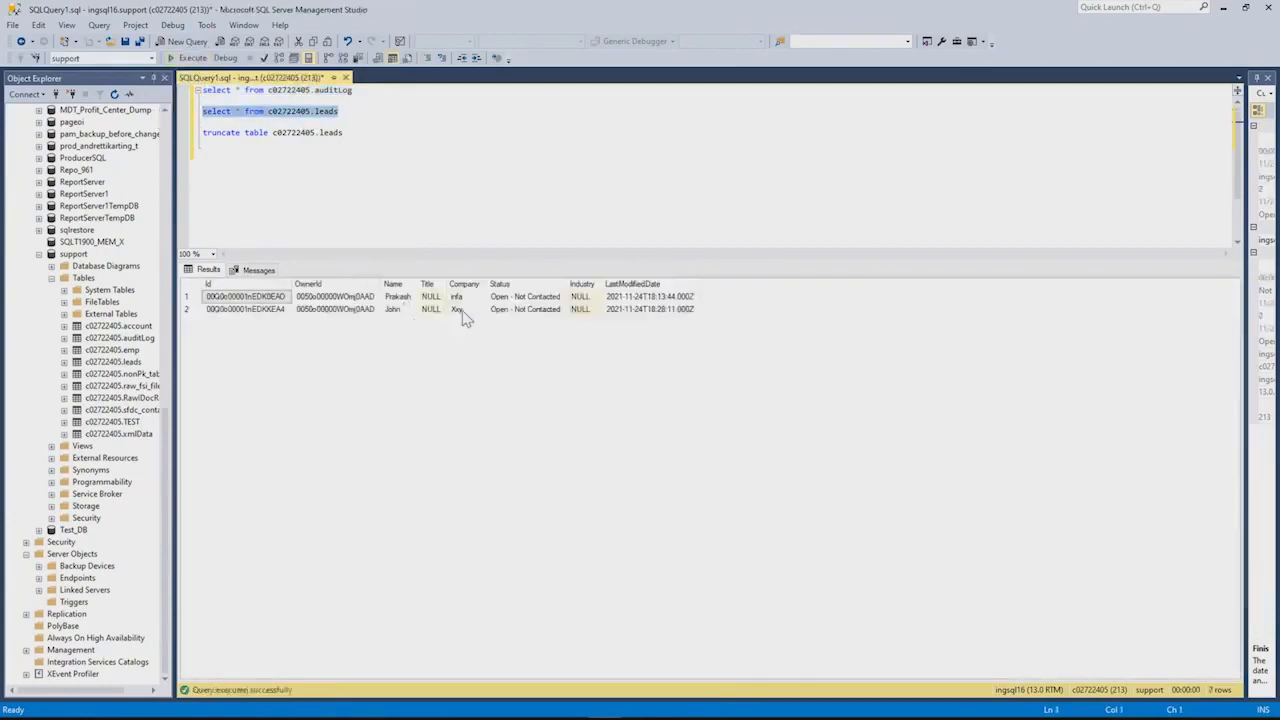
click(243, 311)
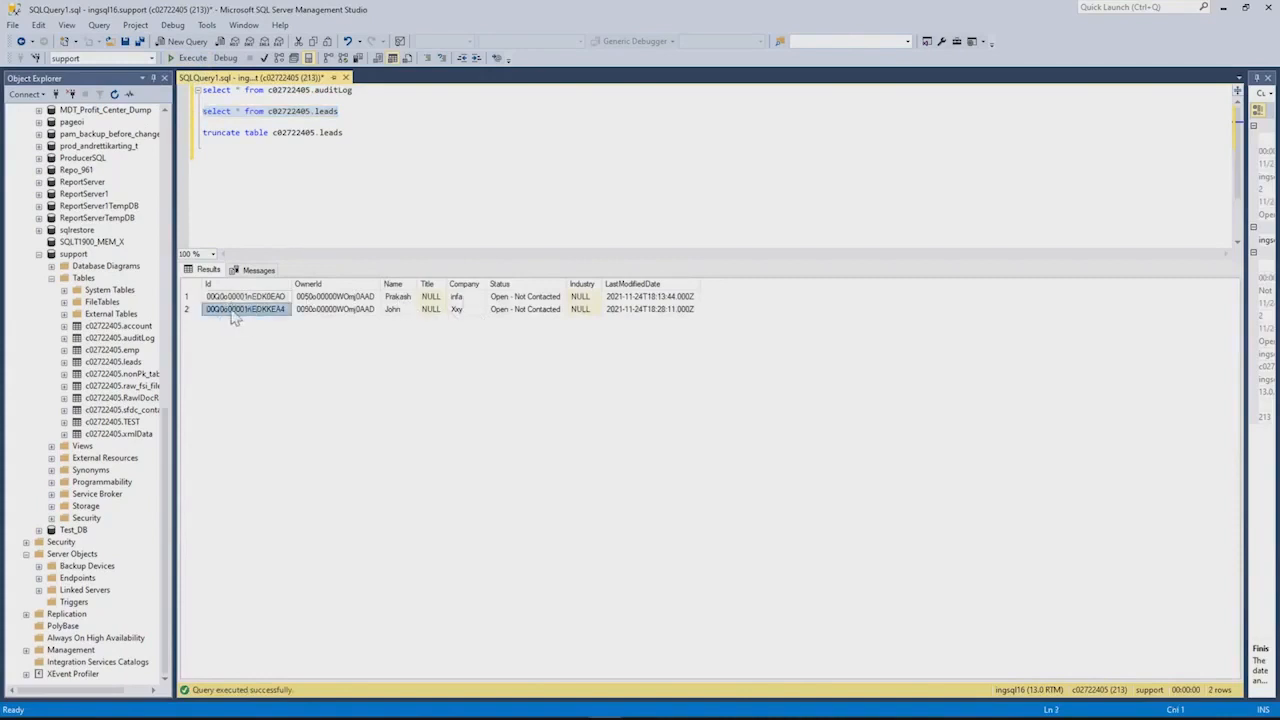
click(395, 312)
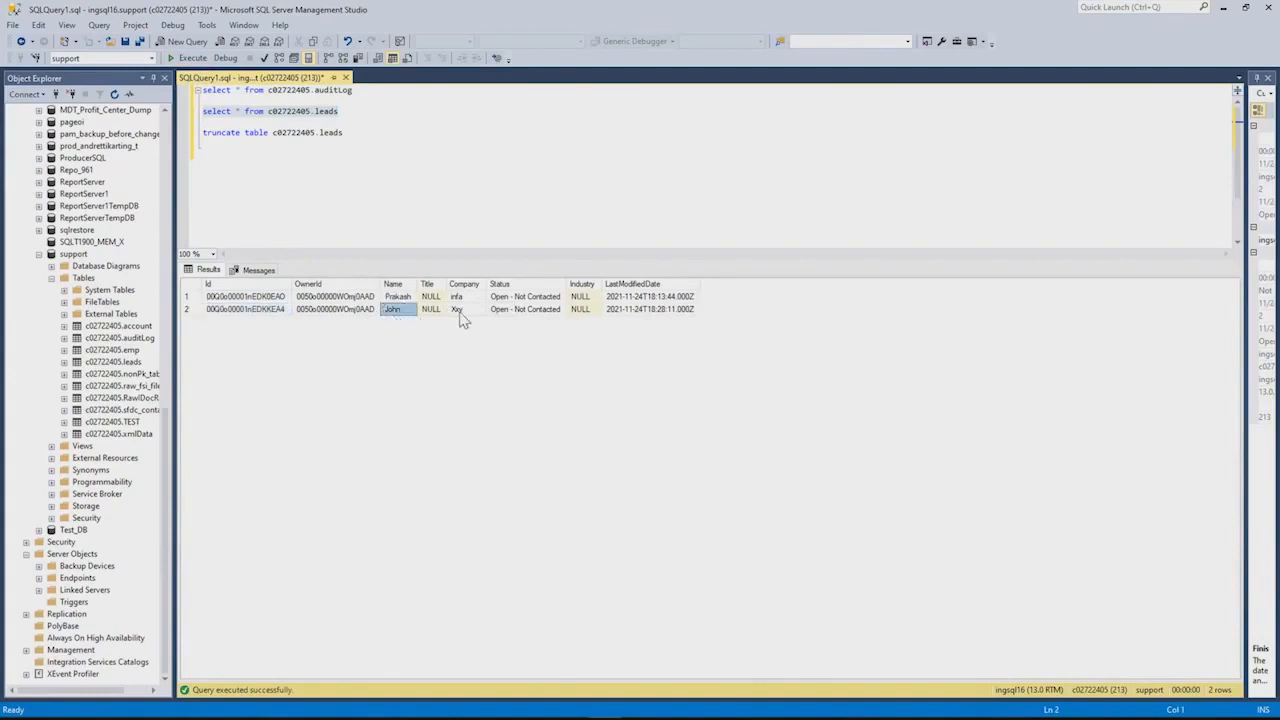
click(462, 312)
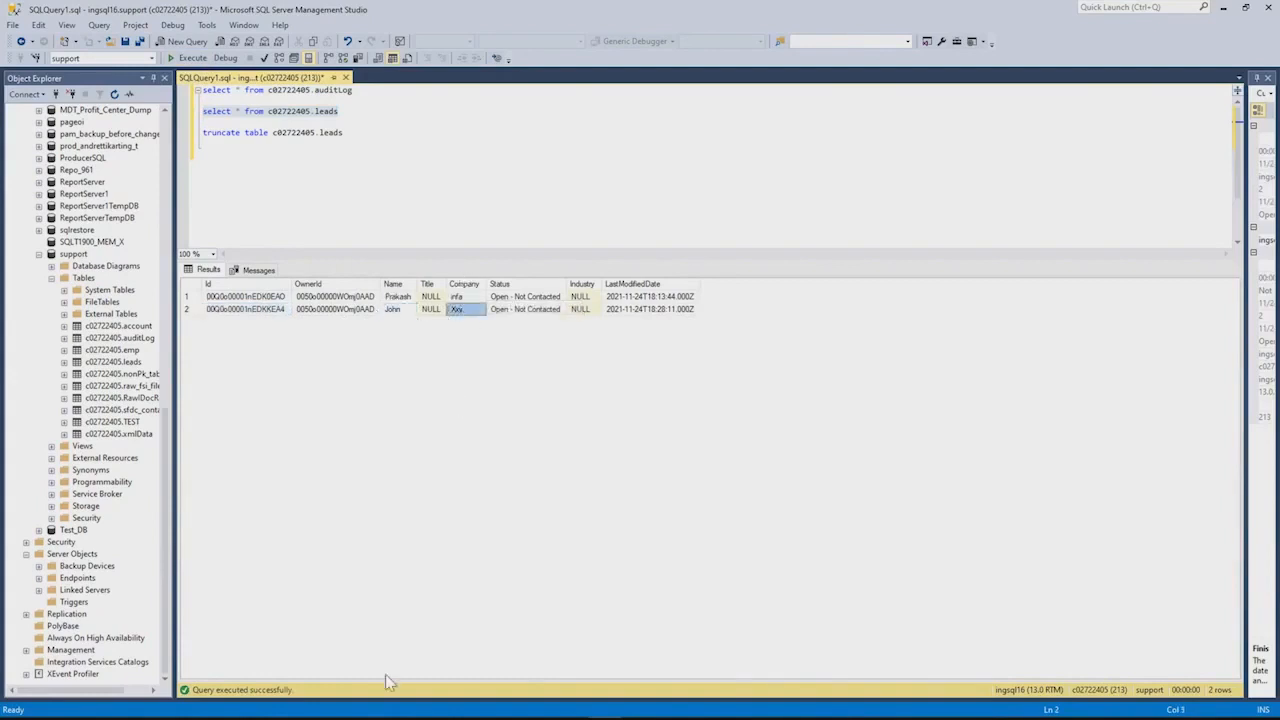
Change the Salesforce lead's Company from Xxy to ABC and save it
mouse_move(540, 714)
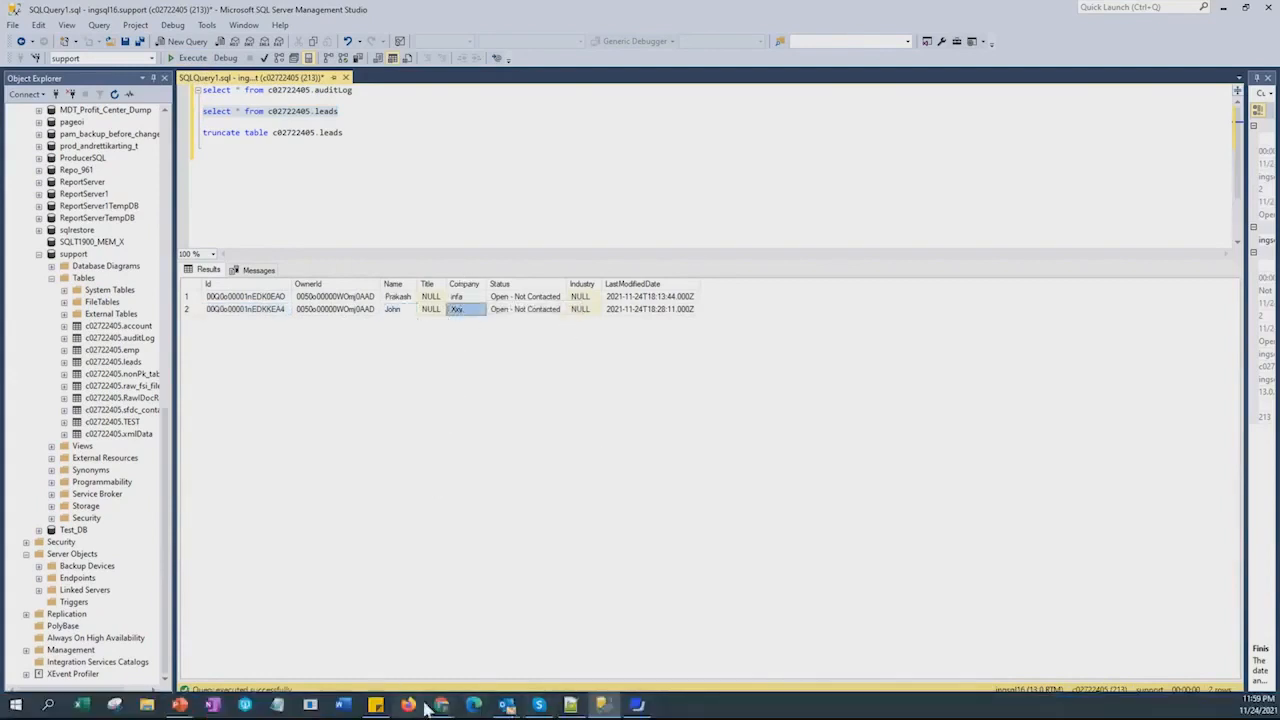
mouse_move(435, 708)
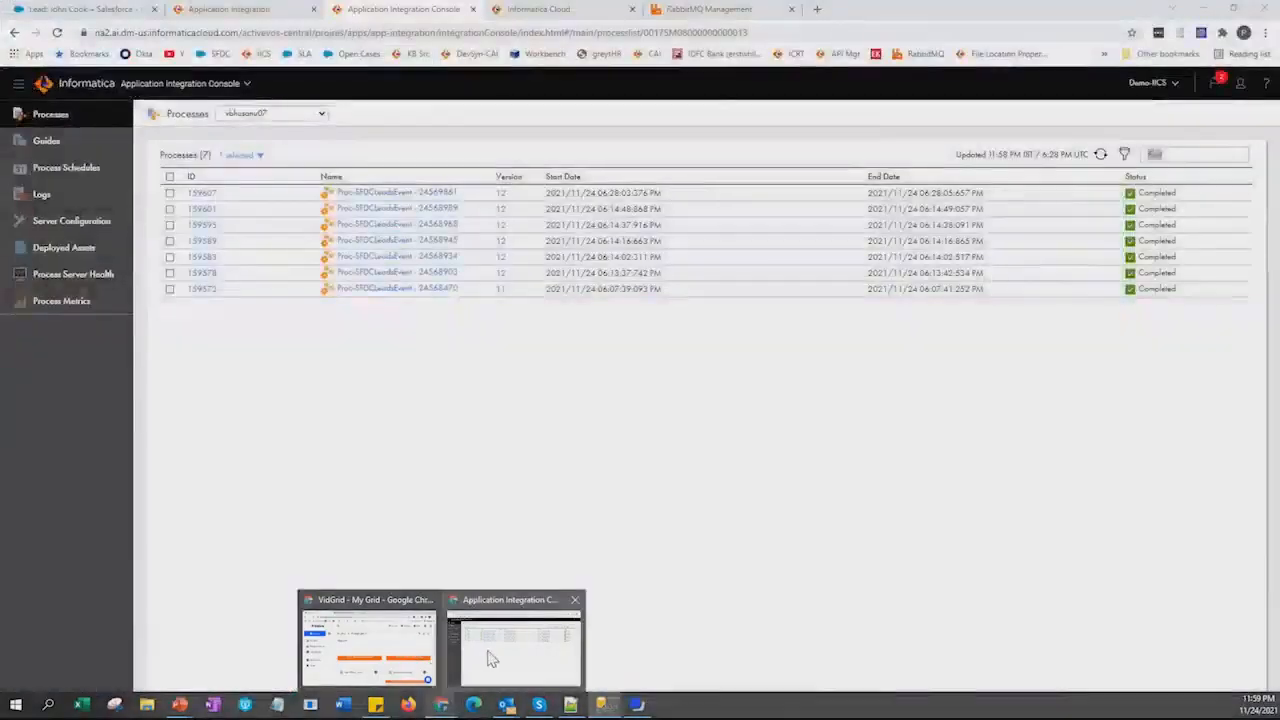
click(490, 658)
click(95, 9)
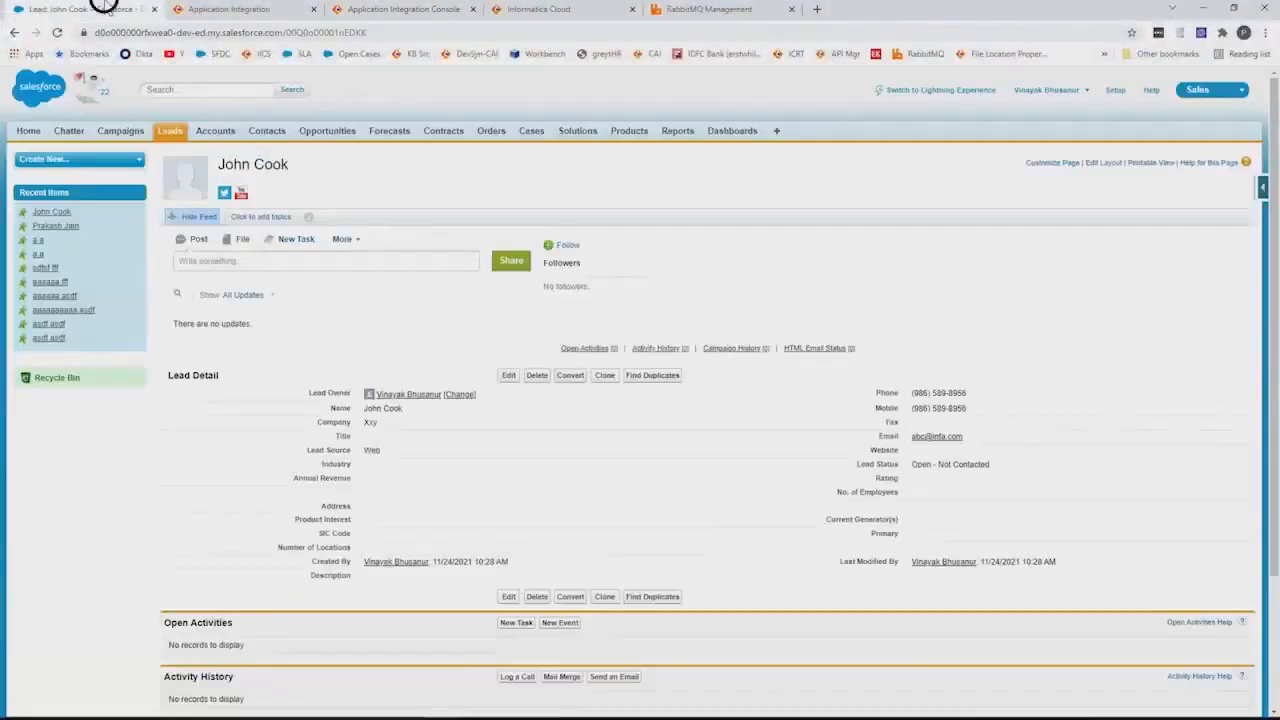
double_click(398, 422)
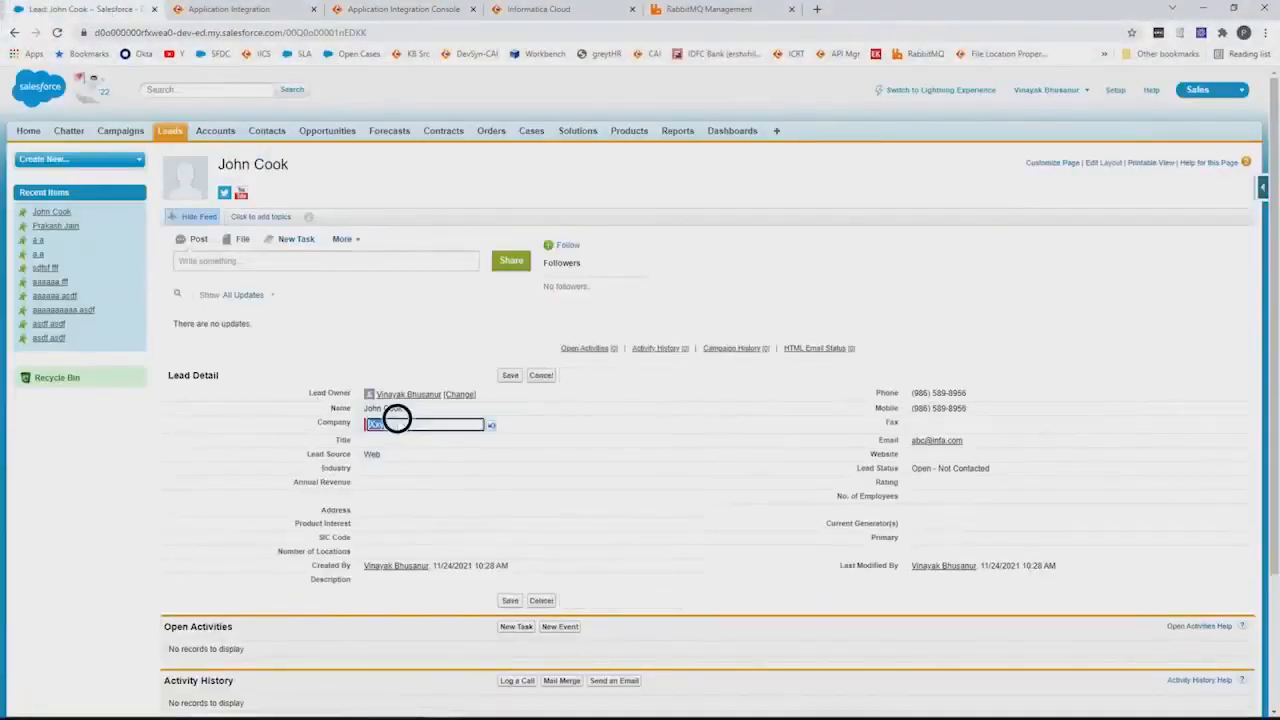
click(402, 423)
click(510, 375)
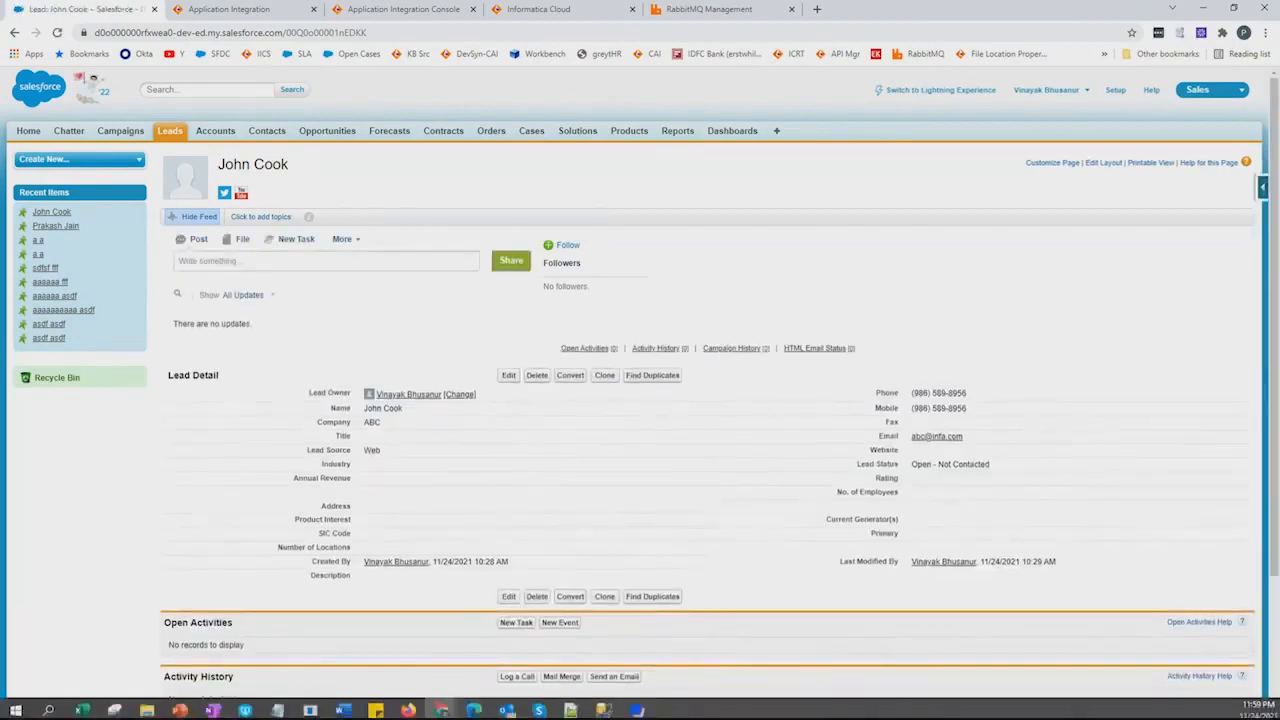
click(604, 706)
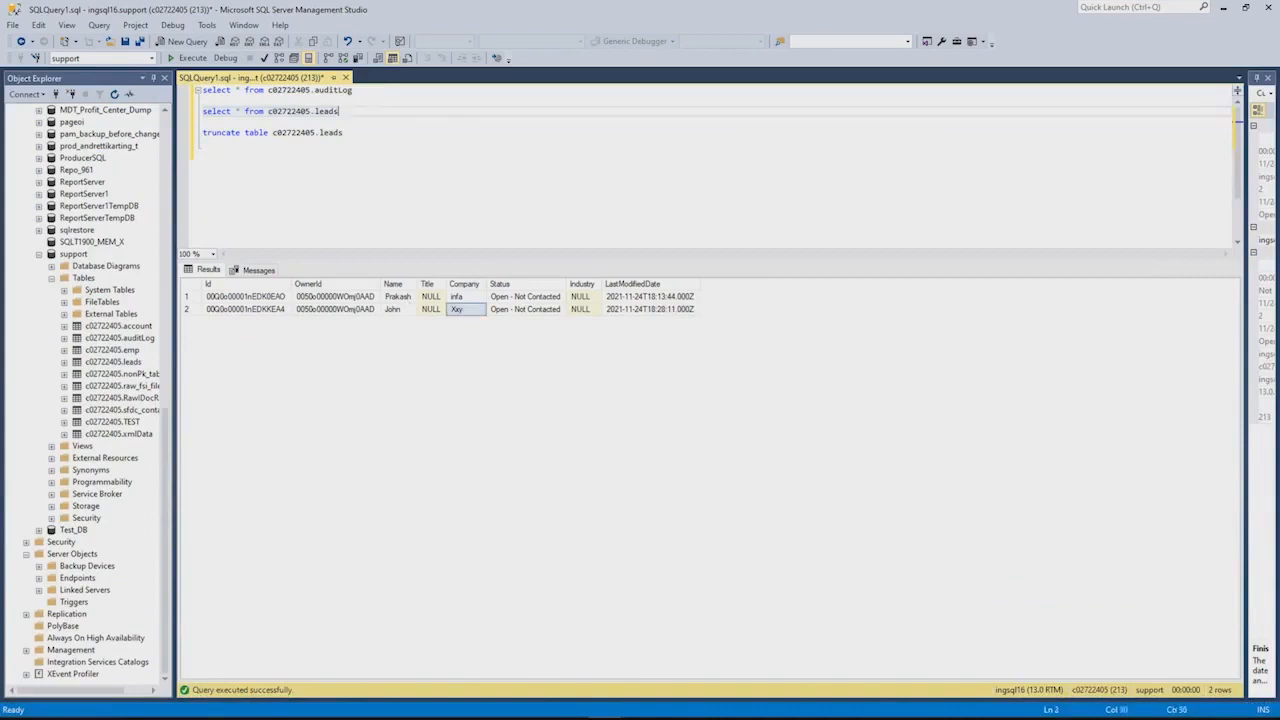
Re-run the leads SELECT query, confirm the lead's Company reads ABC, and minimize SSMS
drag(340, 111, 200, 111)
click(190, 59)
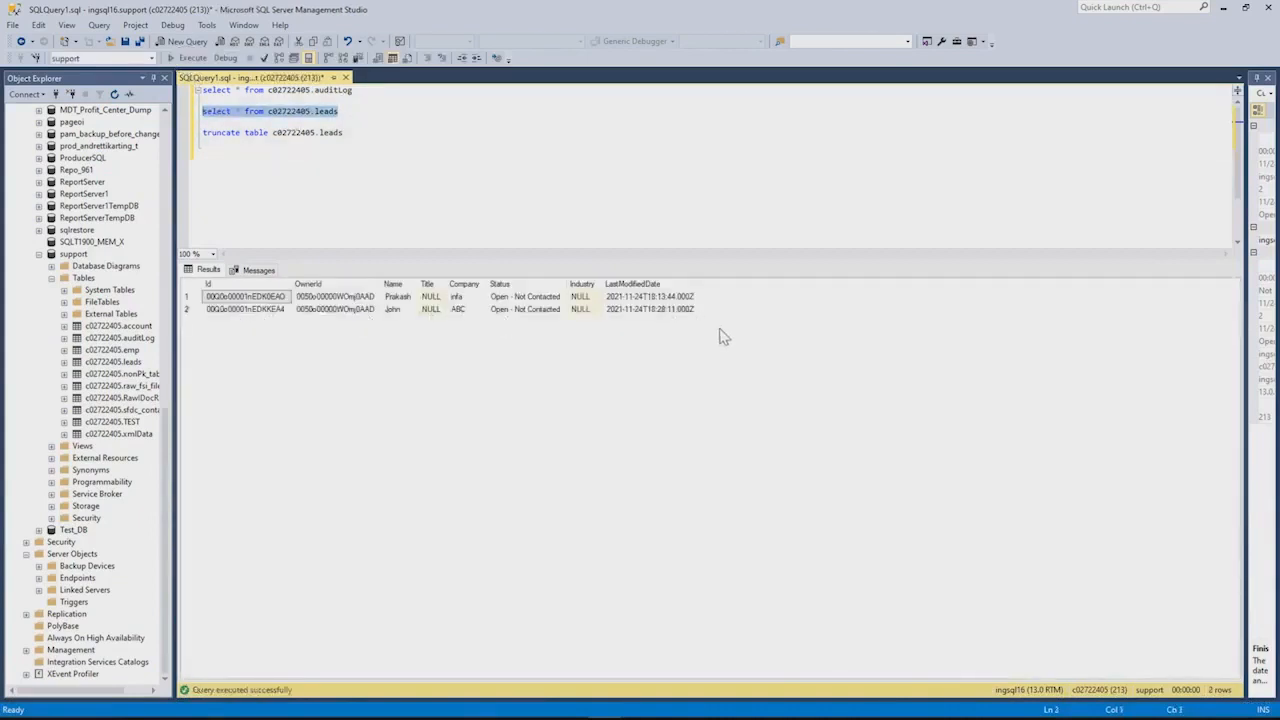
click(1223, 7)
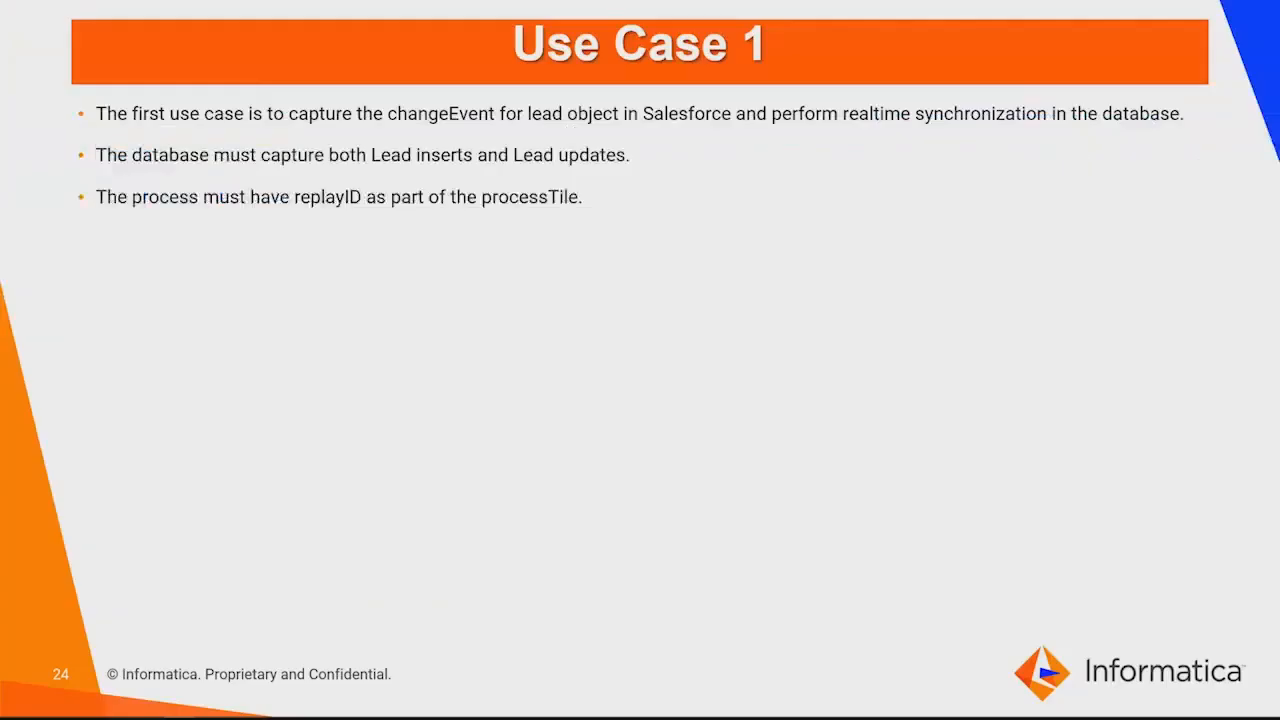
Advance the presentation to the Use Case 2 slide
key(Right)
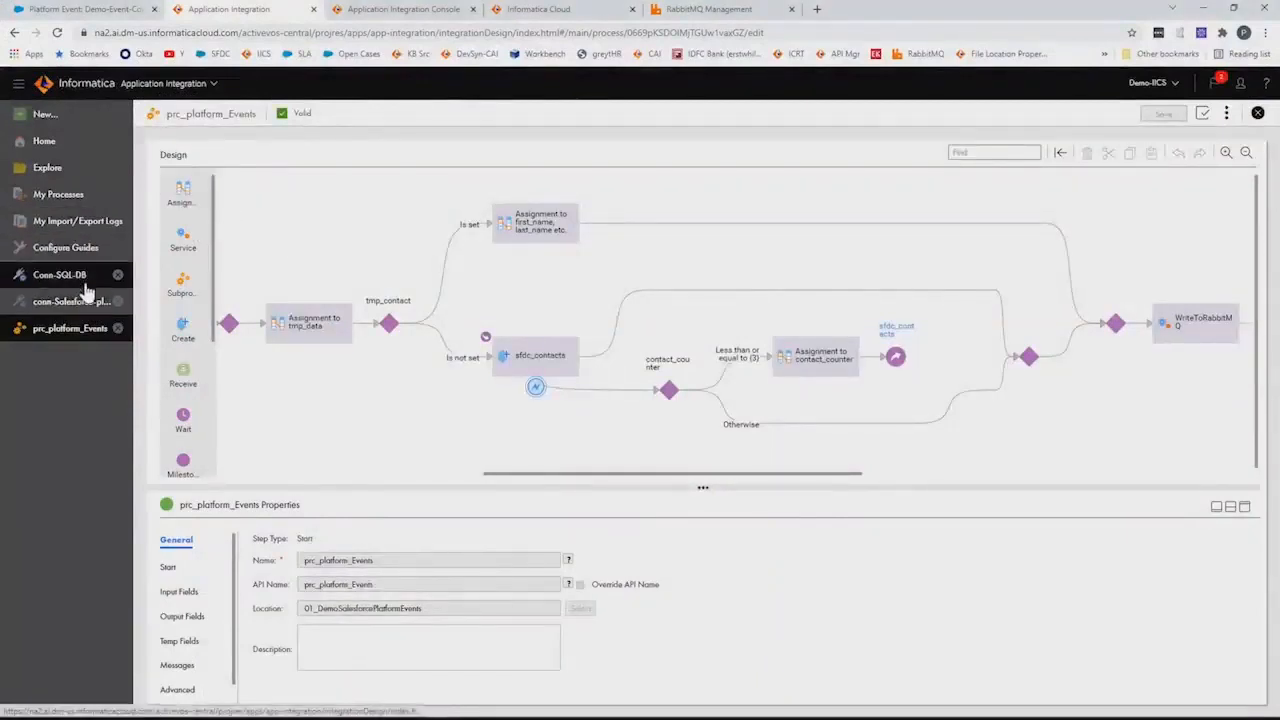
Review the Conn-SQL-DB connection's properties and its Object Filter list of table names
click(58, 175)
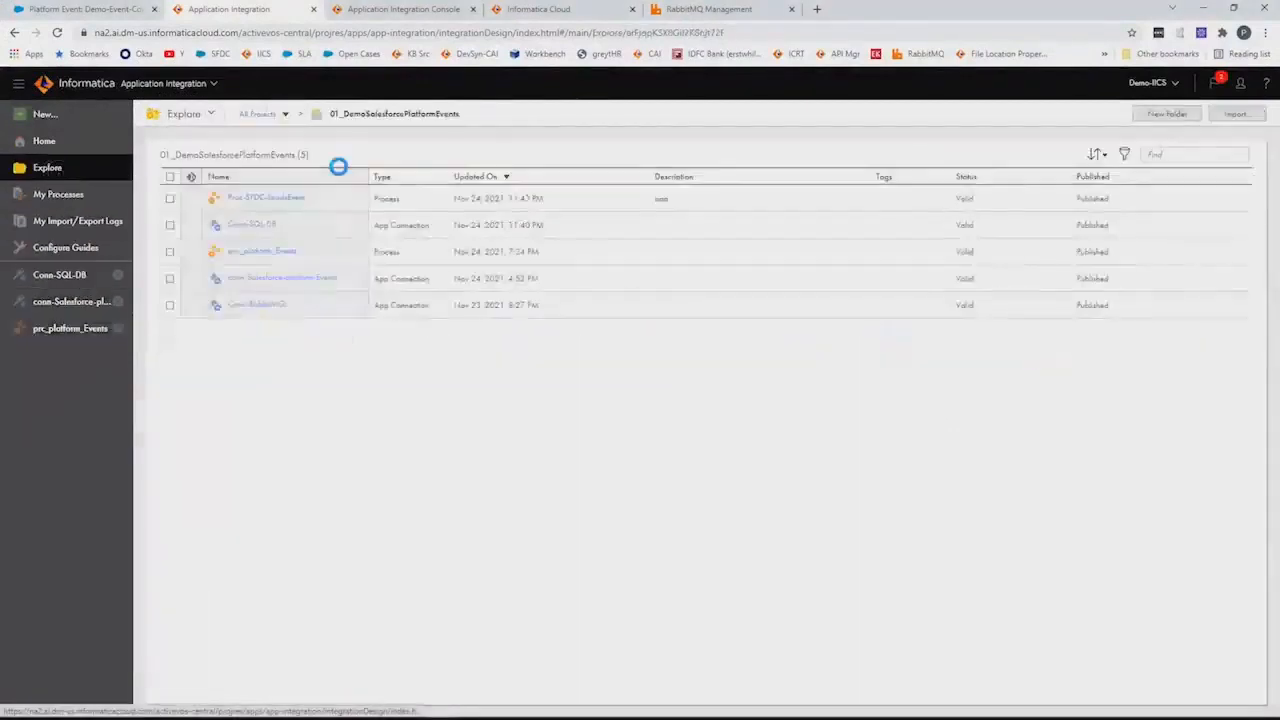
click(56, 278)
click(156, 152)
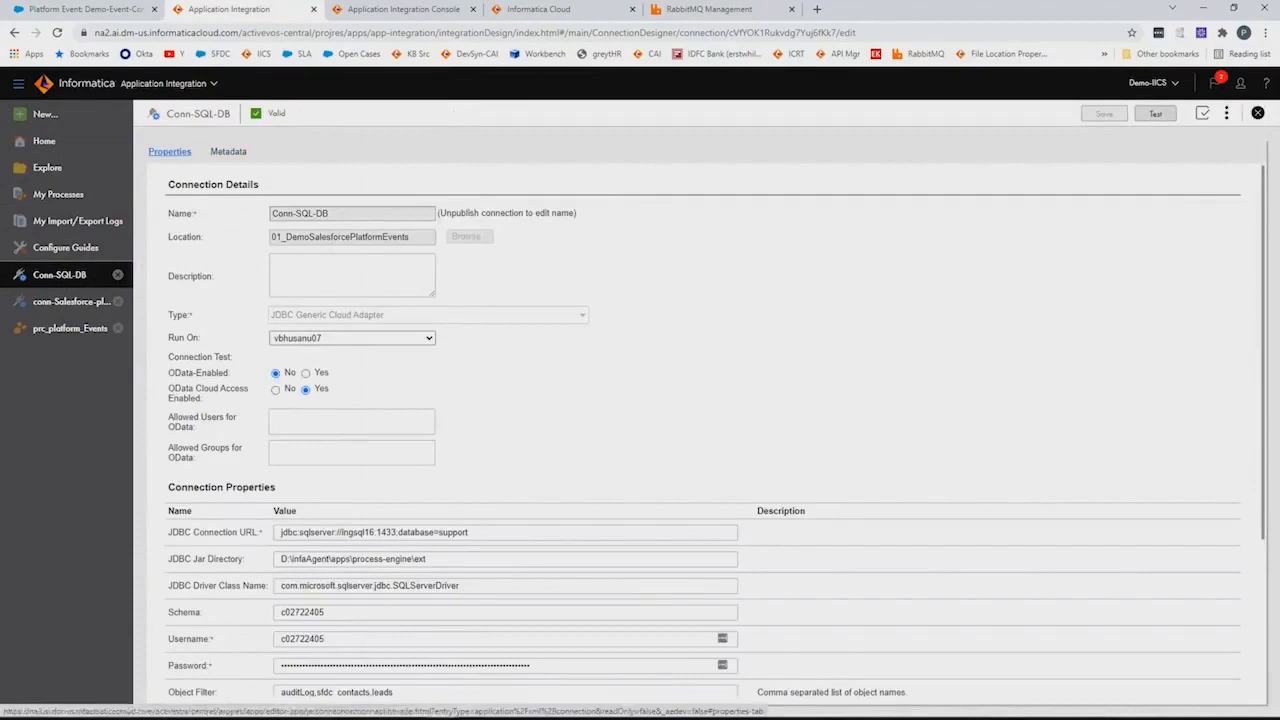
scroll(563, 510, down, 1)
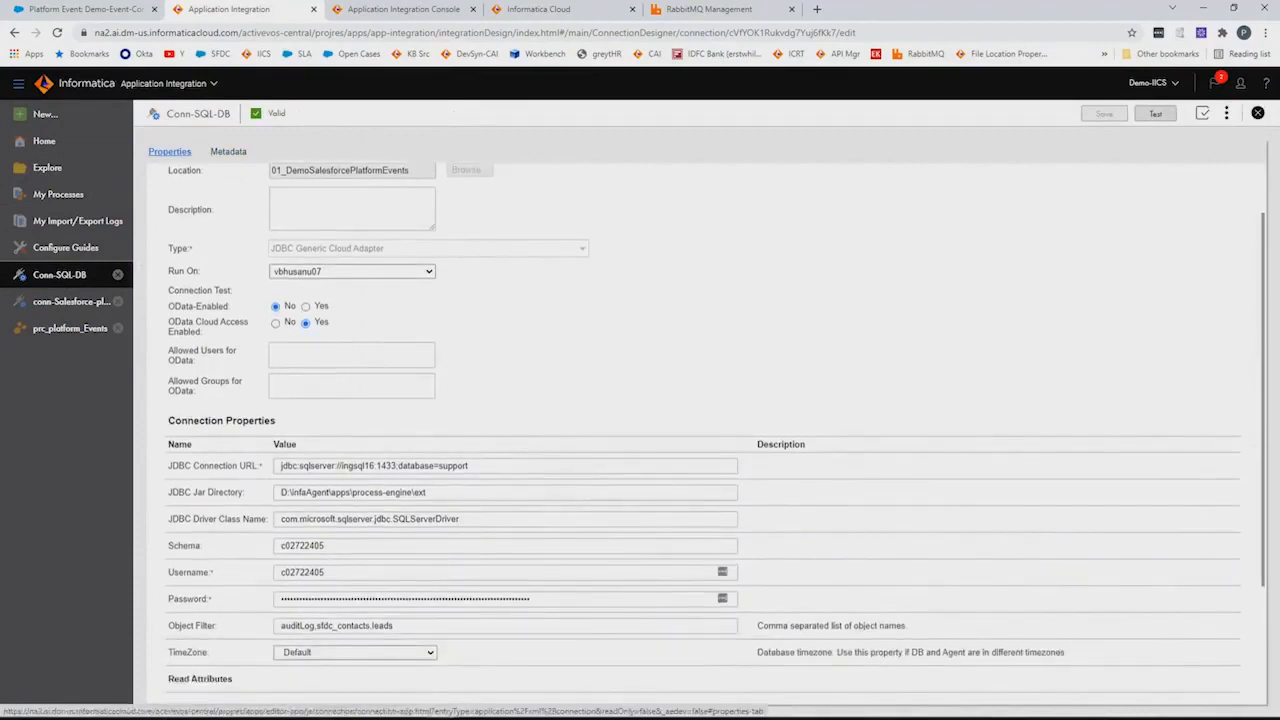
scroll(640, 480, up, 1)
scroll(628, 470, down, 3)
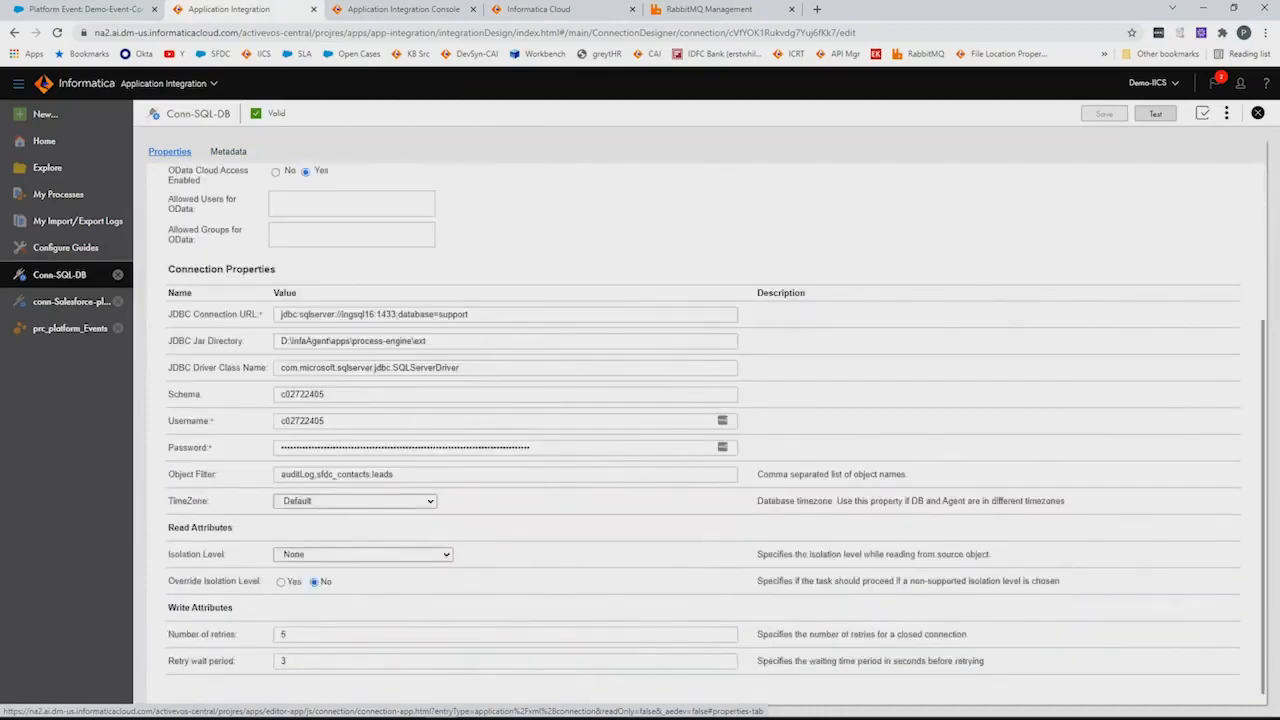
triple_click(351, 474)
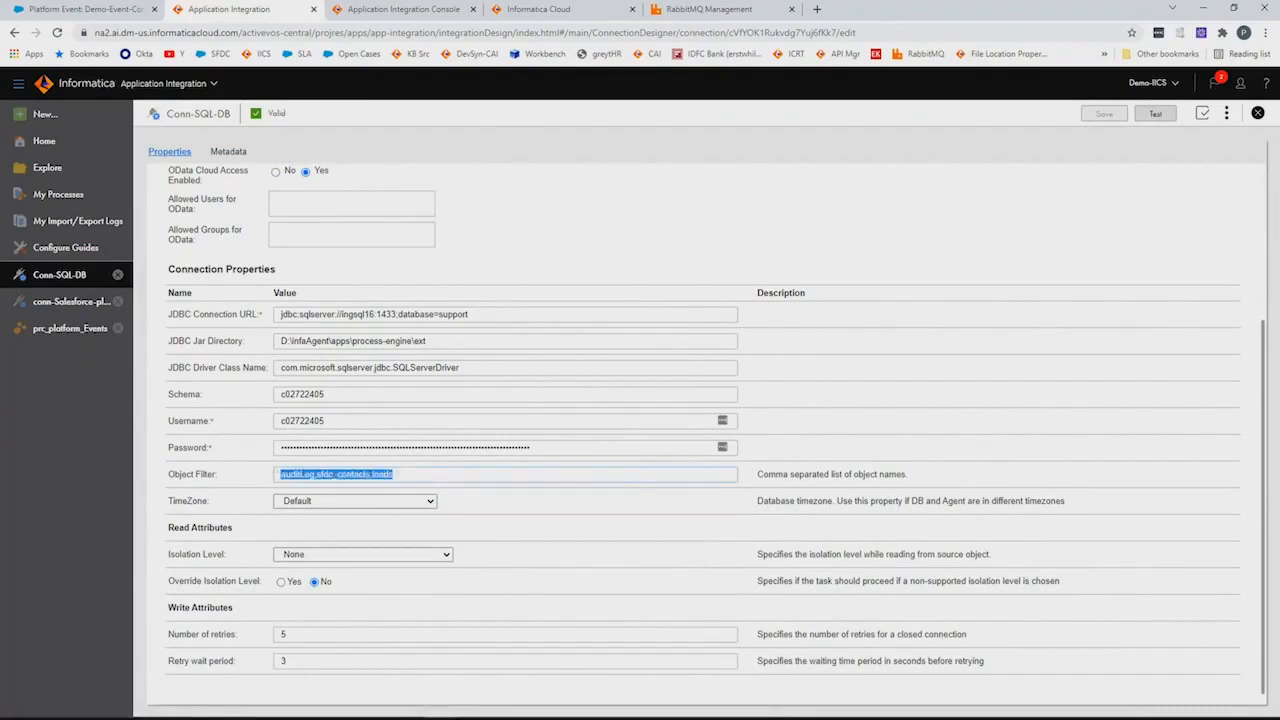
scroll(610, 590, up, 2)
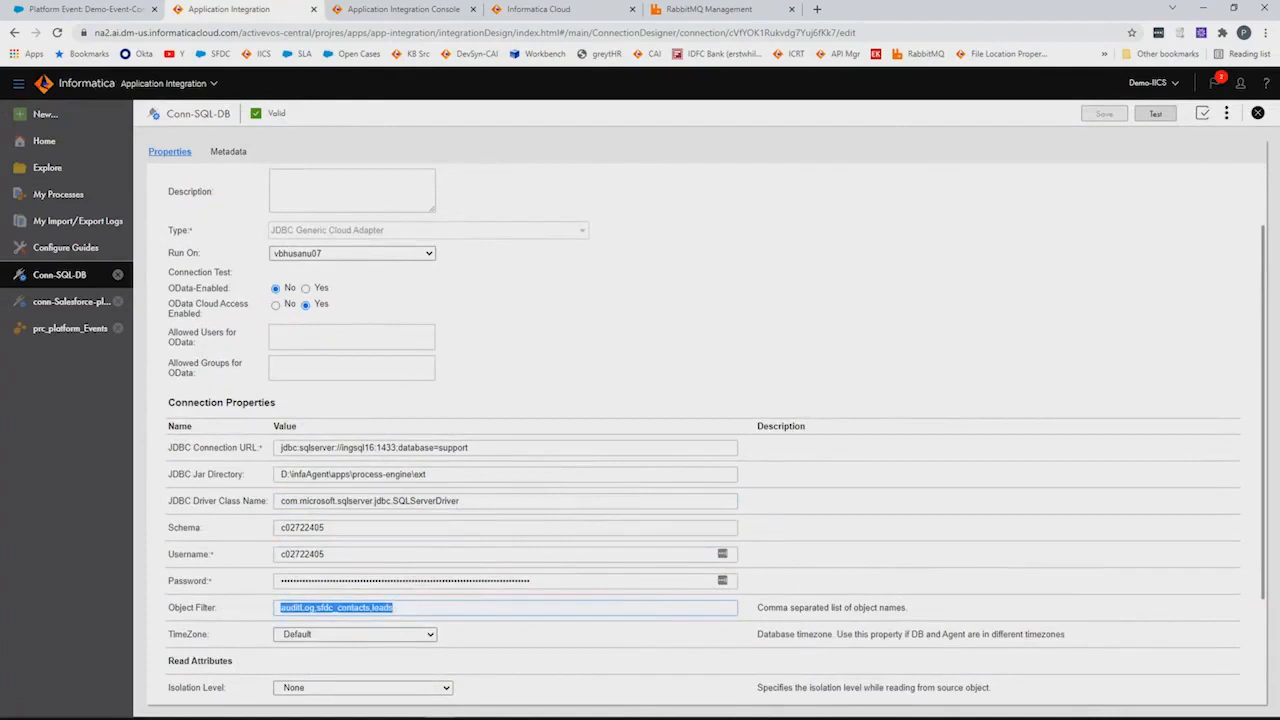
scroll(226, 165, up, 1)
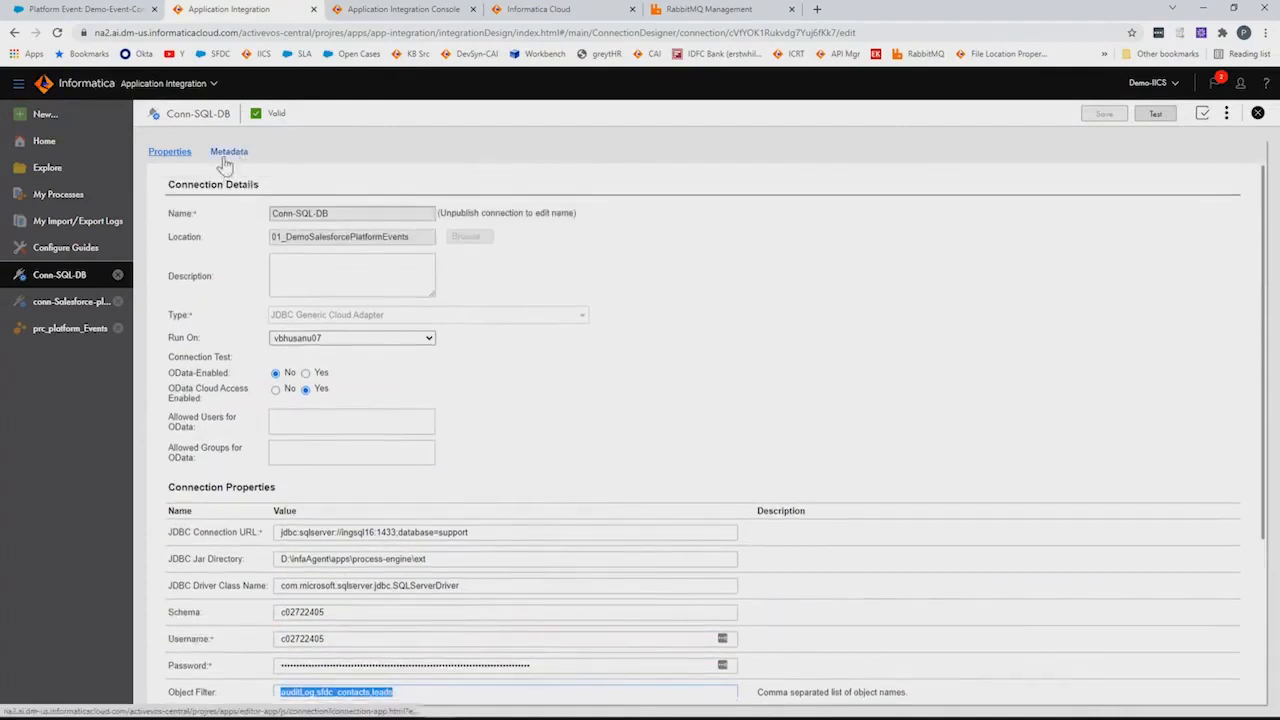
Inspect the sfdc_contacts metadata object, then open the Salesforce platform-events connection
click(227, 154)
click(187, 488)
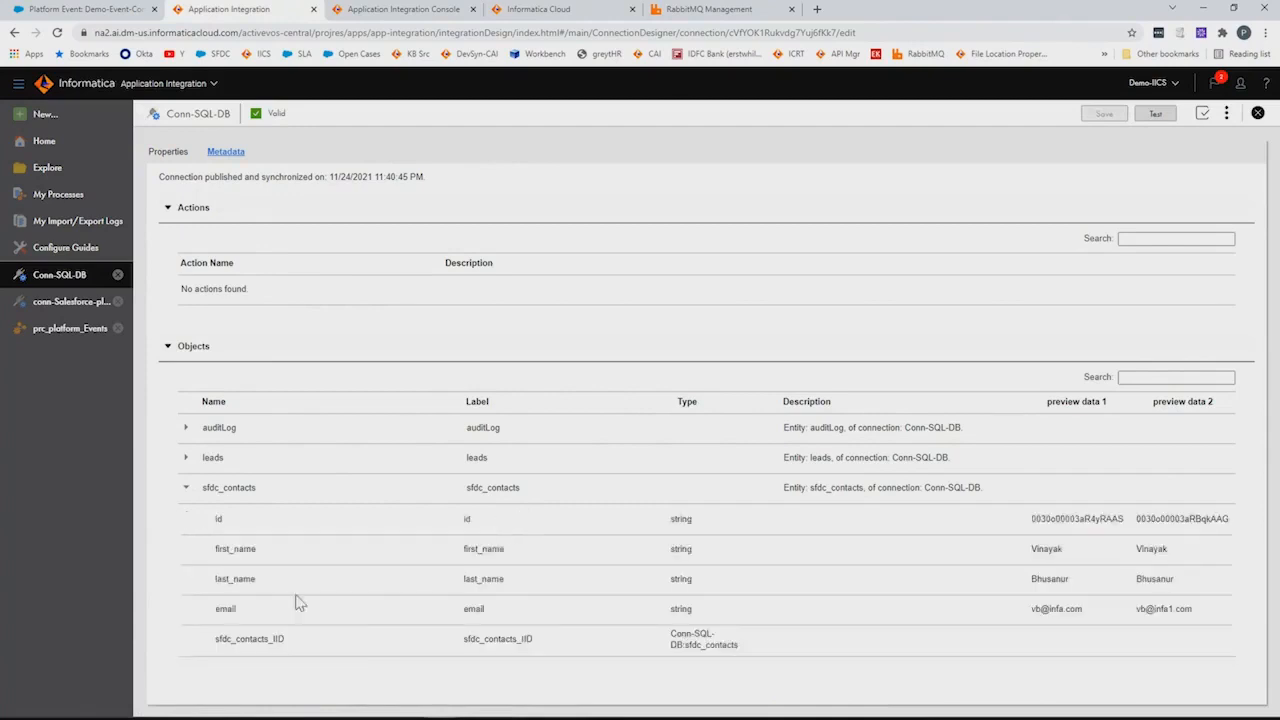
click(88, 300)
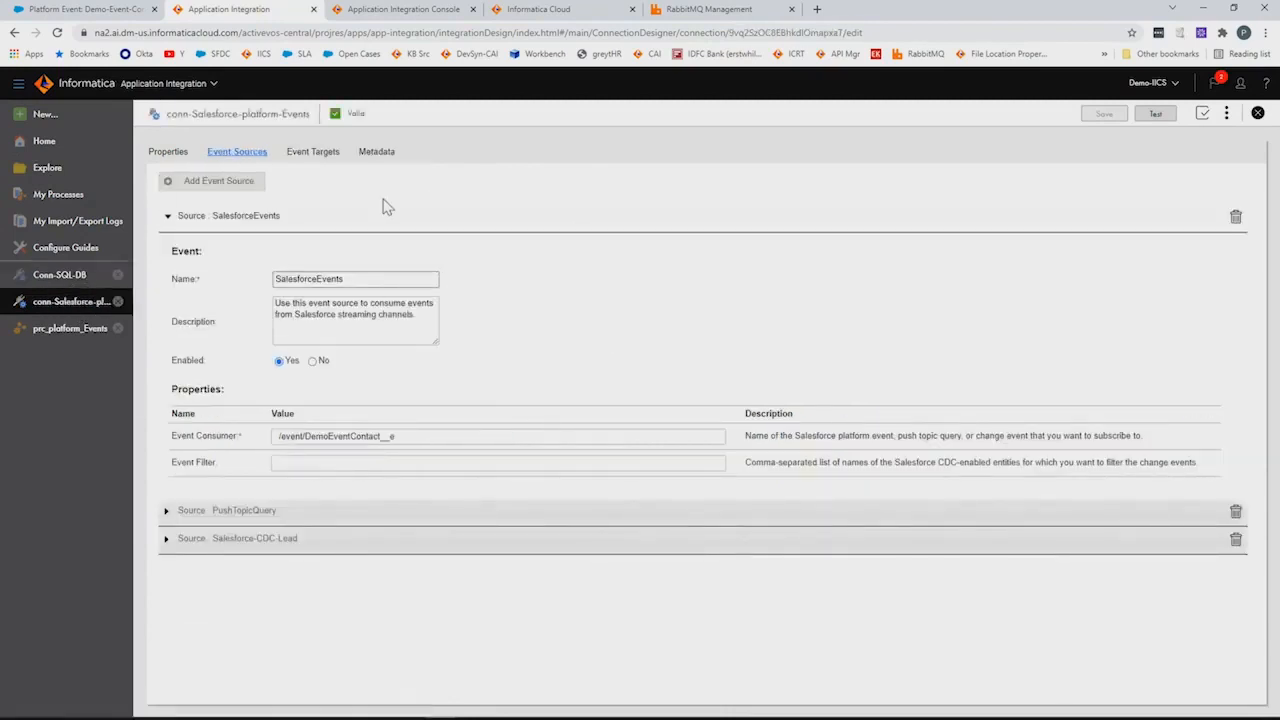
Check the Salesforce connection's Properties and Event Sources, then list the 01_DemoSalesforcePlatformEvents assets
click(168, 152)
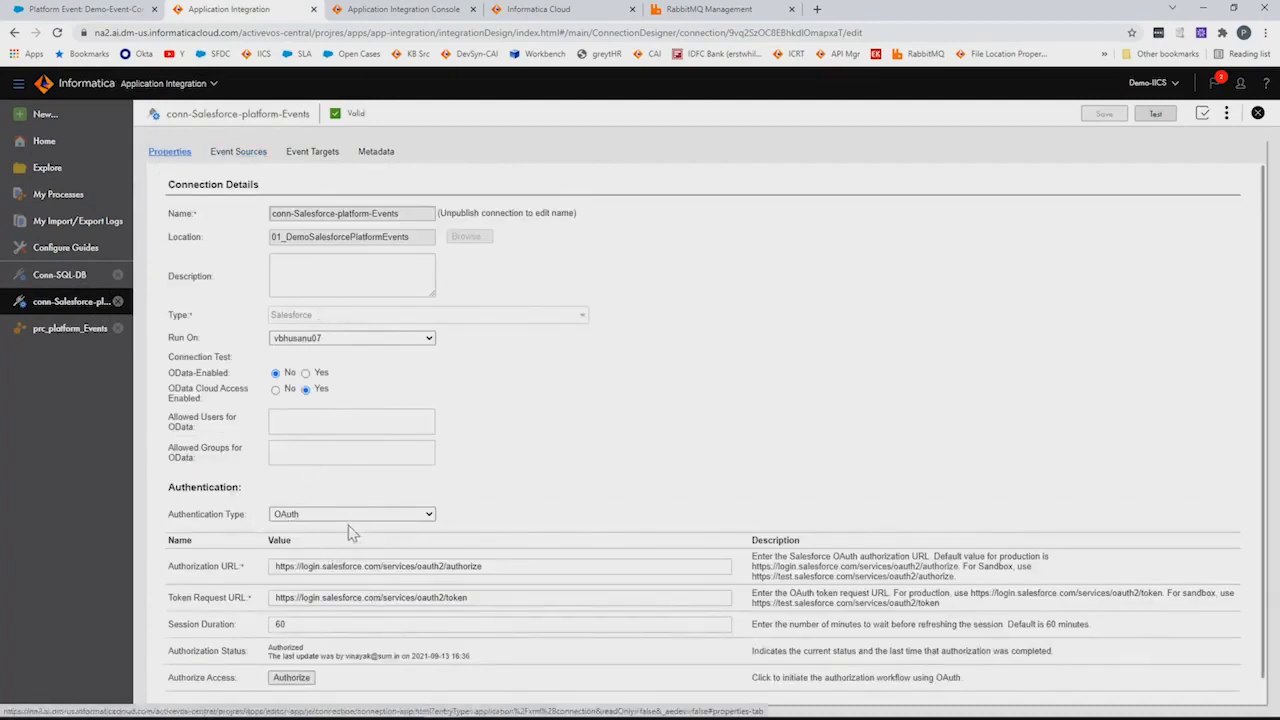
click(238, 152)
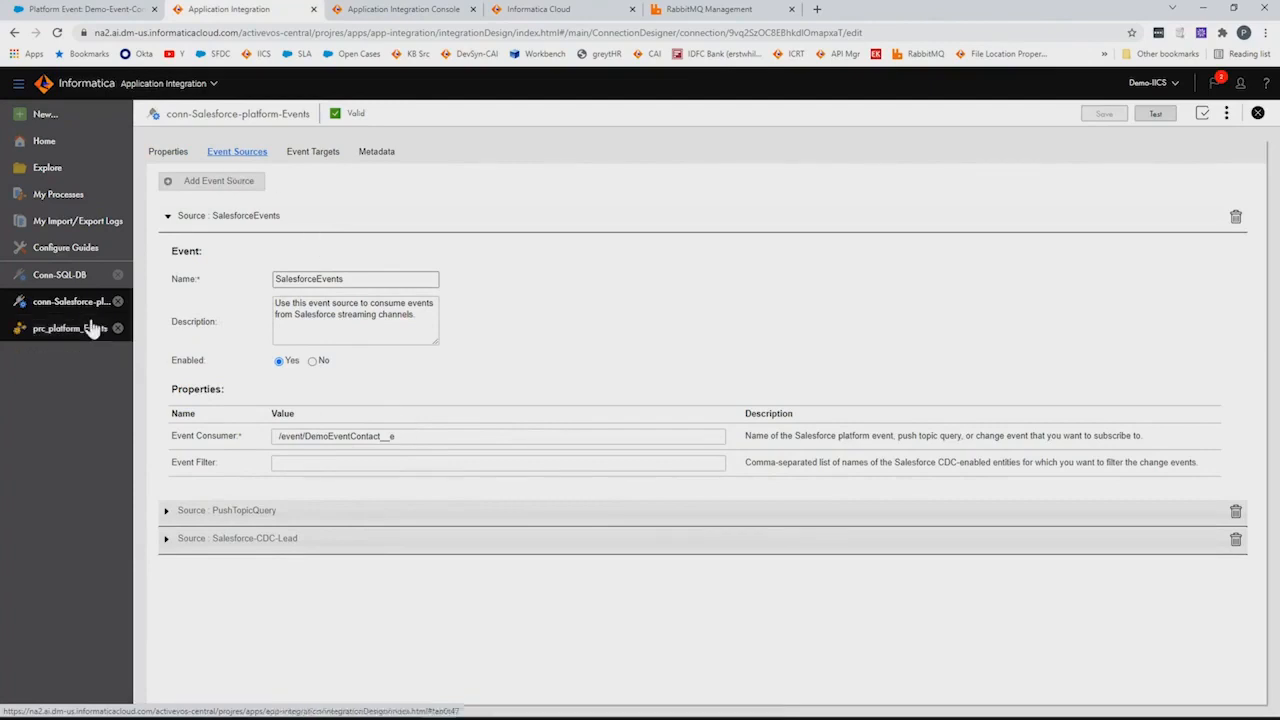
click(52, 167)
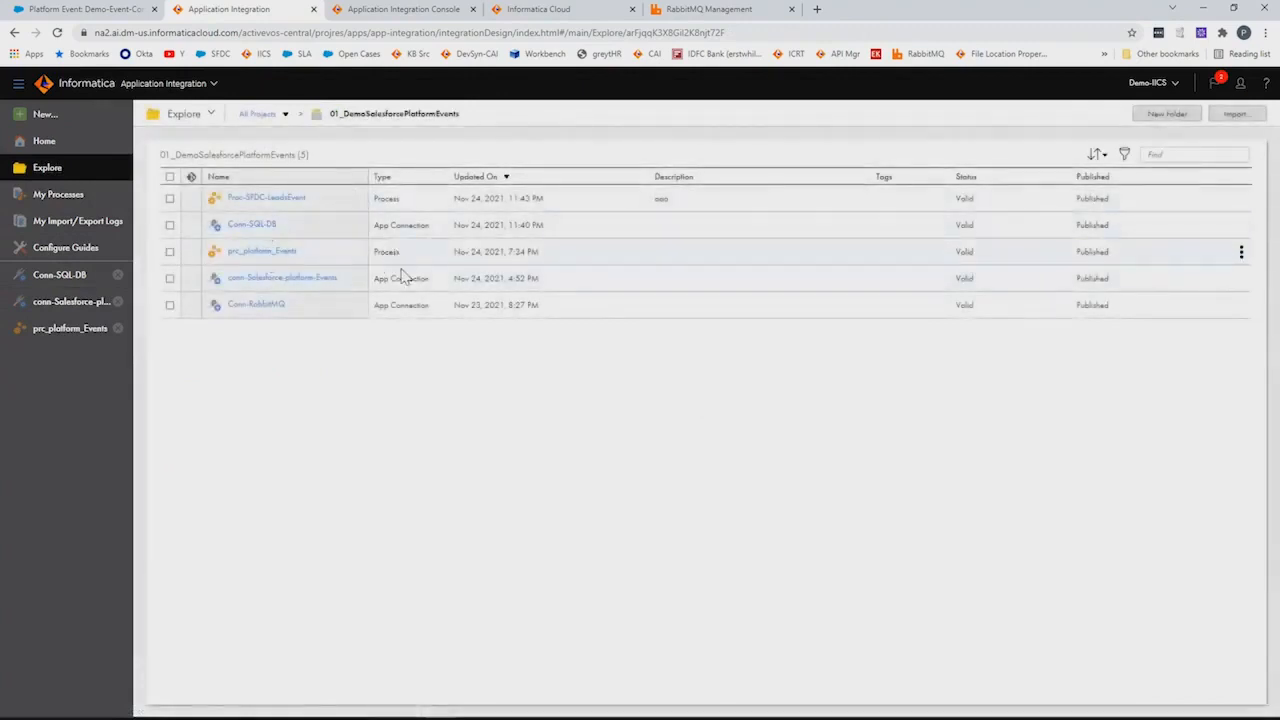
Inspect Conn-RabbitMQ's event sources, RabbitMQWriter target and properties, then open prc_platform_Events
click(284, 308)
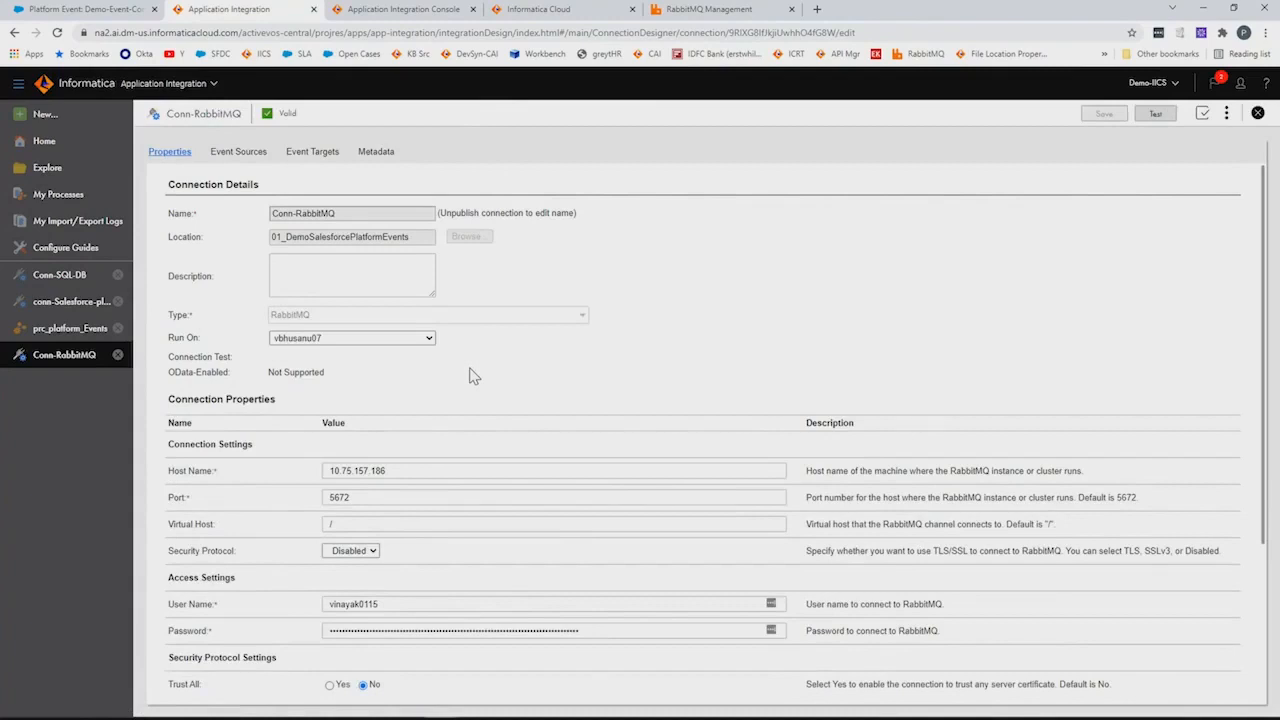
click(226, 153)
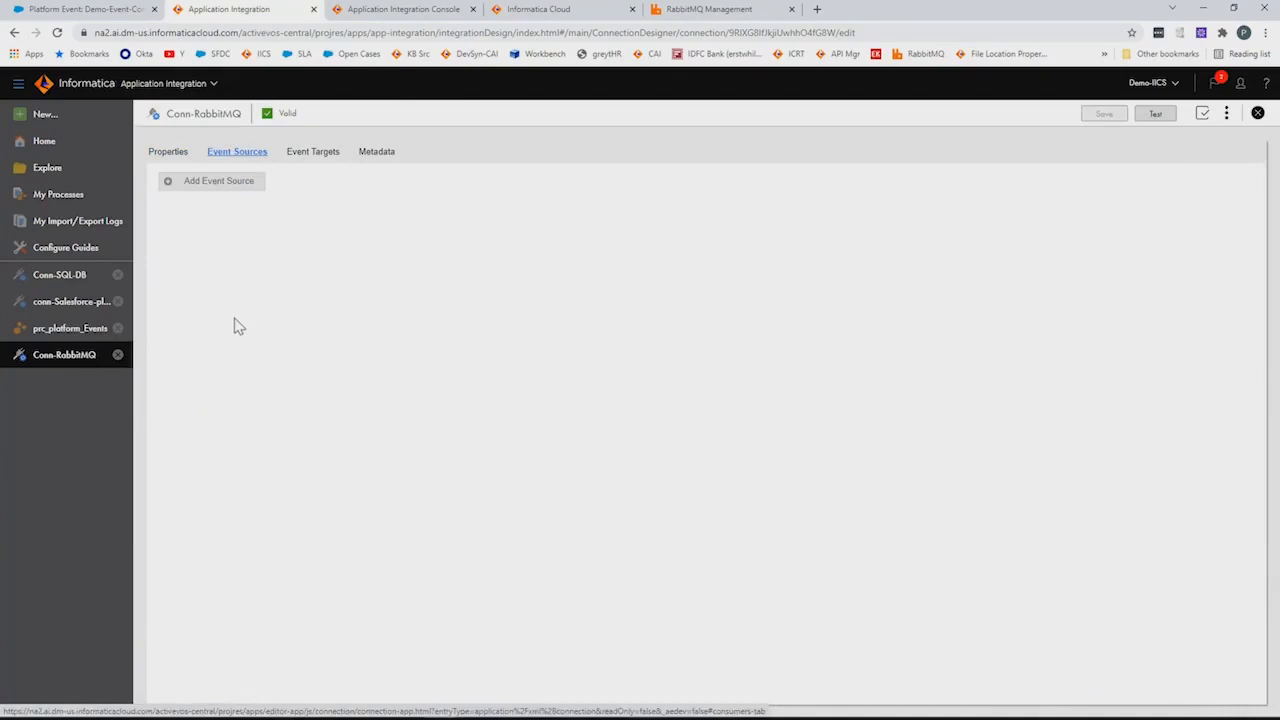
click(312, 155)
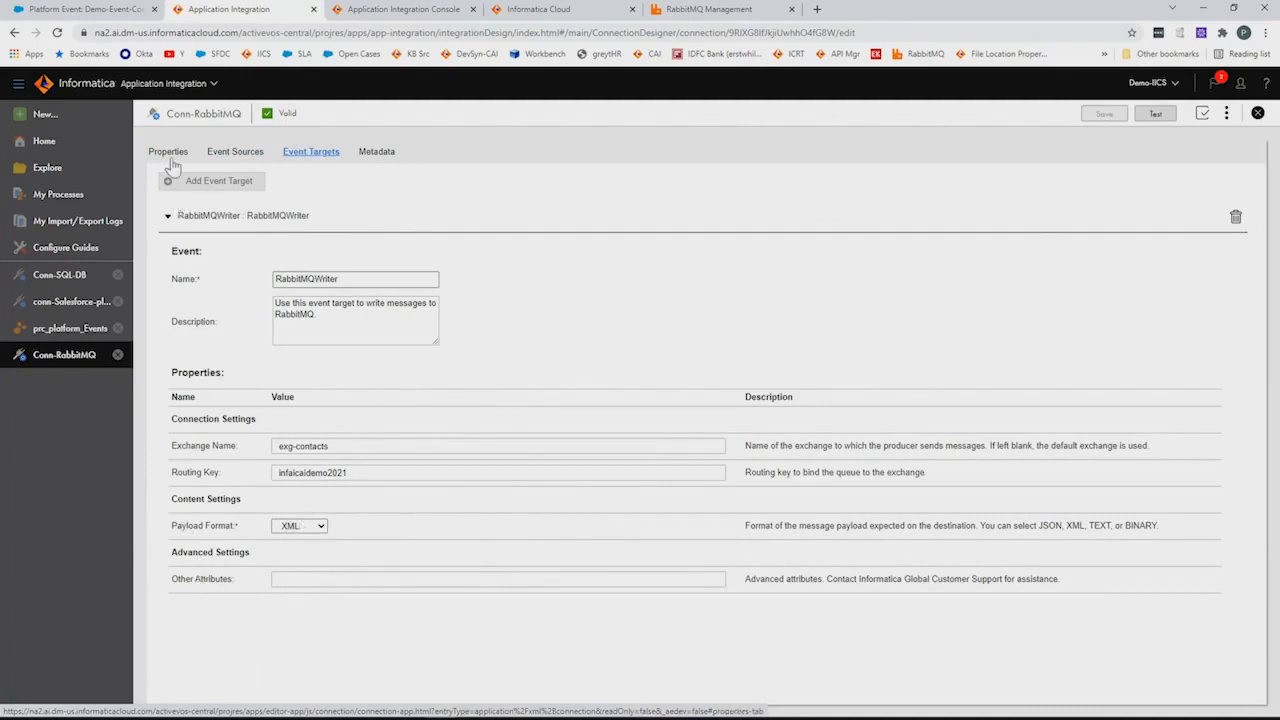
click(168, 152)
click(60, 331)
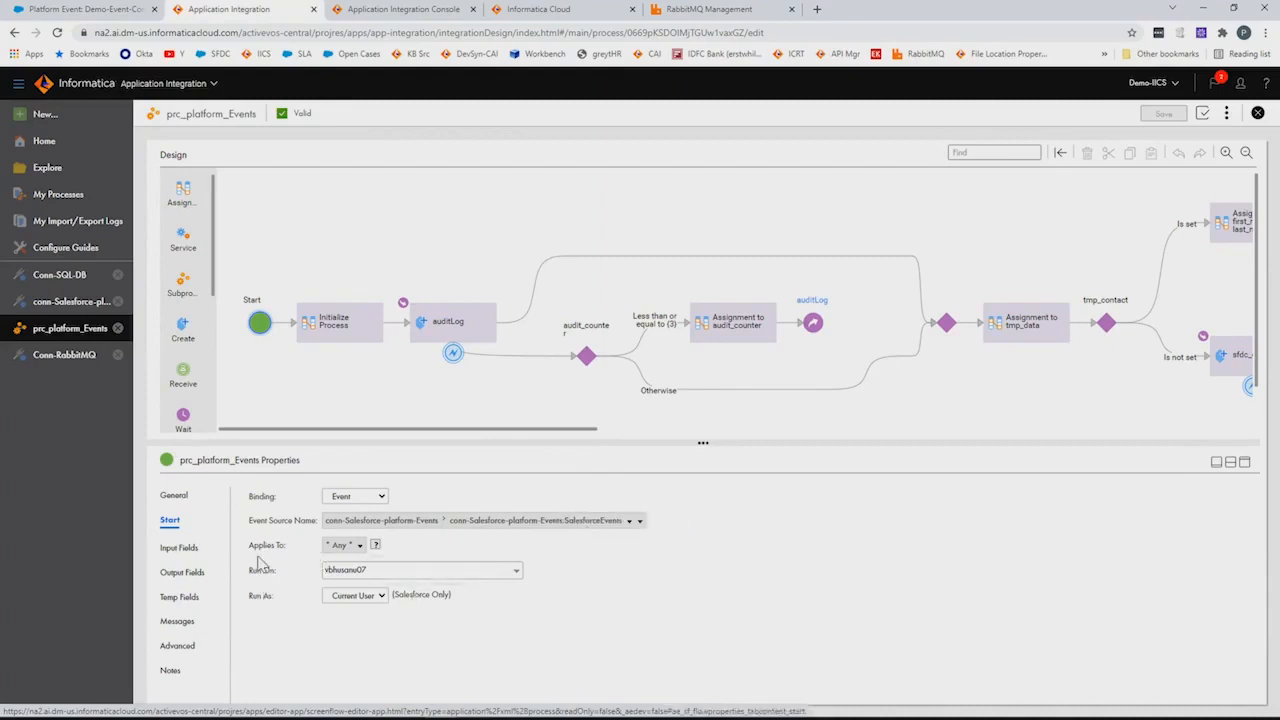
Review the process input field and Initialize Process's Proc_Title formula using the event ReplayId
click(190, 546)
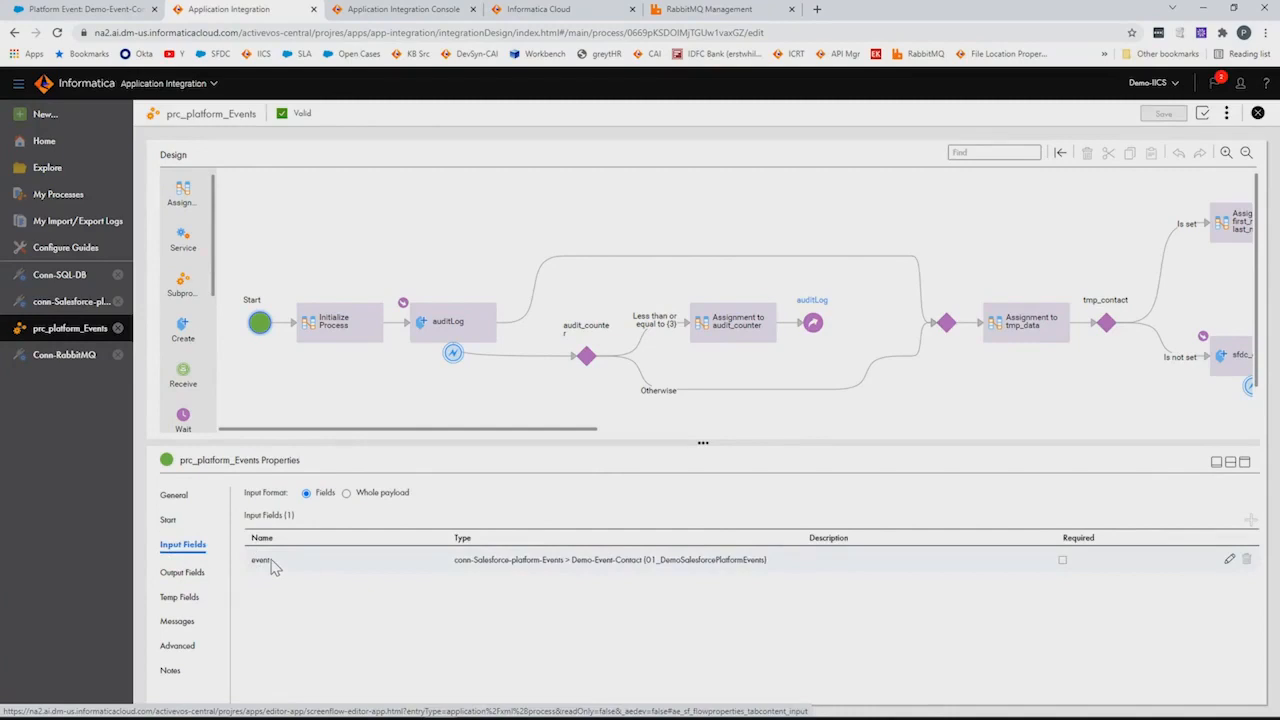
click(331, 310)
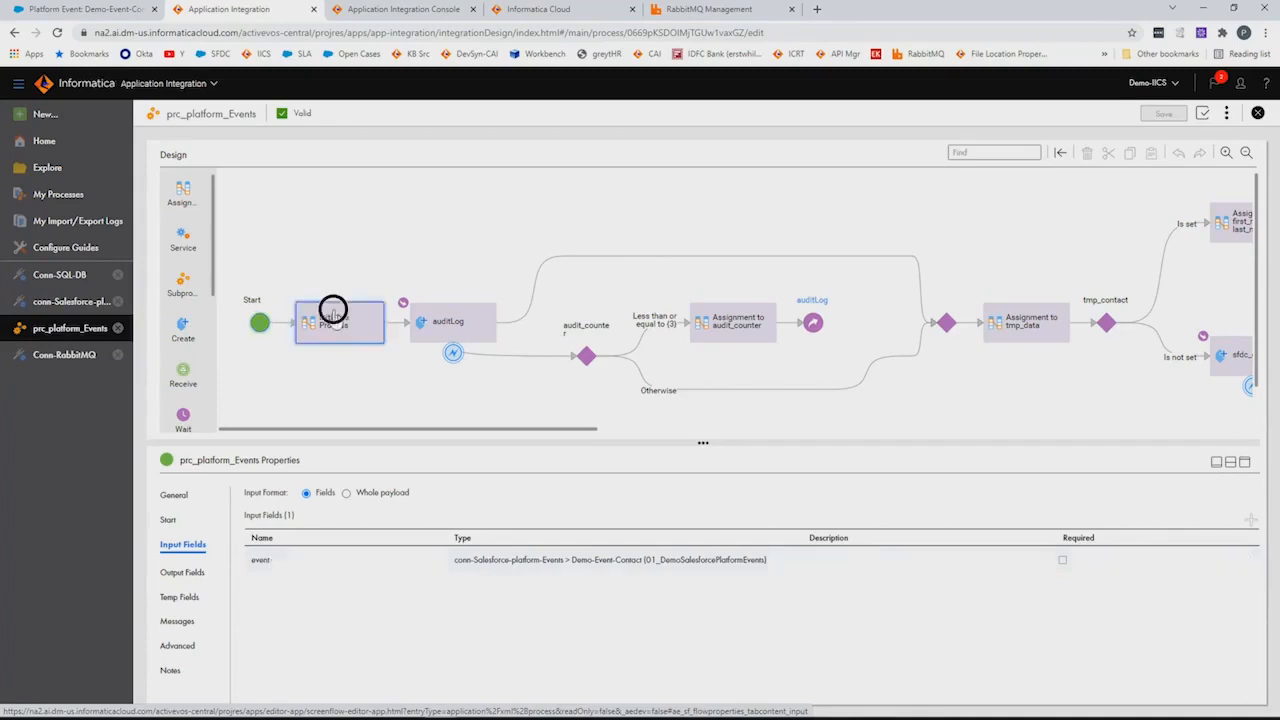
click(178, 523)
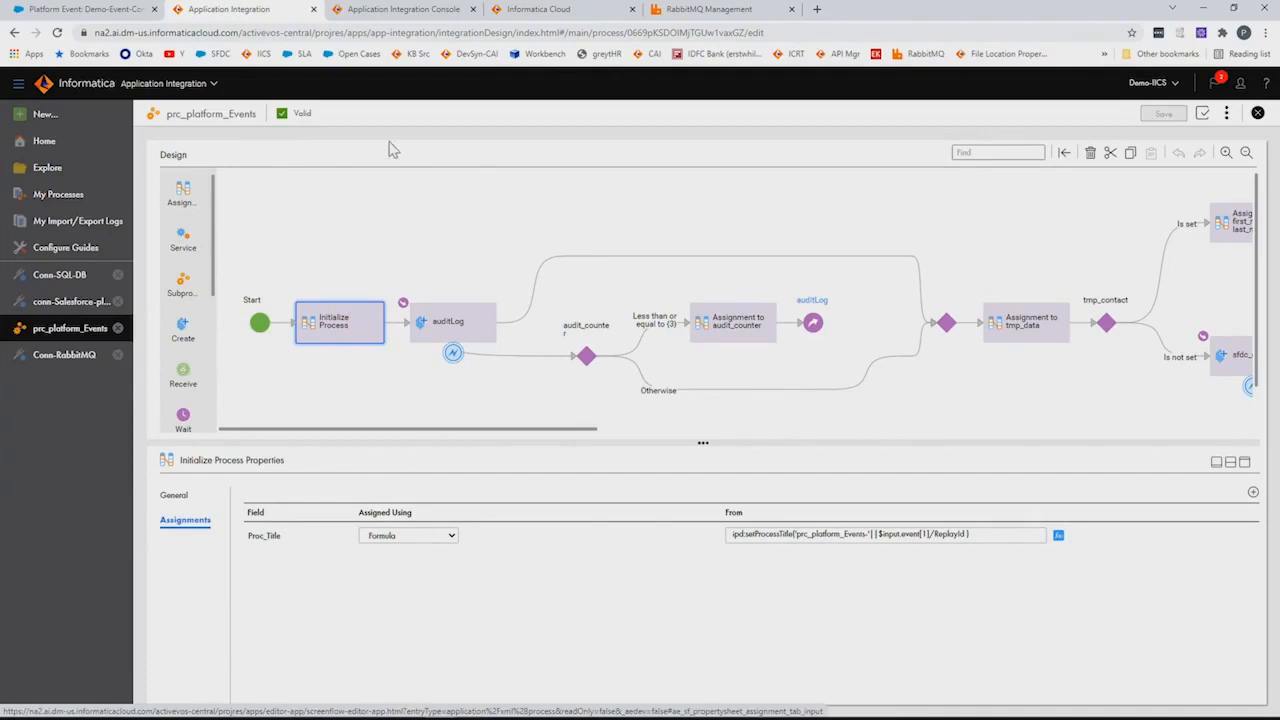
Check process runs in the Console, then select the auditLog Create step
click(400, 12)
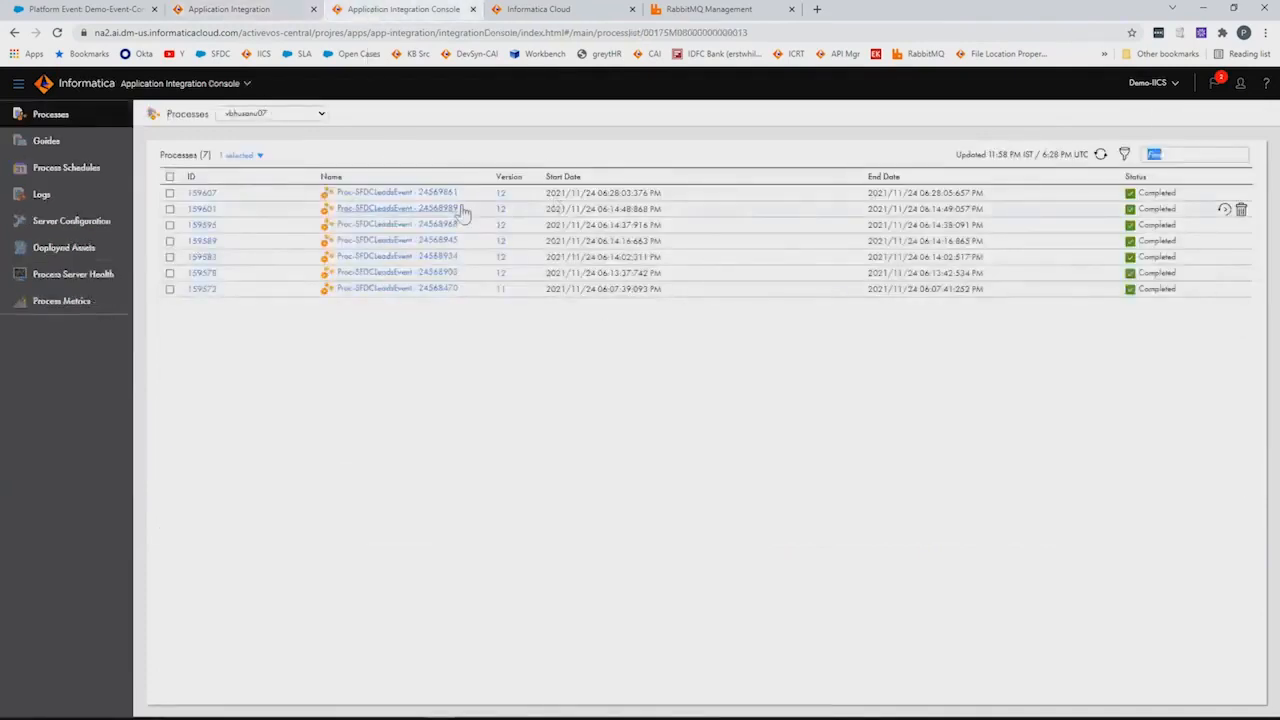
click(278, 9)
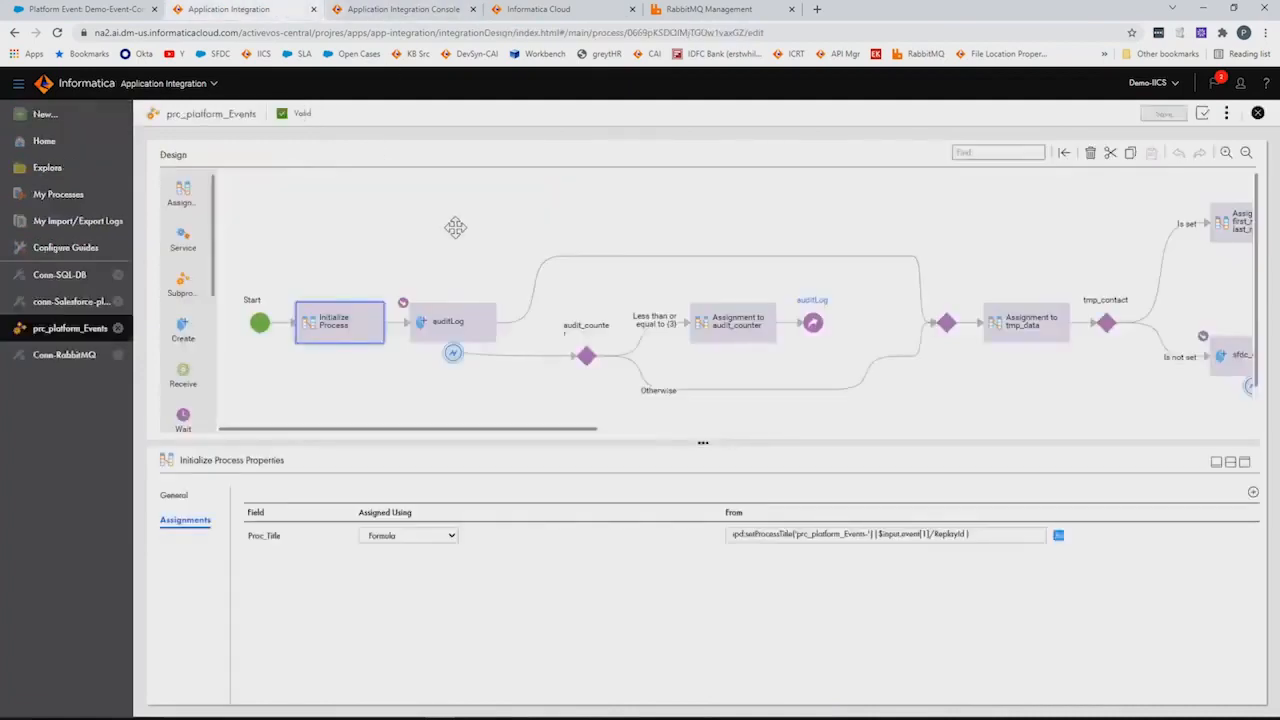
drag(466, 246, 423, 183)
click(411, 286)
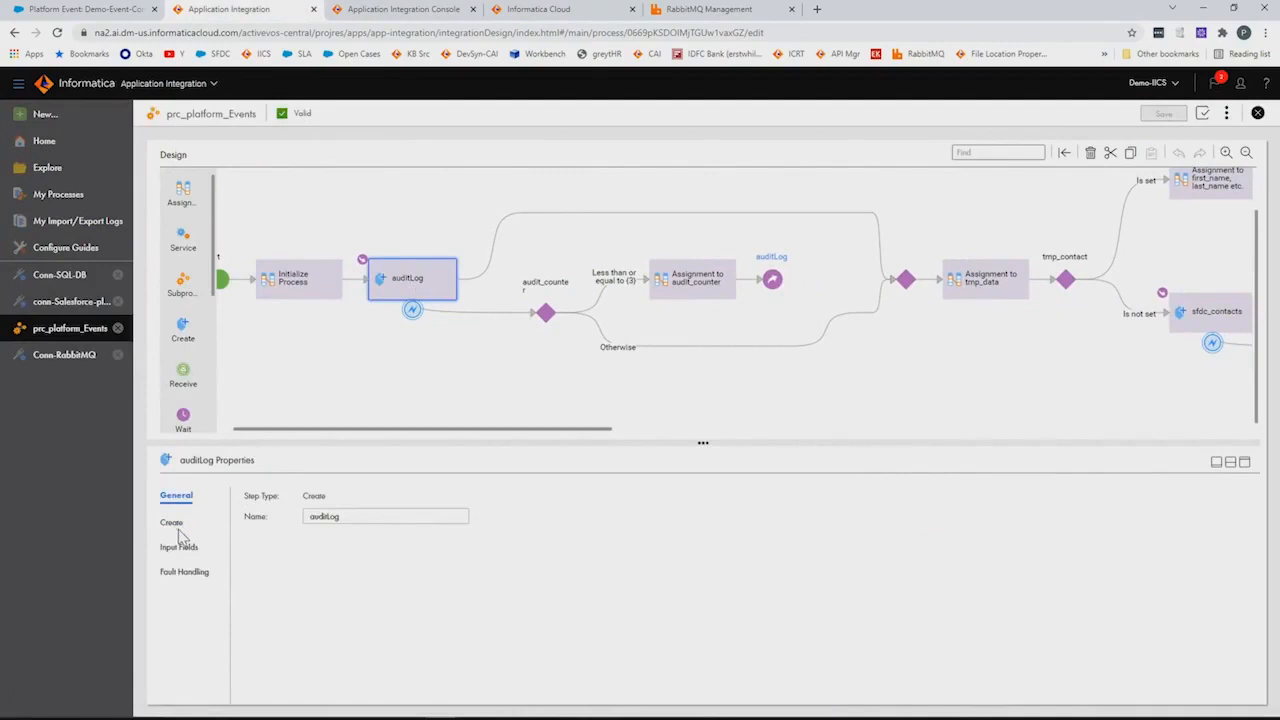
Review the auditLog step's Create settings in a temporarily enlarged properties panel
click(175, 522)
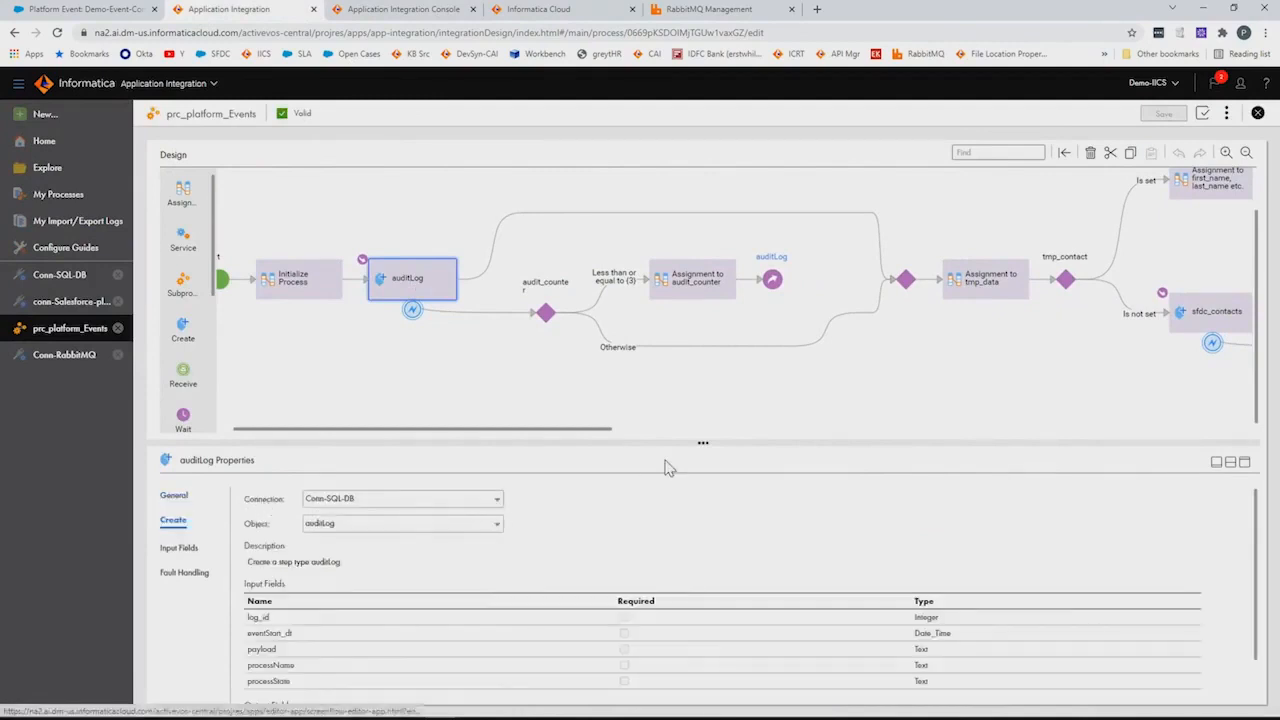
drag(672, 442, 664, 369)
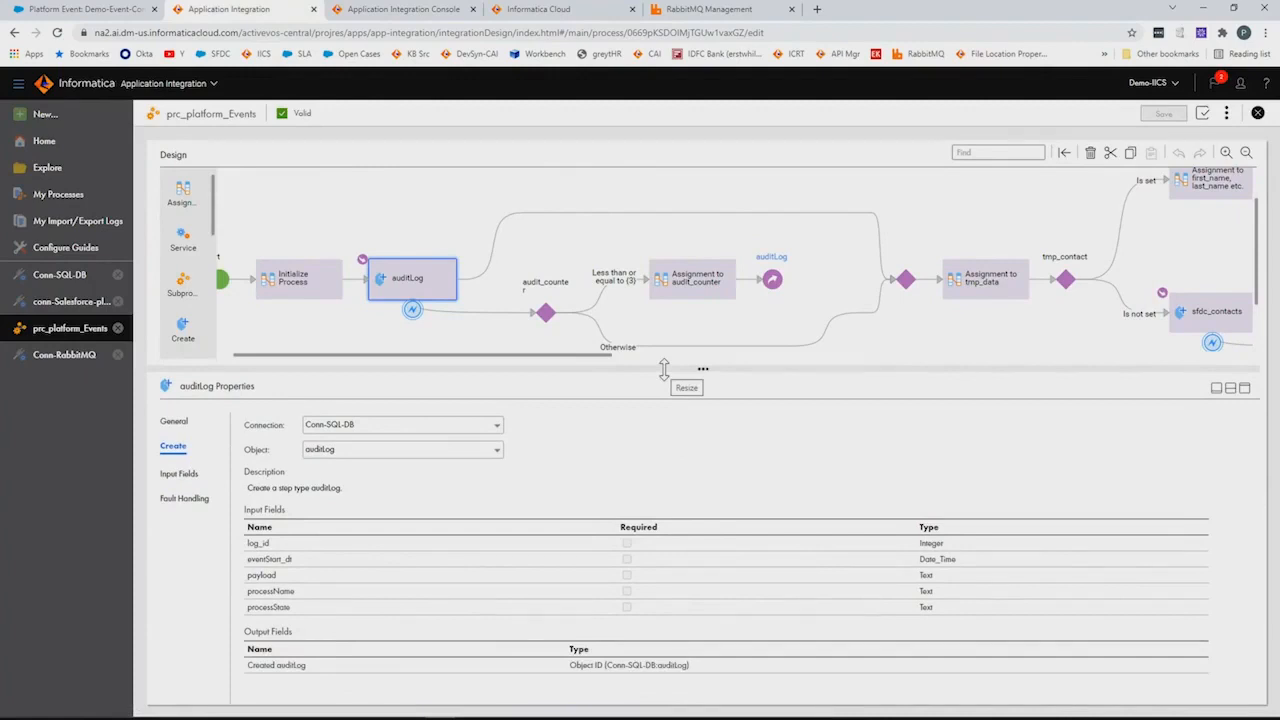
drag(664, 369, 571, 416)
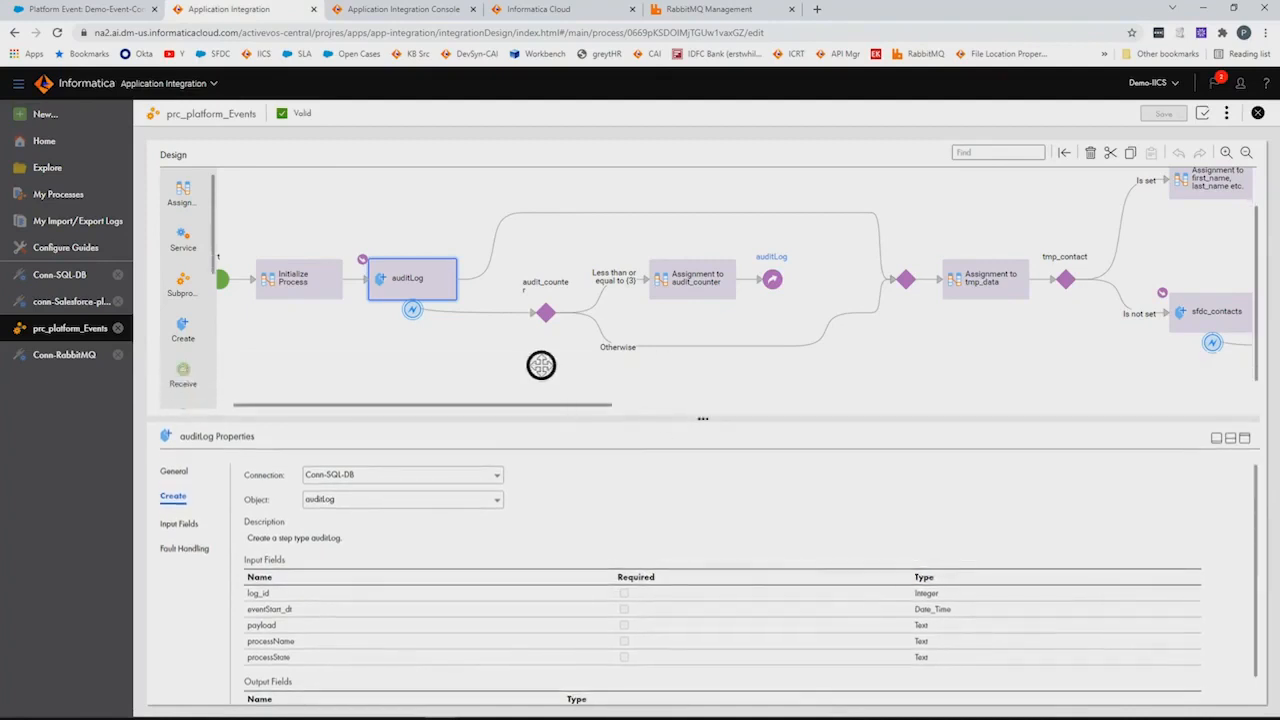
drag(541, 365, 458, 366)
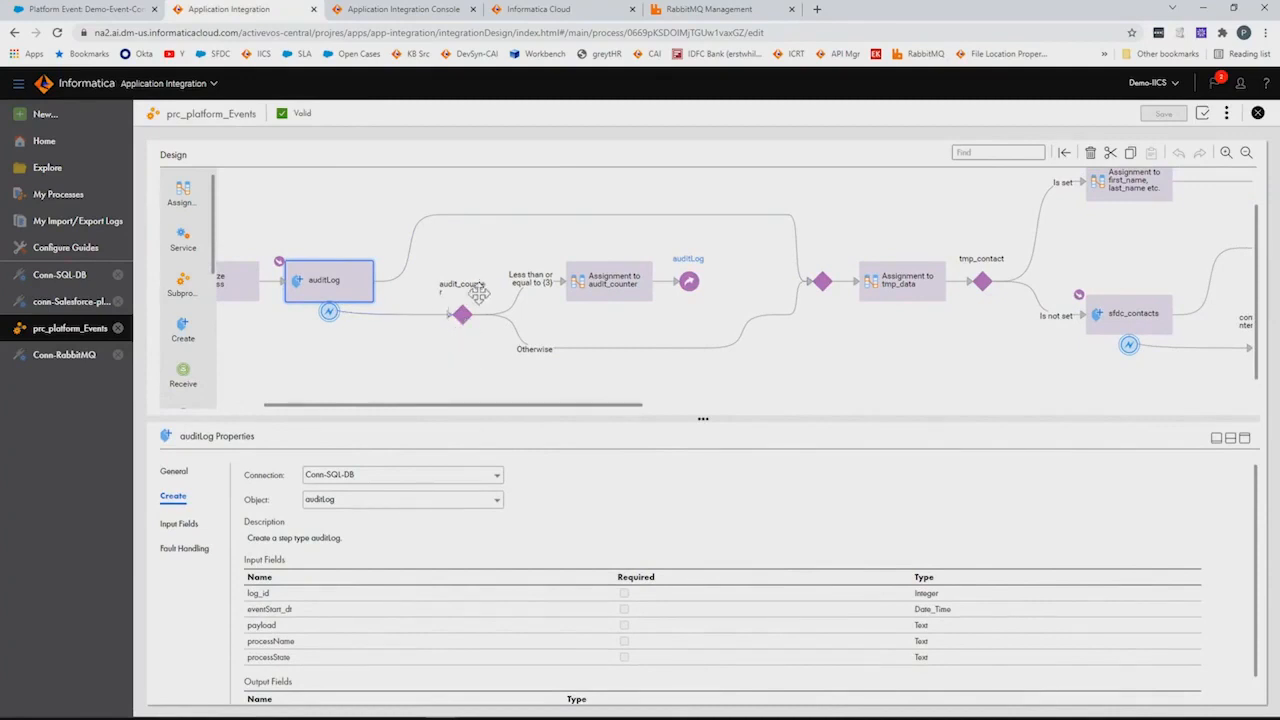
Inspect the audit_counter ≤3 decision and the assignment setting audit_counter to $temp.audit_counter + 1
click(464, 318)
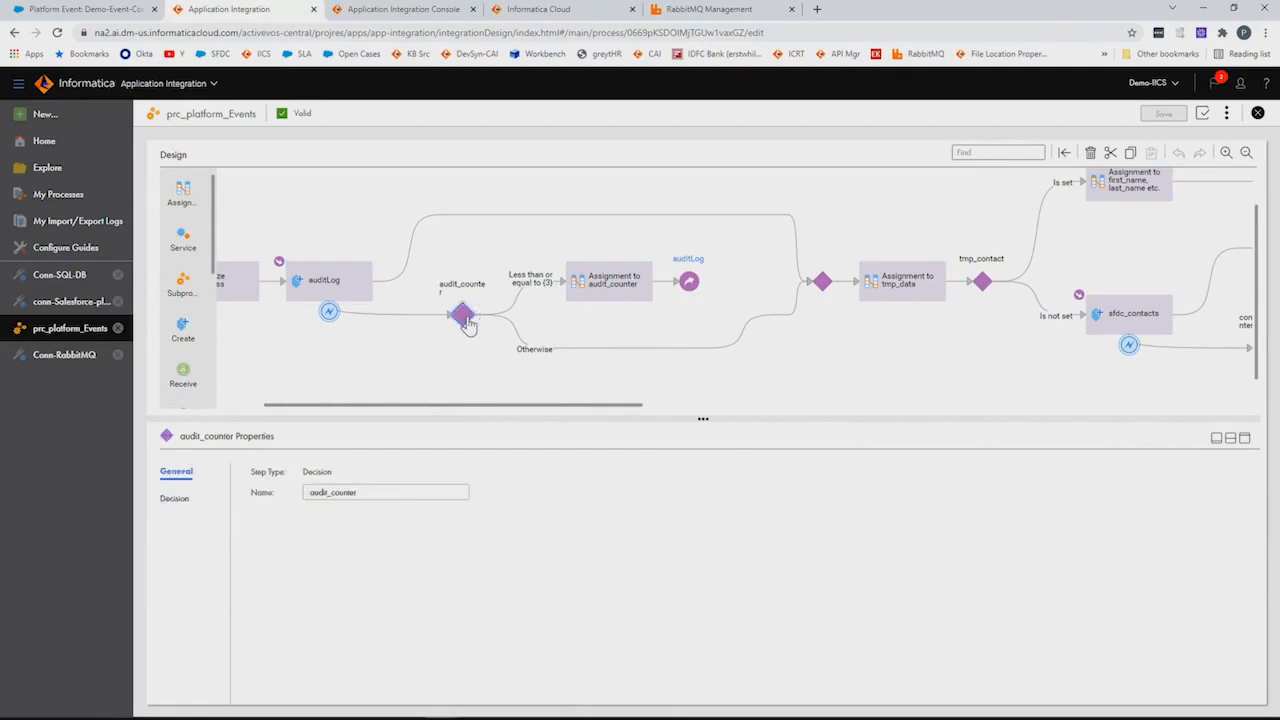
click(178, 499)
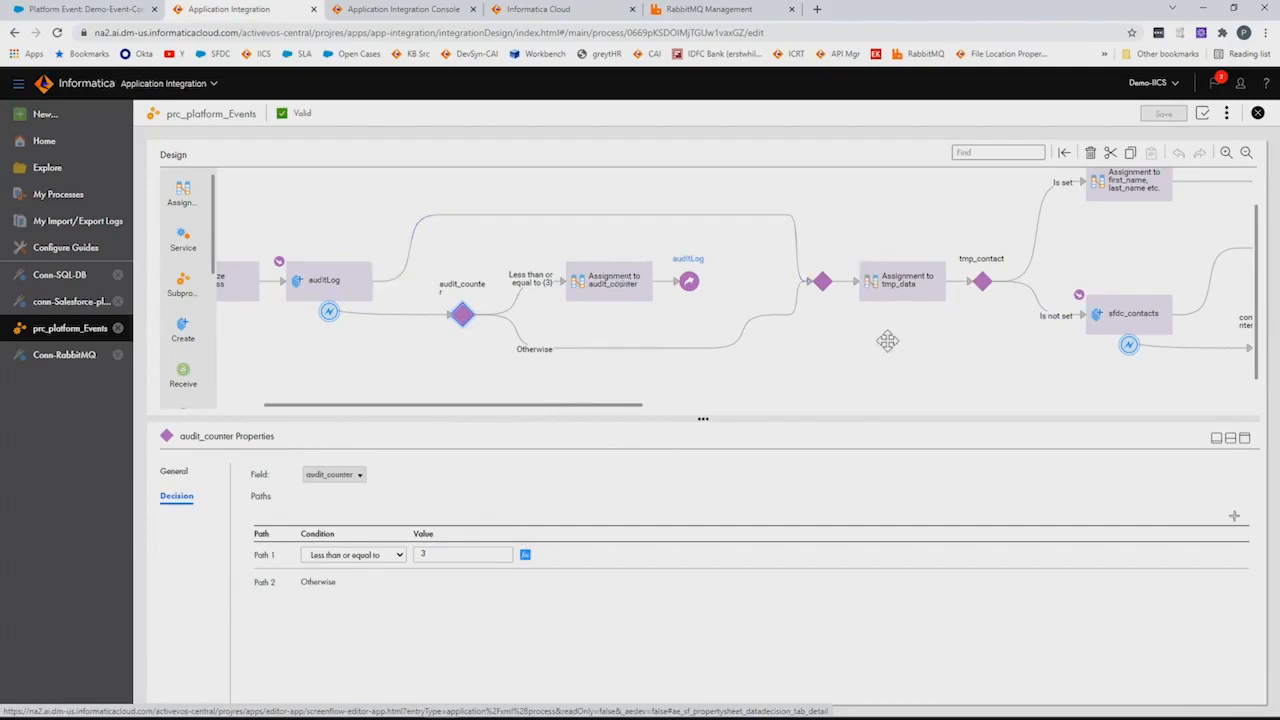
click(622, 280)
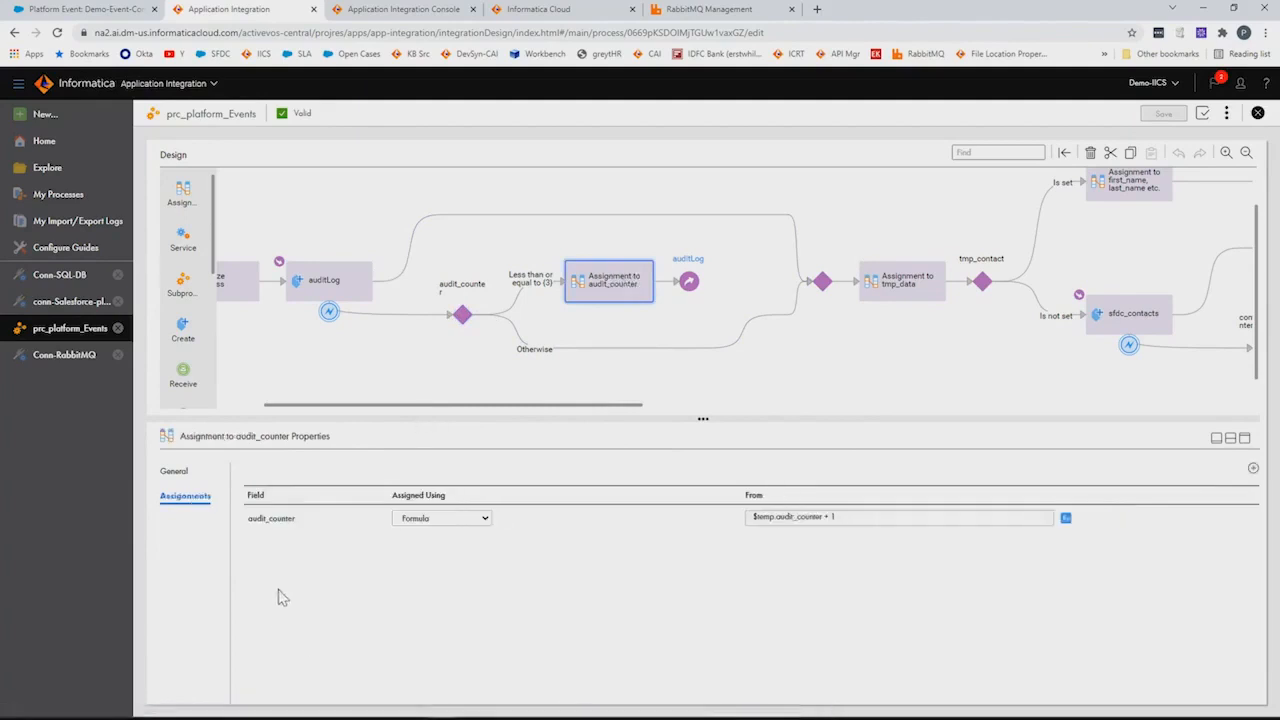
drag(847, 377, 646, 370)
drag(783, 357, 518, 353)
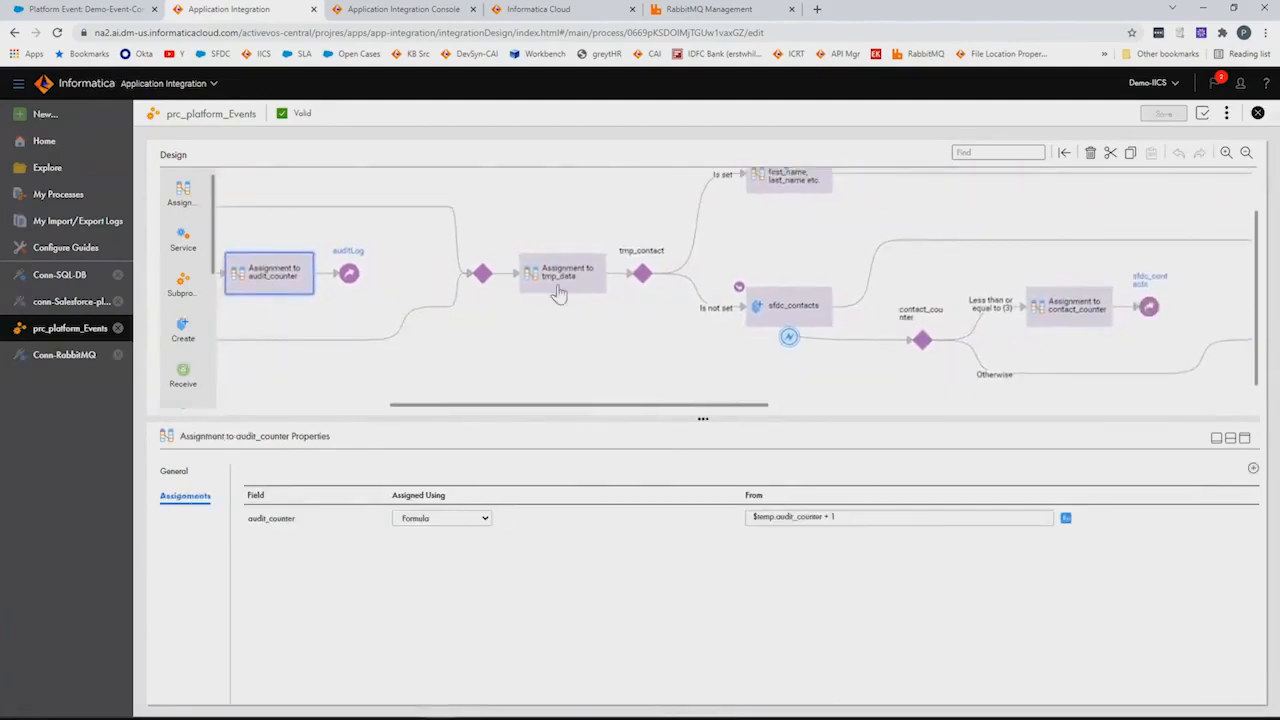
Inspect the Assignment to tmp_data query, first_name/last_name assignment and contact_counter decision
click(557, 293)
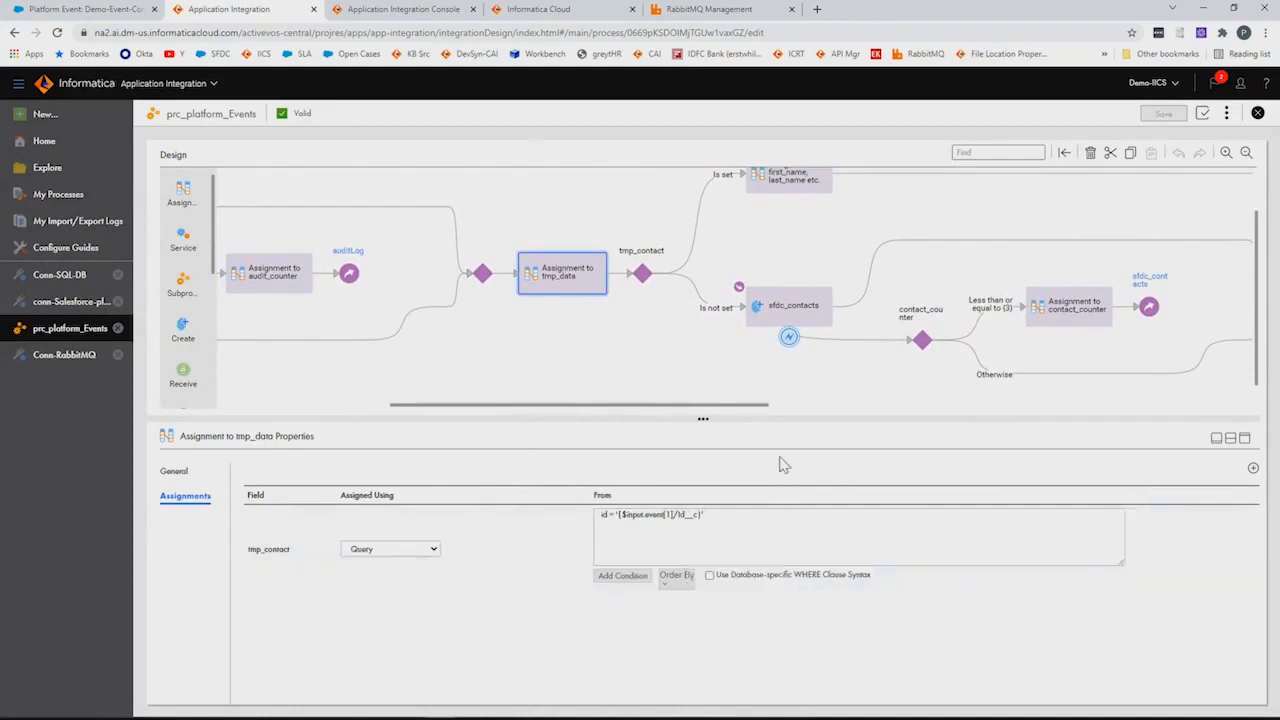
drag(726, 380, 595, 372)
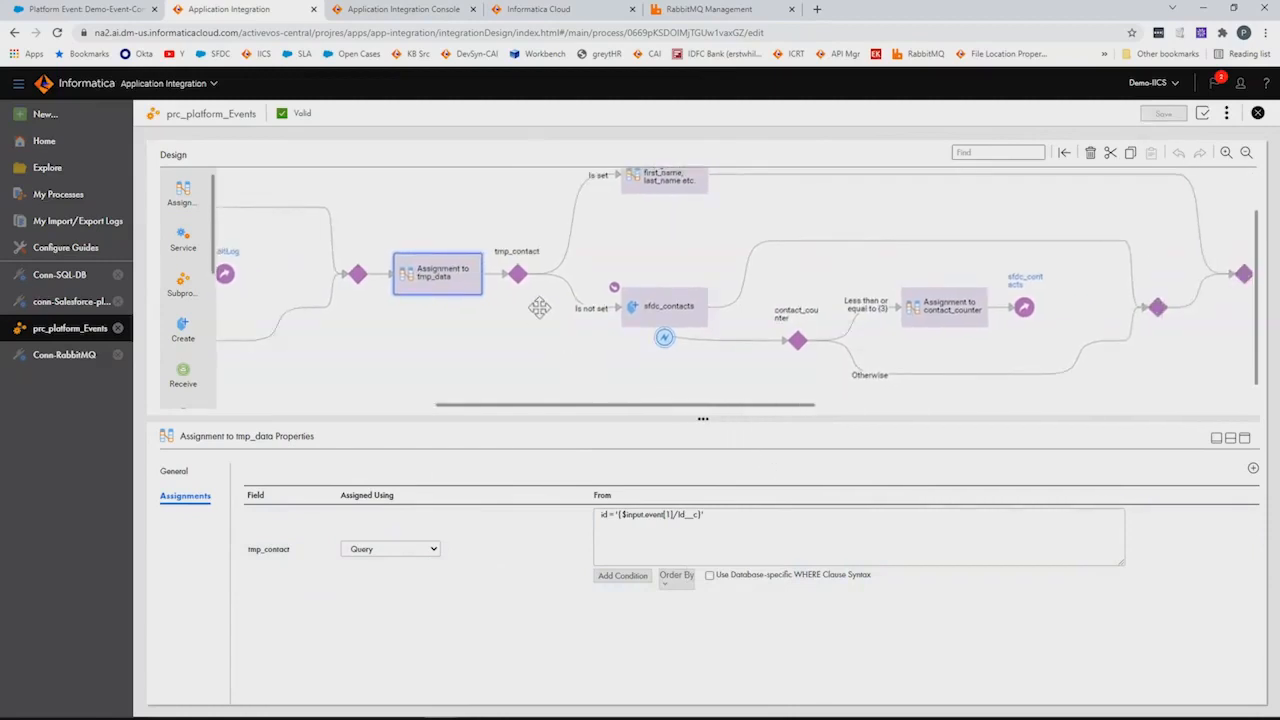
click(671, 180)
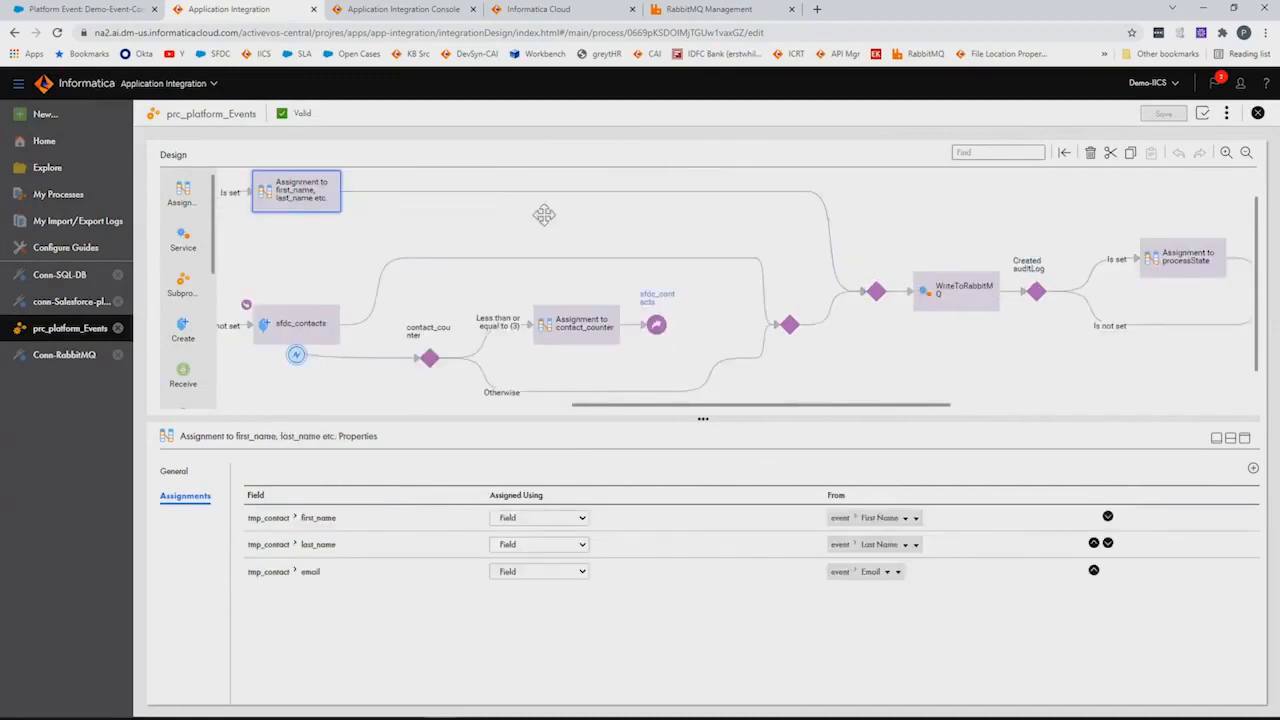
drag(503, 214, 757, 194)
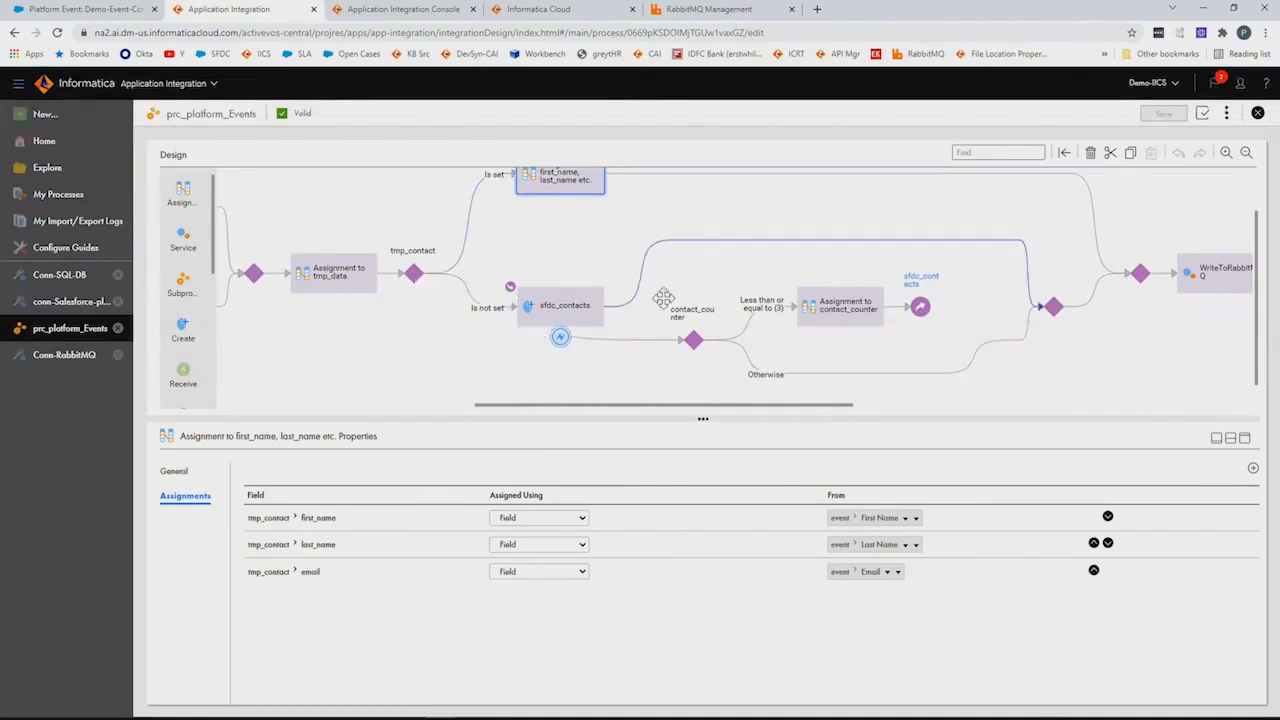
drag(710, 295, 562, 264)
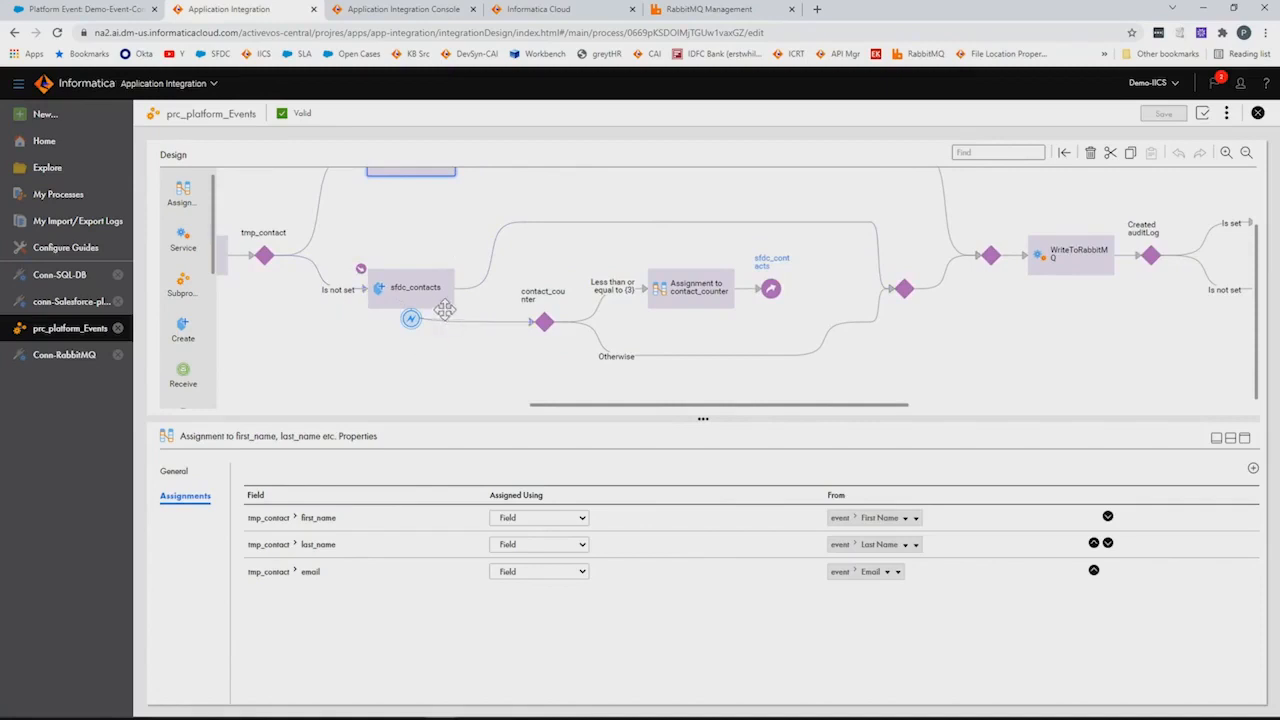
click(543, 322)
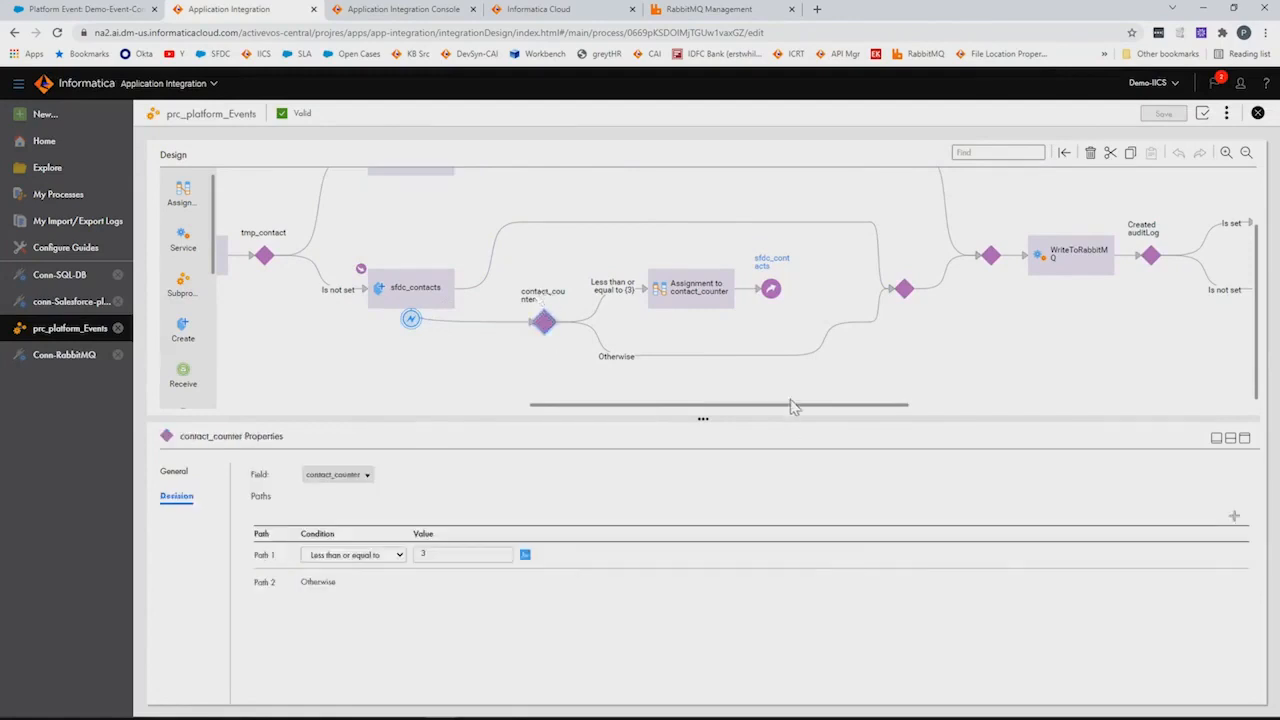
Review the process's temp fields, with both counters starting at 1
drag(364, 360, 453, 363)
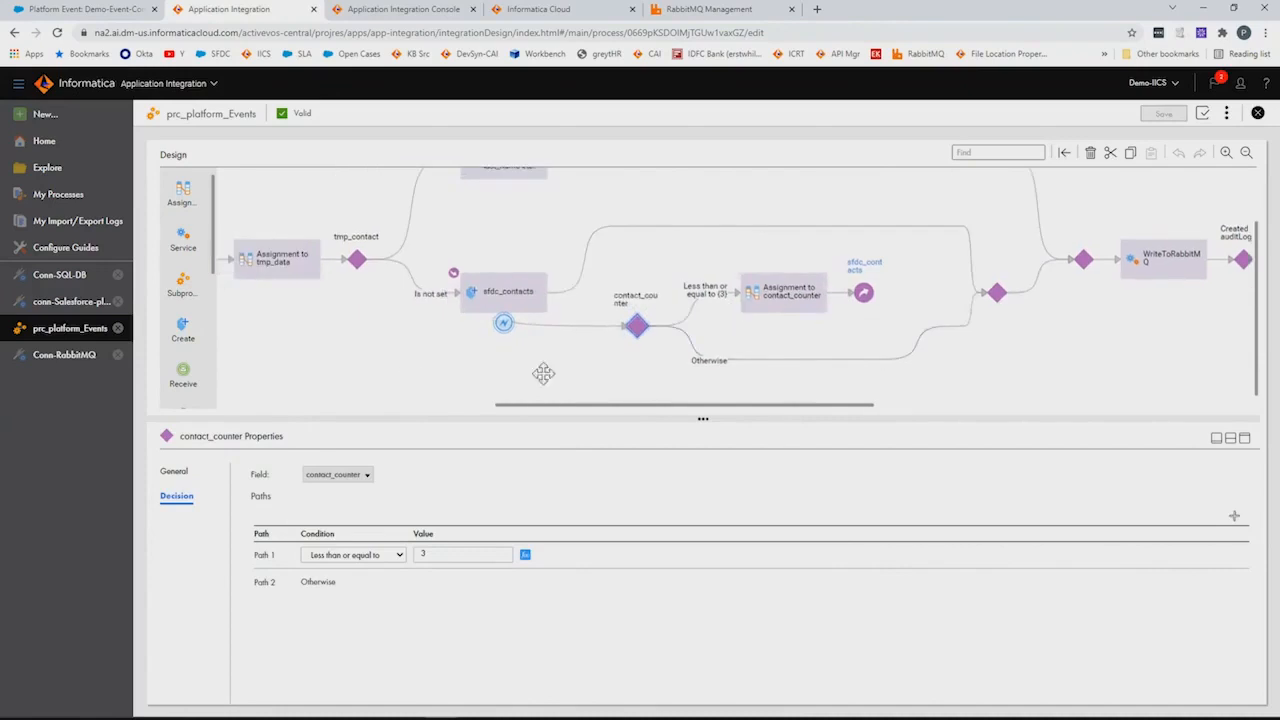
drag(298, 368, 820, 368)
drag(403, 360, 814, 360)
click(259, 256)
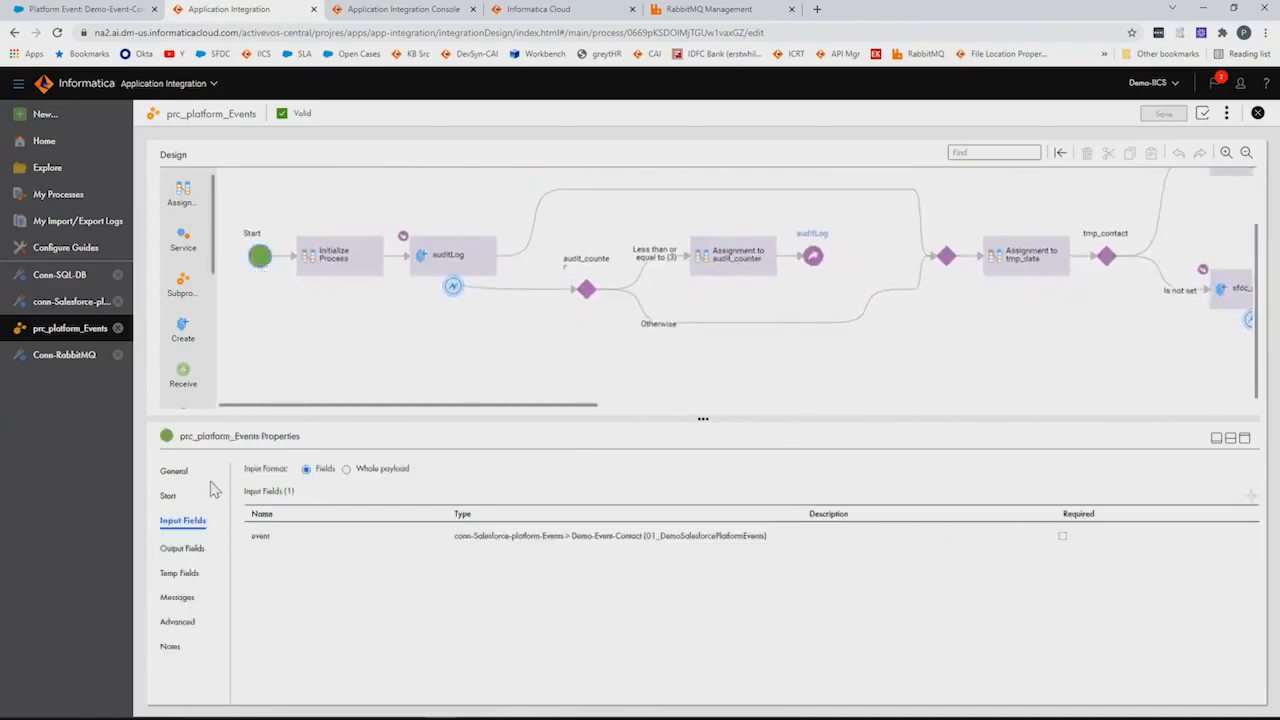
click(181, 573)
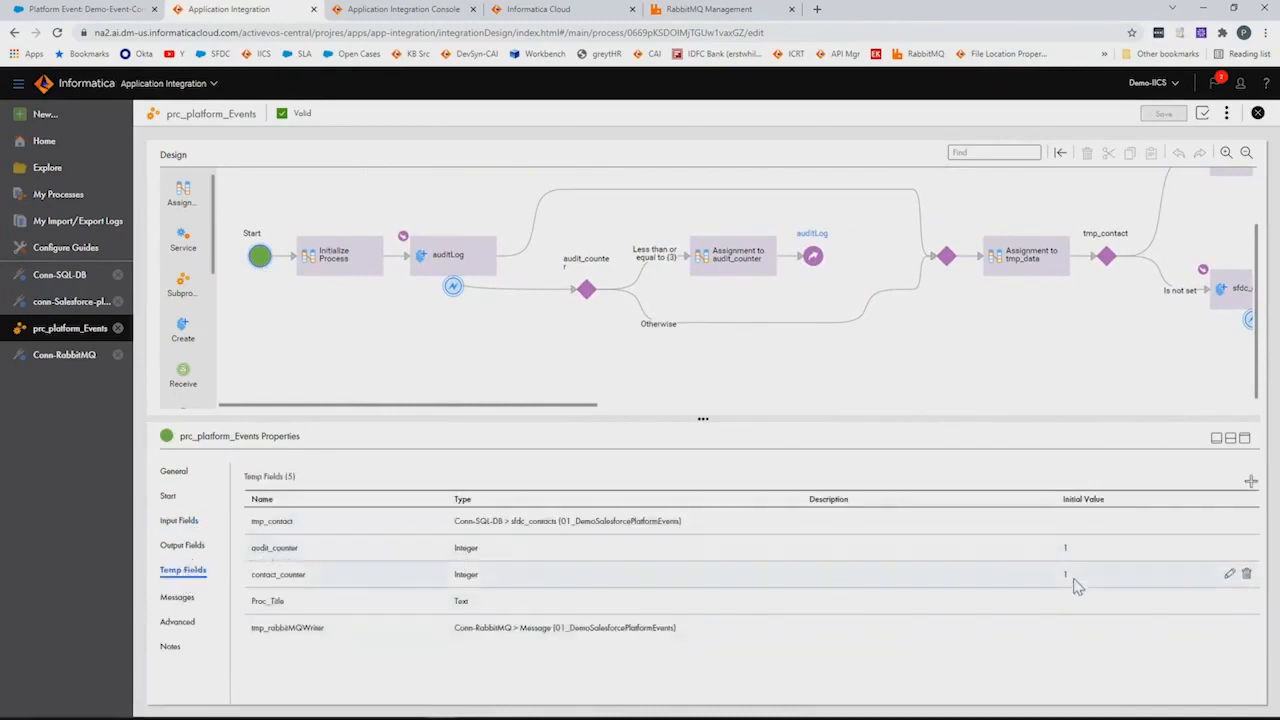
Bring the WriteToRabbitMQ service step into view and show its properties
drag(1067, 347, 651, 394)
drag(864, 288, 620, 295)
drag(850, 250, 556, 244)
drag(663, 251, 534, 235)
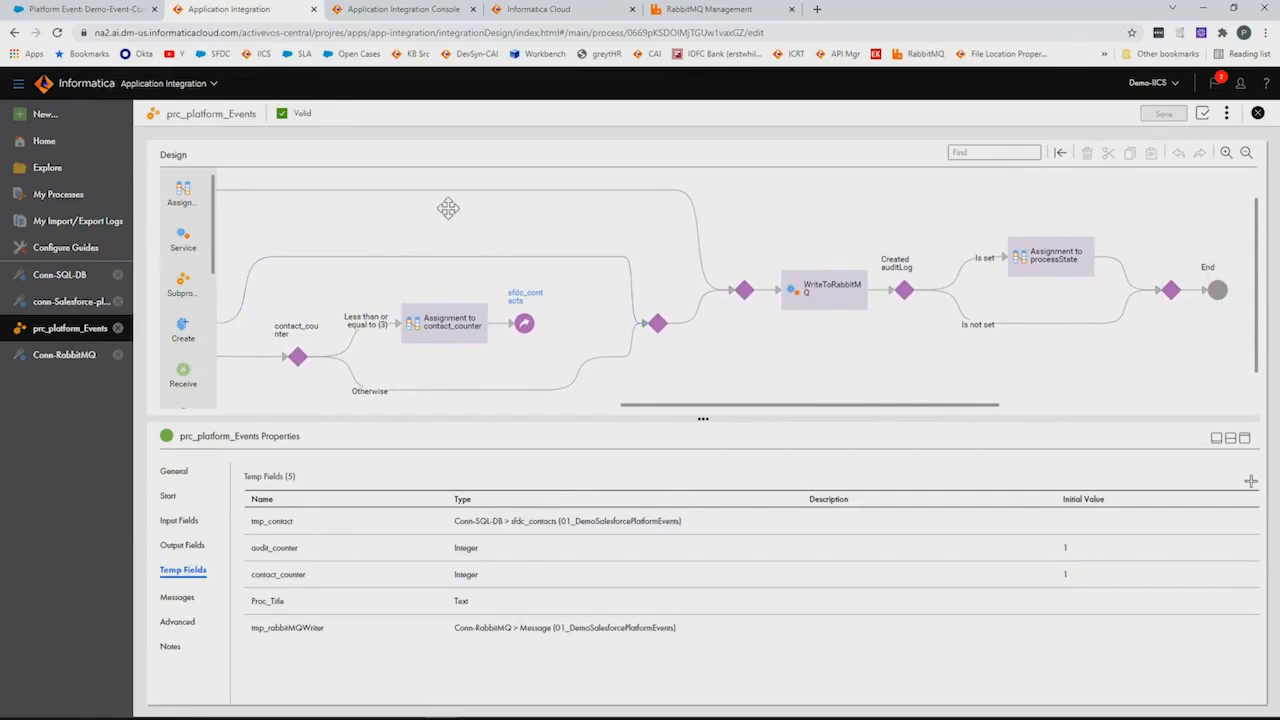
drag(831, 362, 665, 313)
click(666, 305)
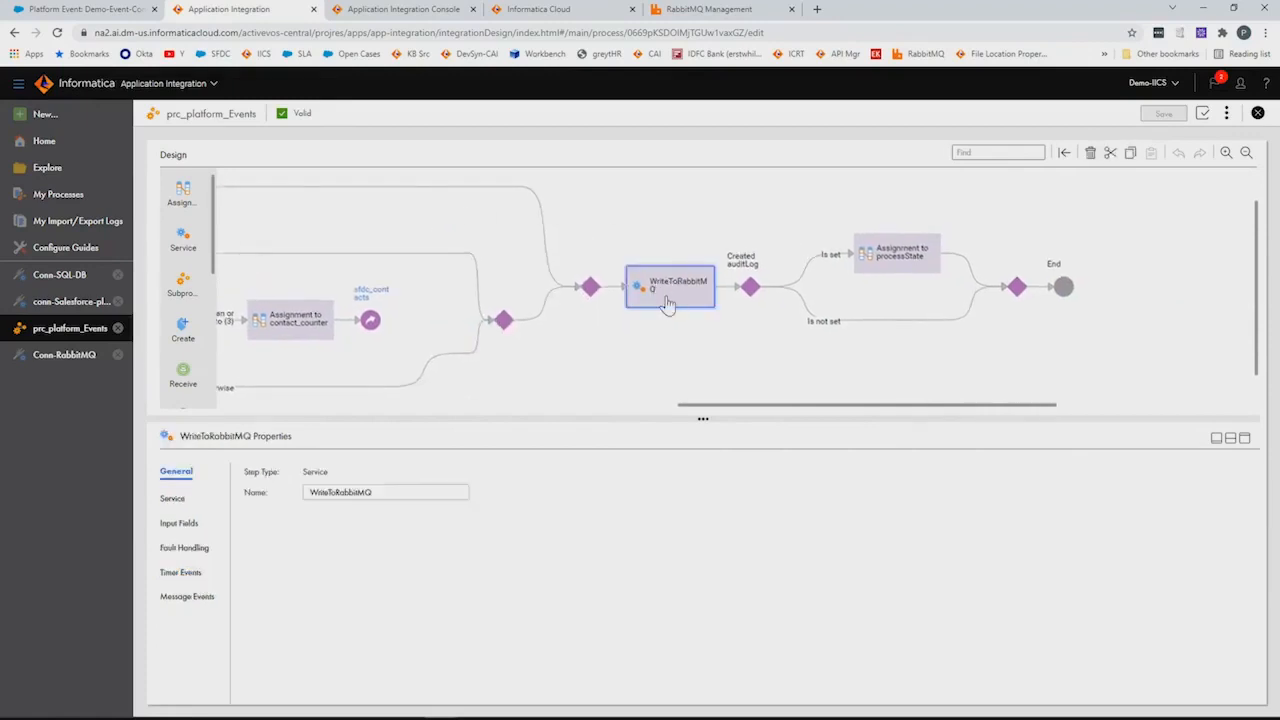
Check WriteToRabbitMQ's connection, action and message expression without changing it
click(174, 497)
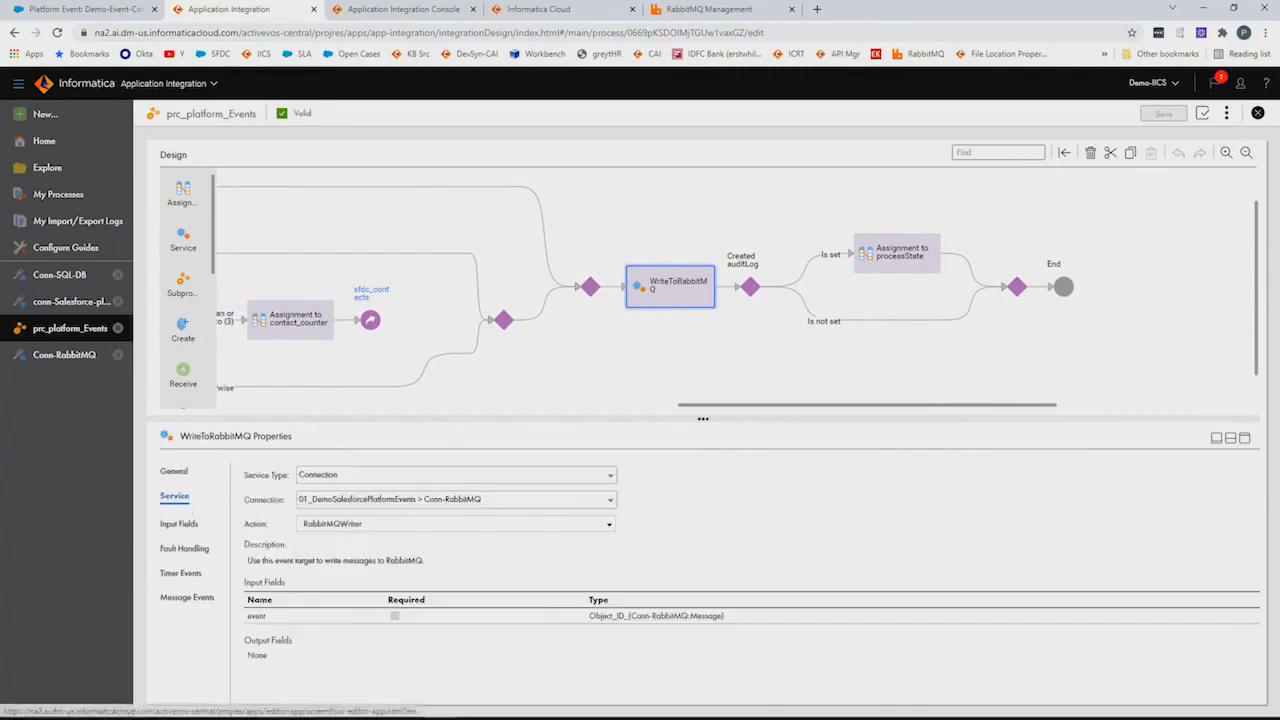
click(182, 526)
drag(686, 418, 703, 306)
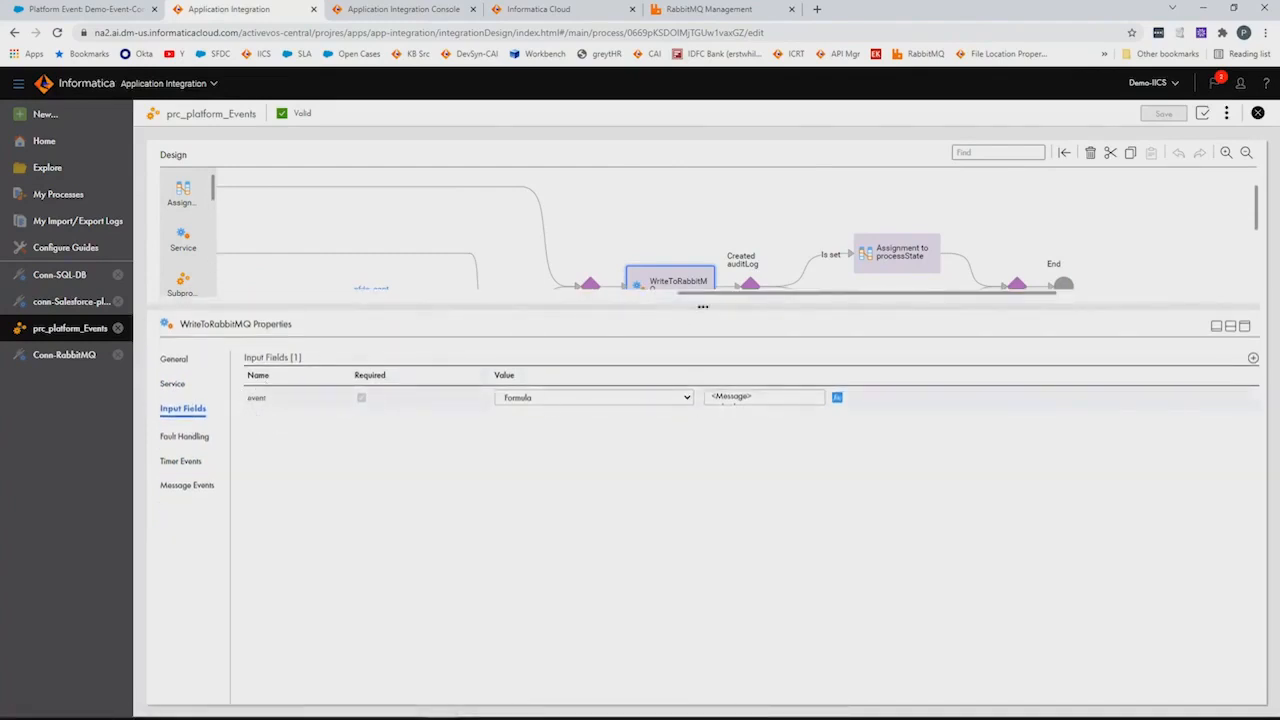
click(837, 397)
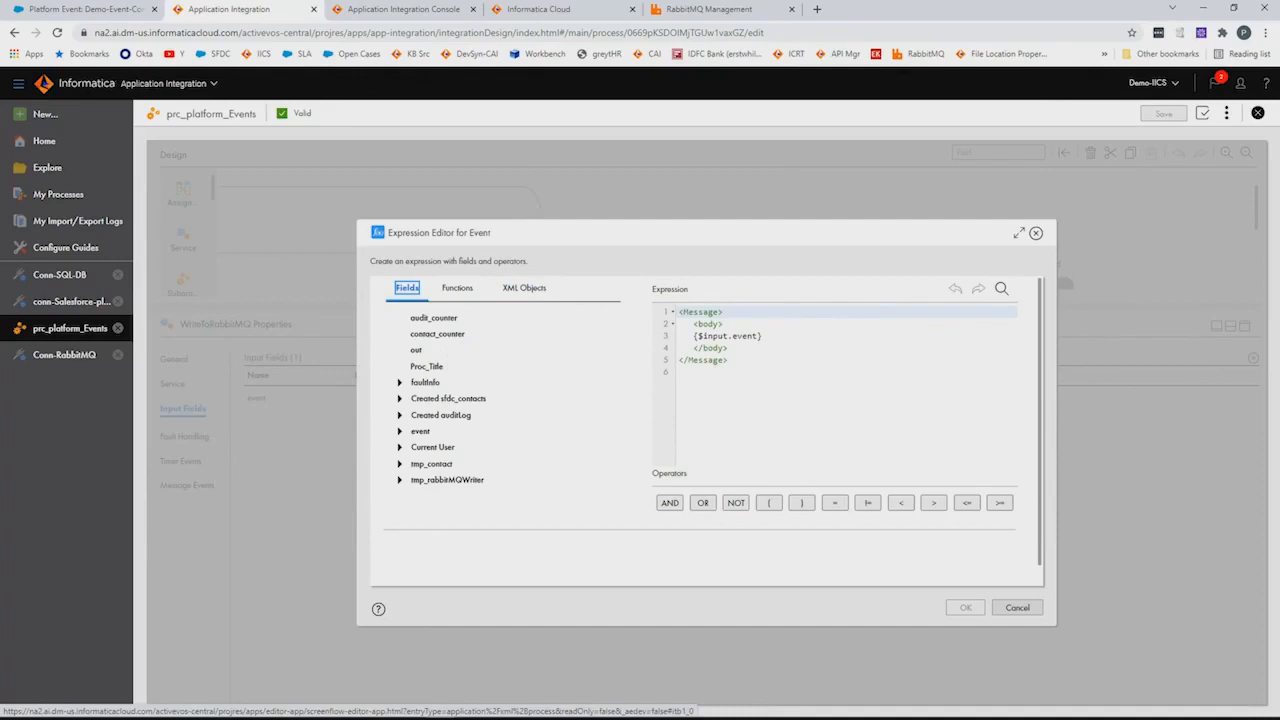
click(1020, 607)
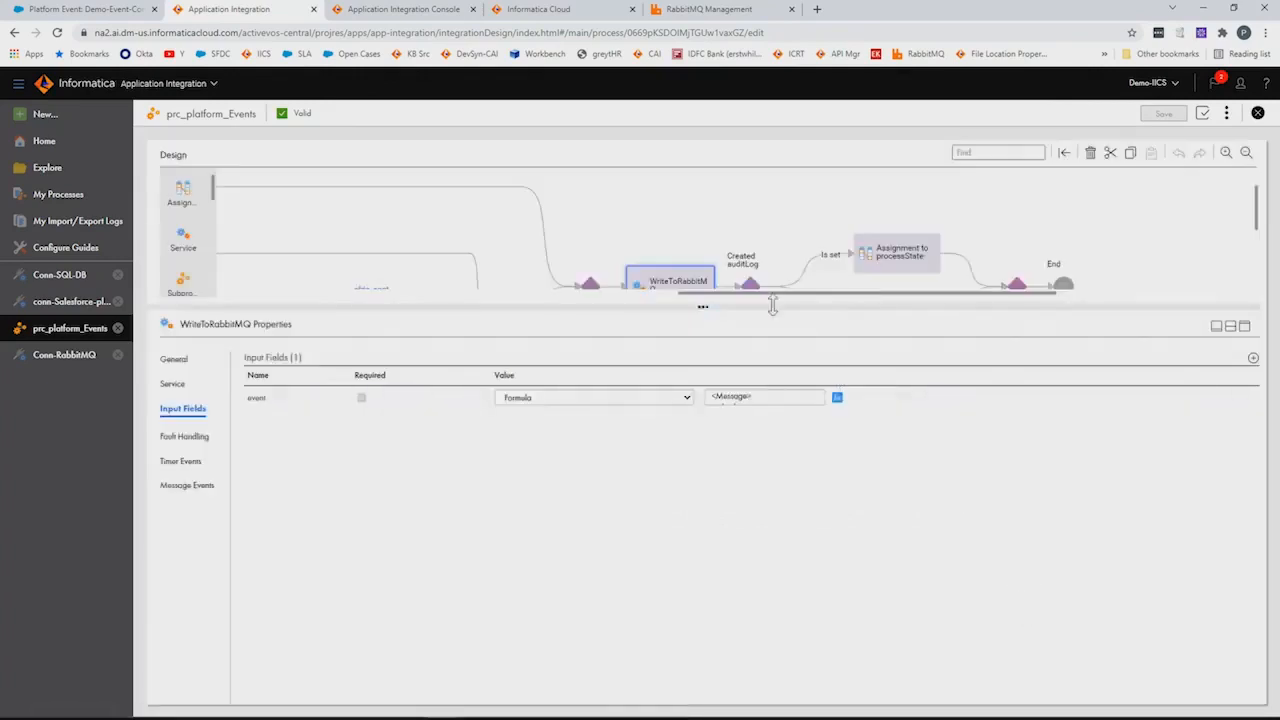
drag(785, 308, 771, 434)
drag(864, 384, 677, 377)
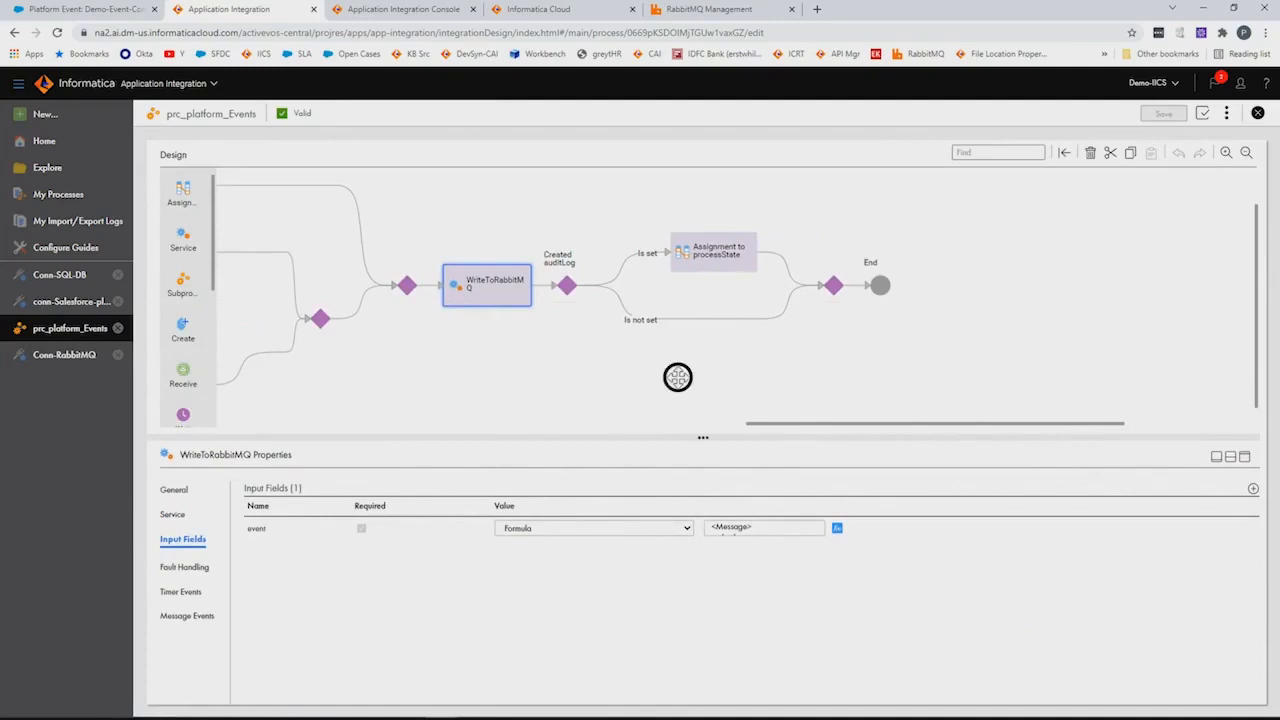
Inspect the Created auditLog decision and the processState assignment to Completed, then return to Start
click(567, 290)
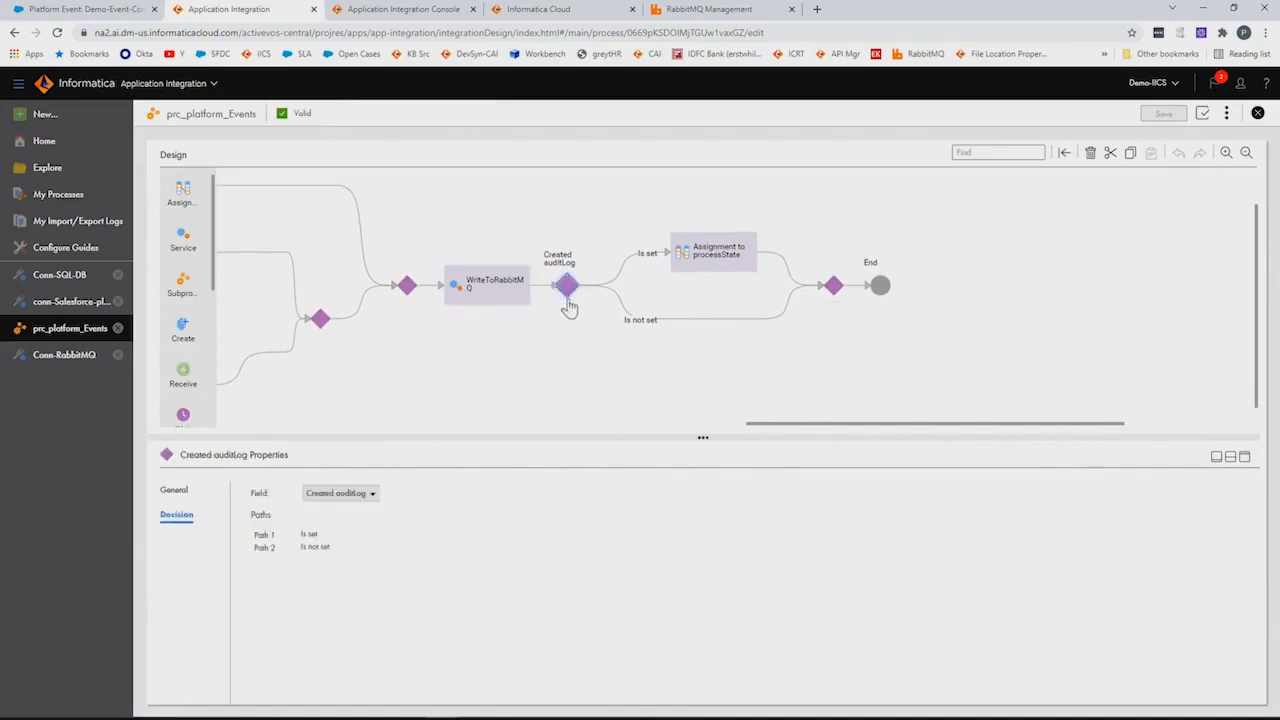
click(713, 252)
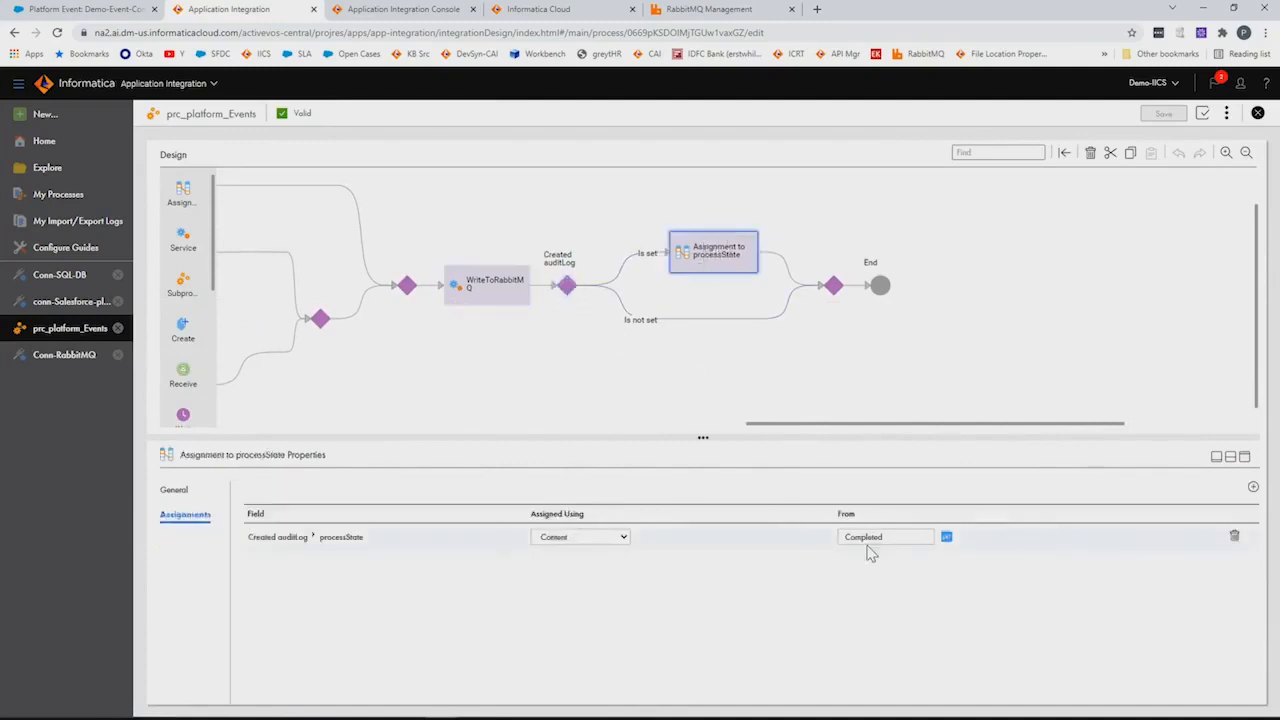
drag(656, 373, 872, 375)
drag(639, 352, 896, 343)
drag(458, 296, 765, 300)
drag(373, 337, 654, 348)
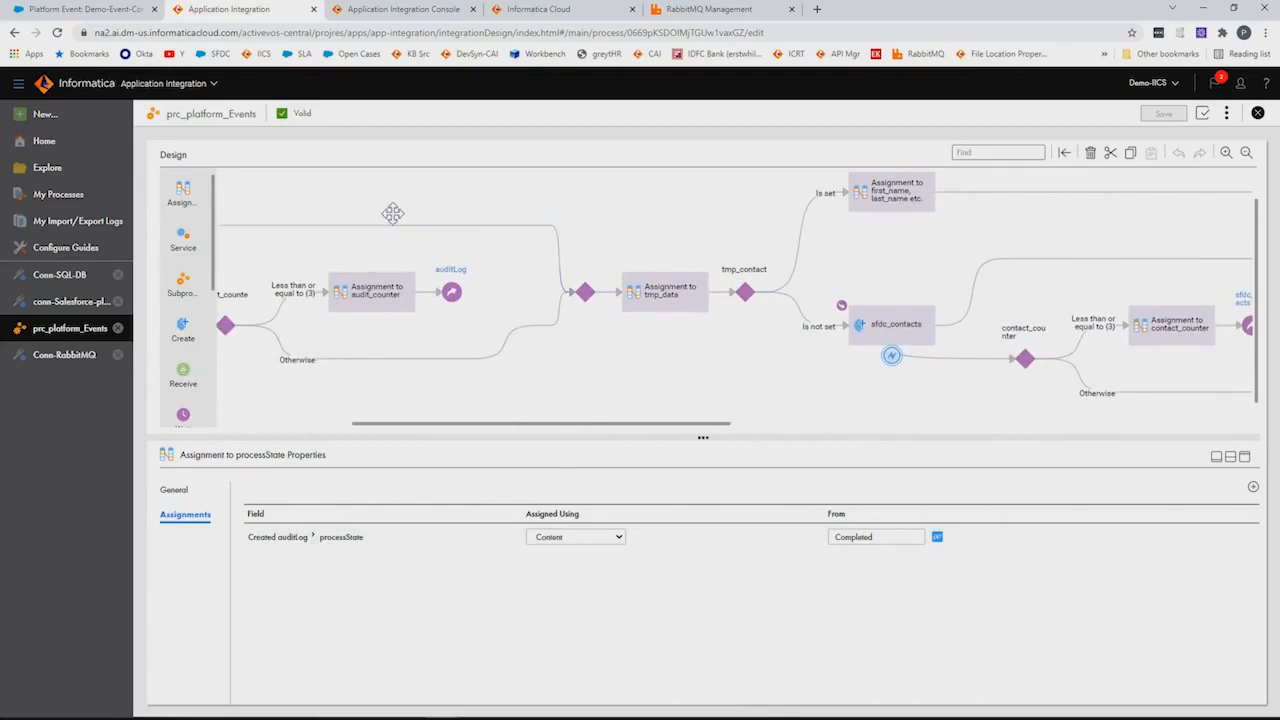
drag(380, 206, 680, 200)
drag(383, 201, 514, 201)
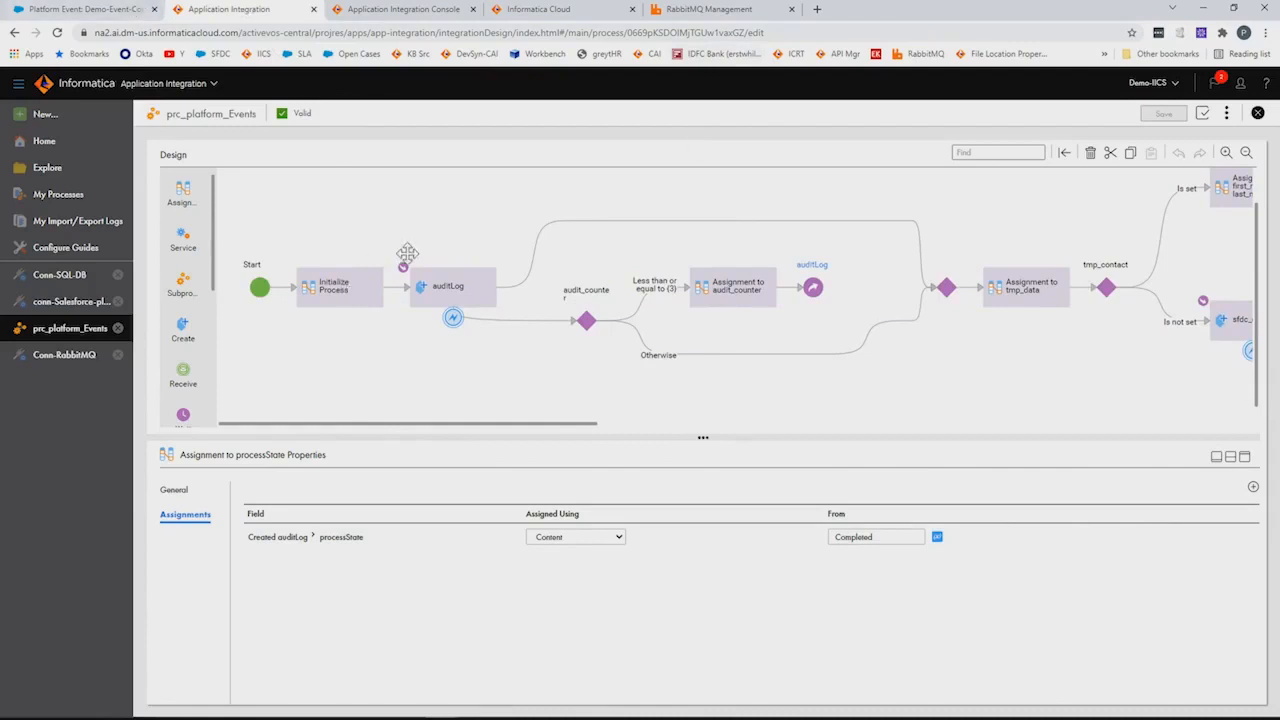
Show the Demo-Event-Contact platform event with its Email, First Name, Id and Last Name fields
click(110, 10)
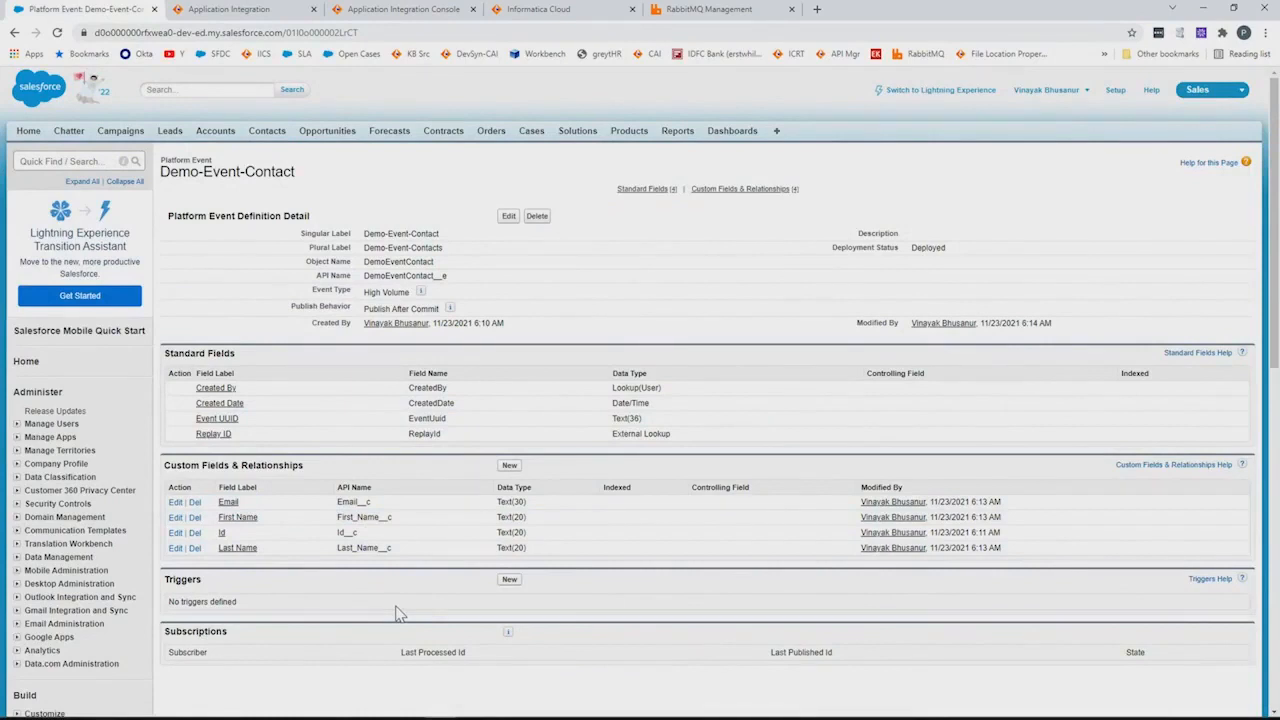
Search Setup's Quick Find for 'process buil' and open Process Builder from Workflow & Approvals
click(86, 163)
text(process)
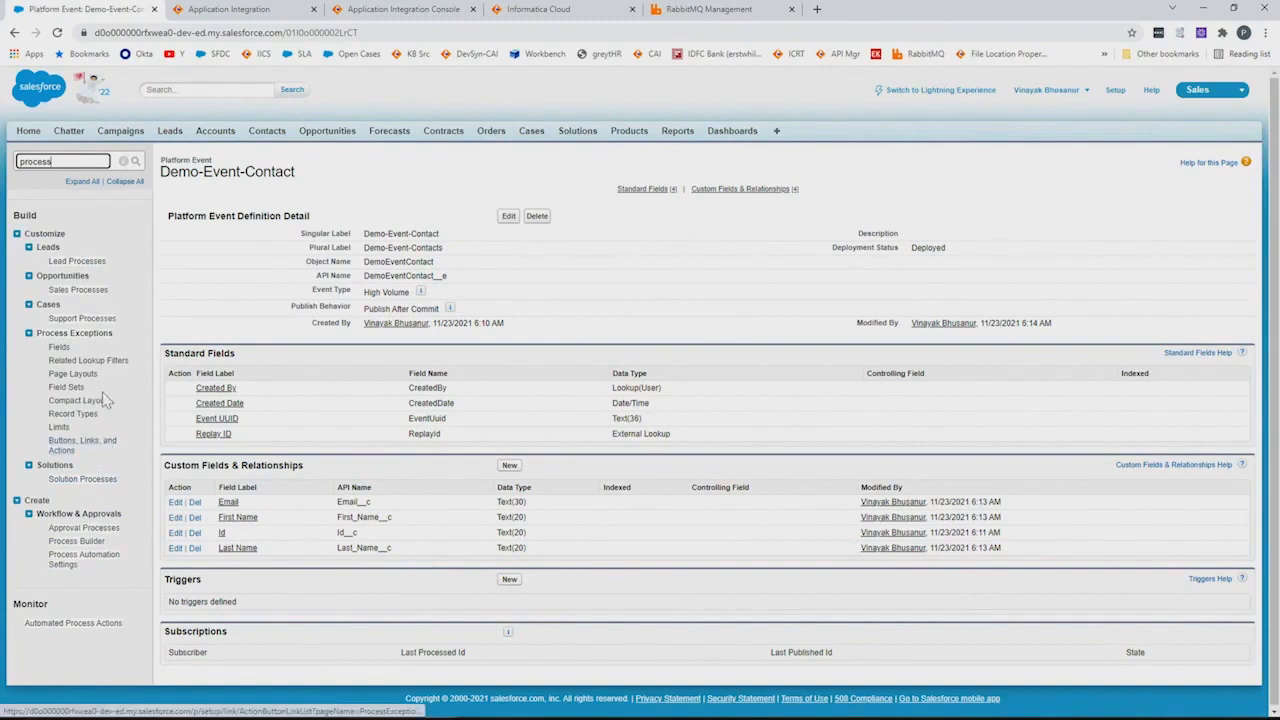
text(buil)
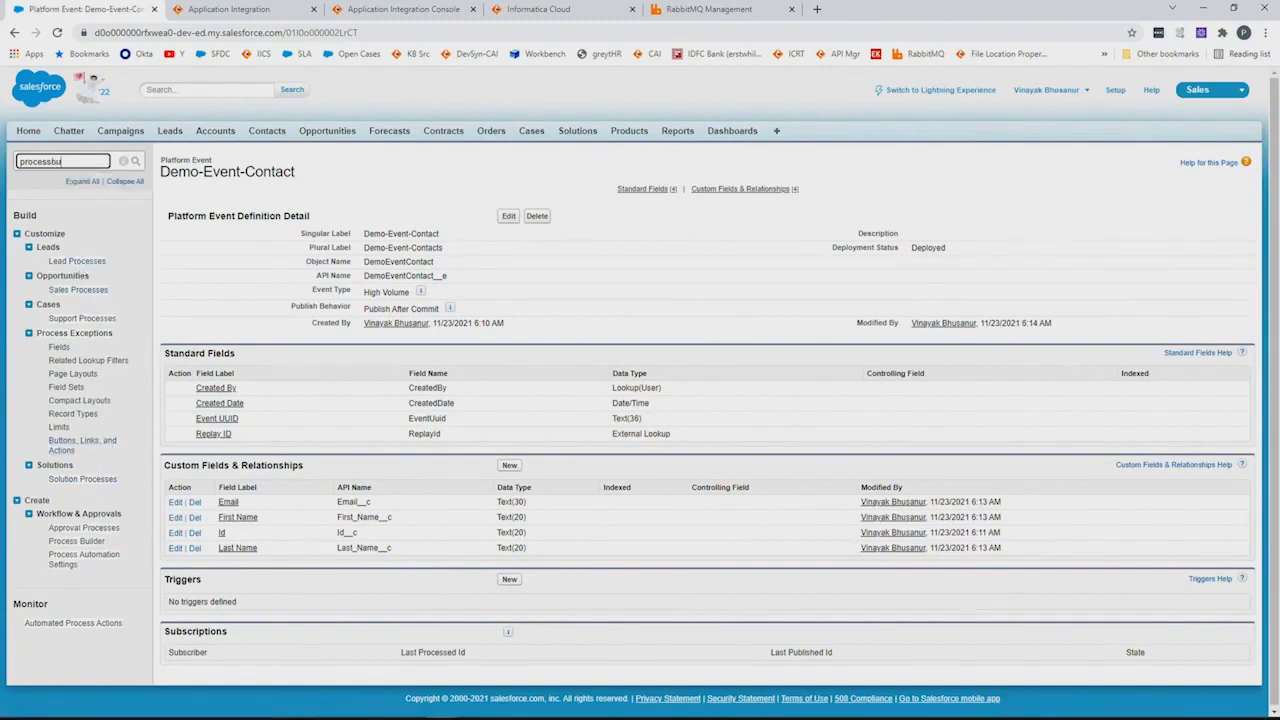
text( b)
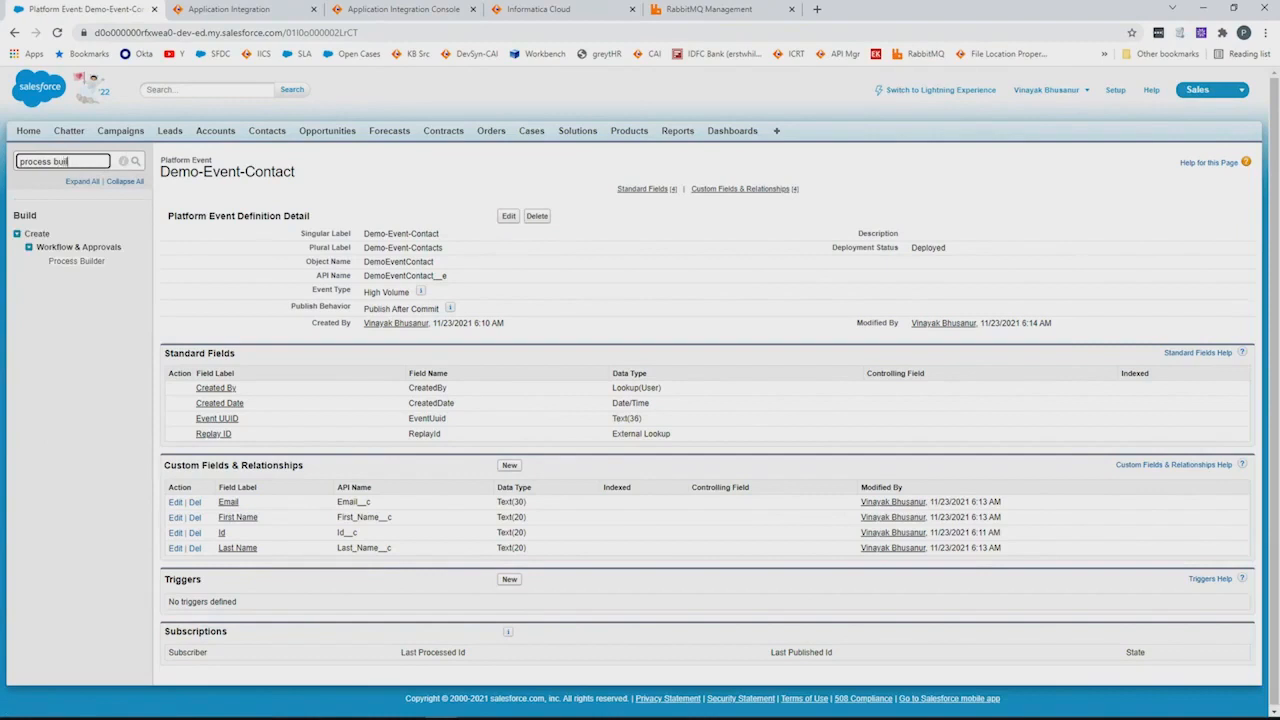
click(90, 263)
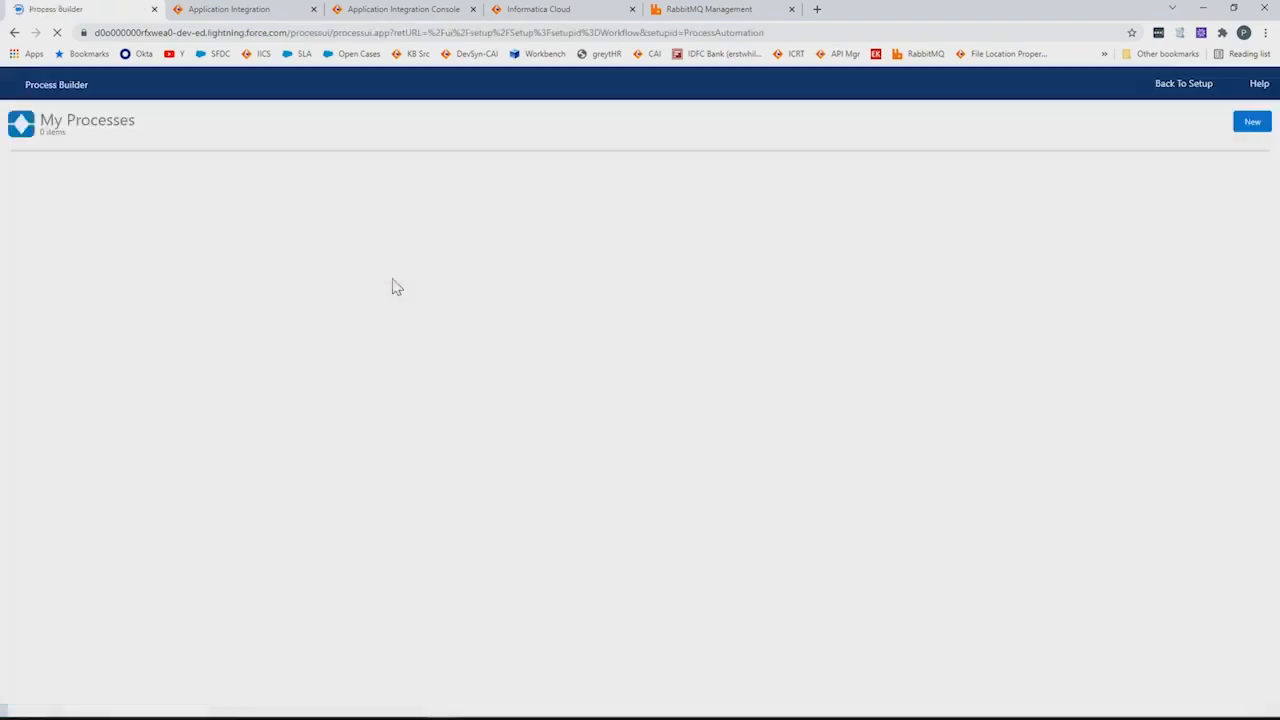
Open ContactEventFlow and review its Contact object, All Contacts criteria and Demo-Event-Contact action
click(98, 221)
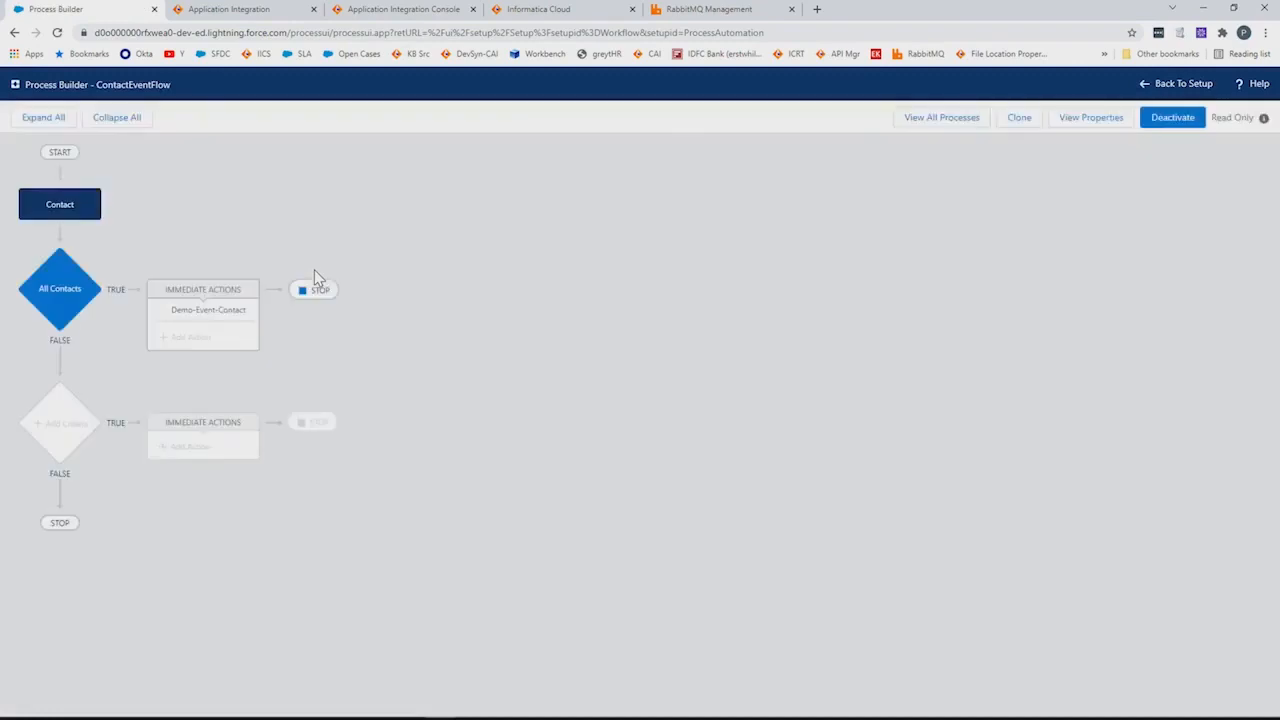
click(90, 207)
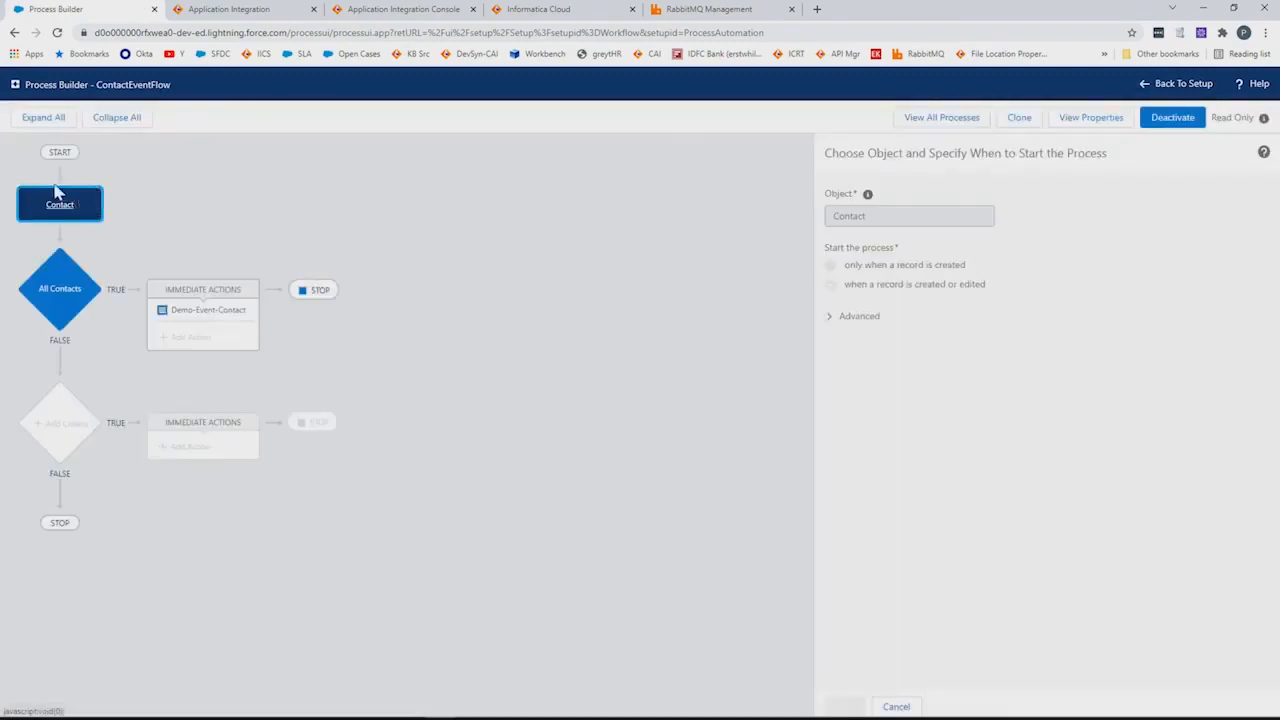
click(45, 285)
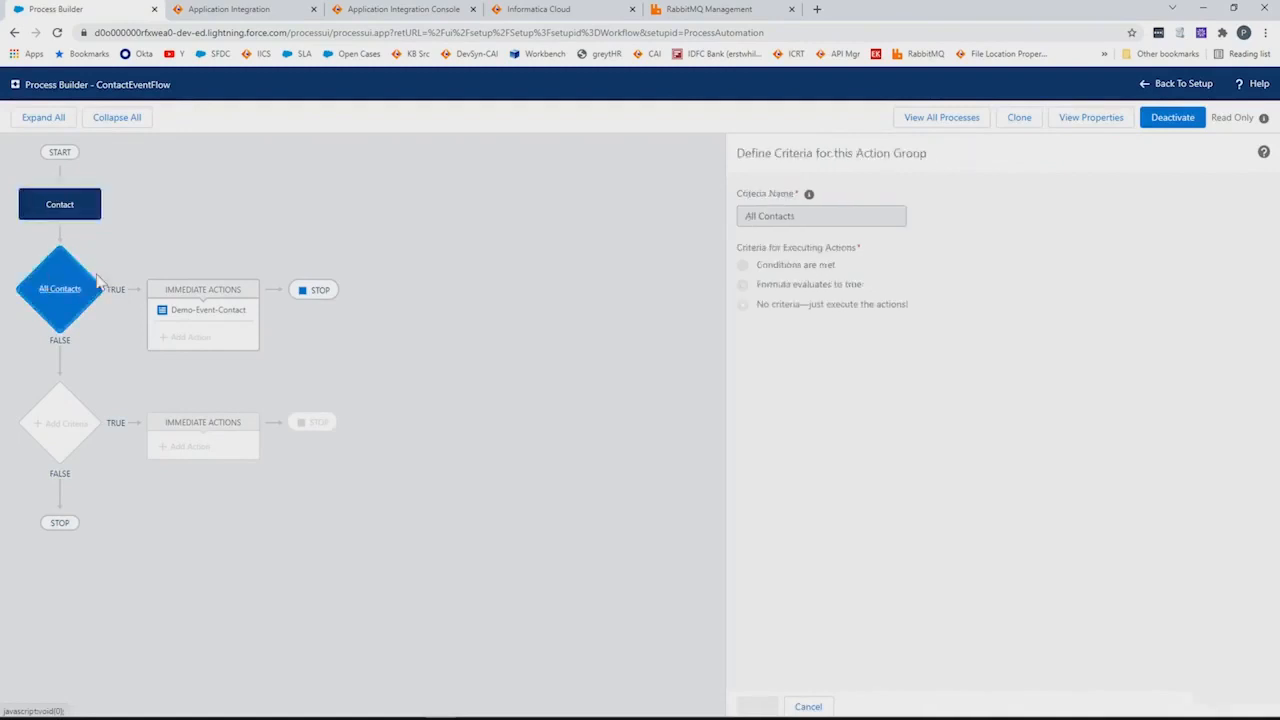
click(198, 311)
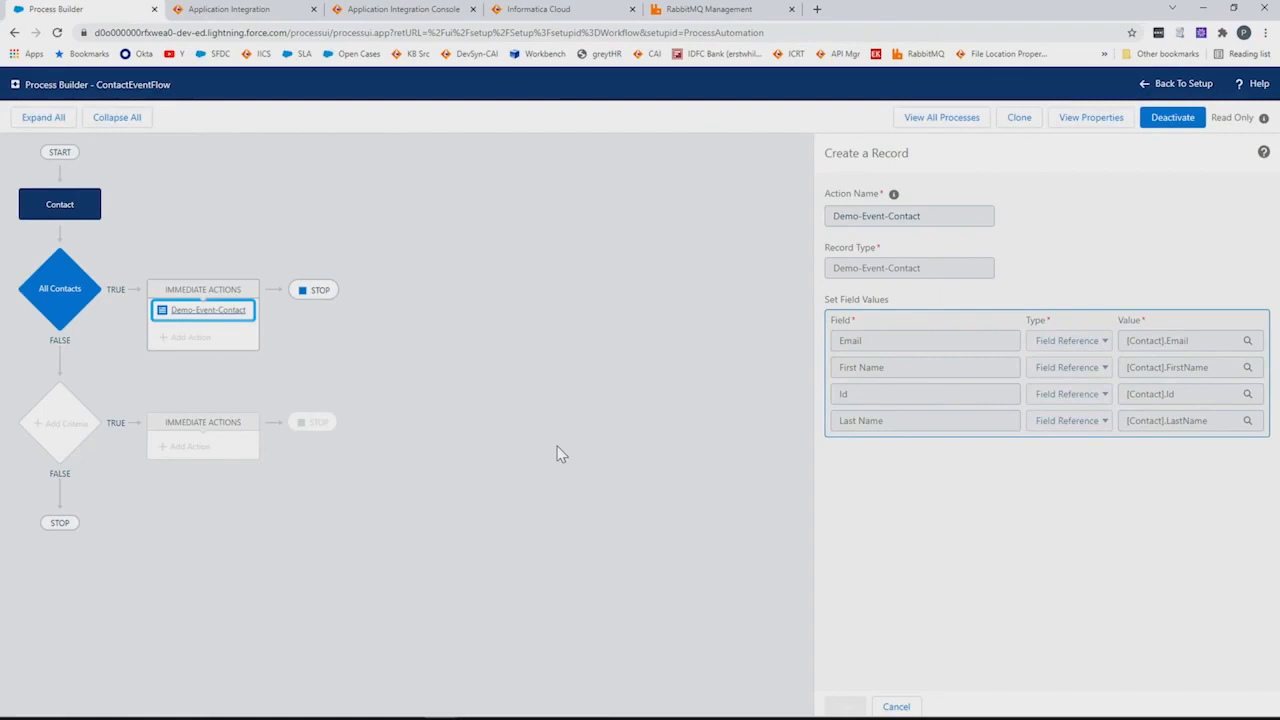
click(258, 8)
Open the contacts queue from RabbitMQ's queue list and confirm it is idle with 0 messages
click(702, 12)
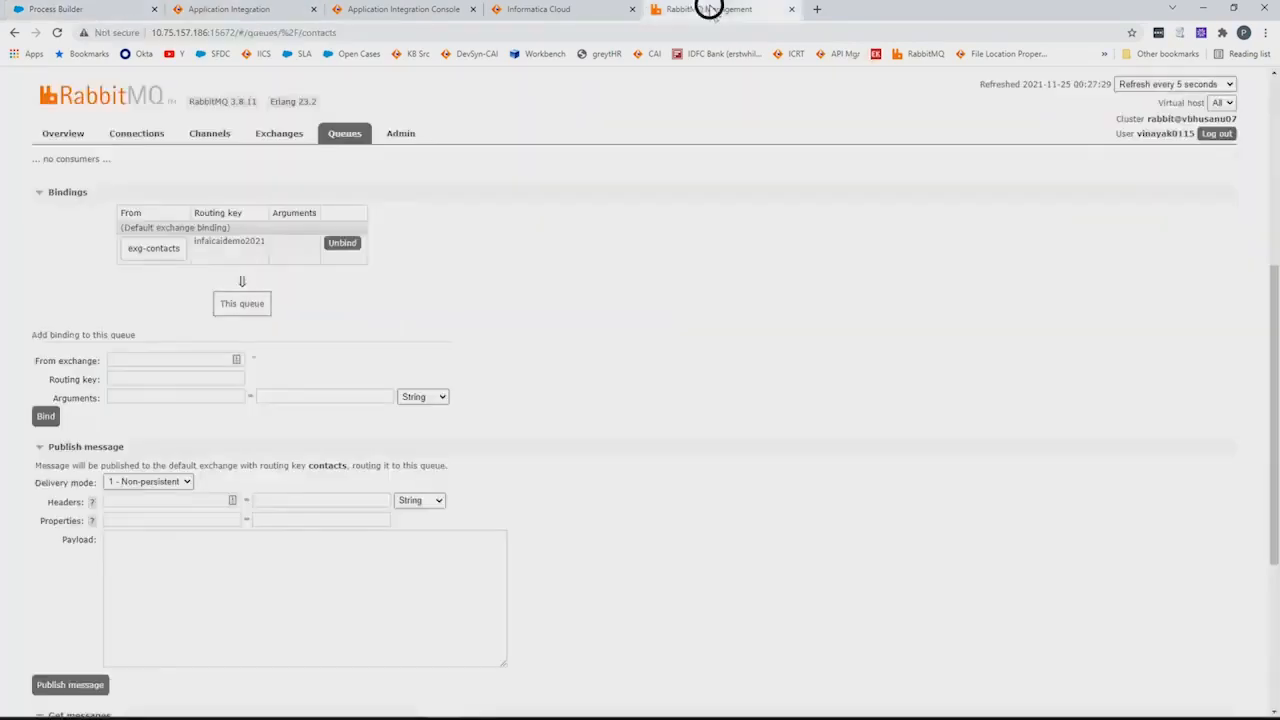
click(358, 134)
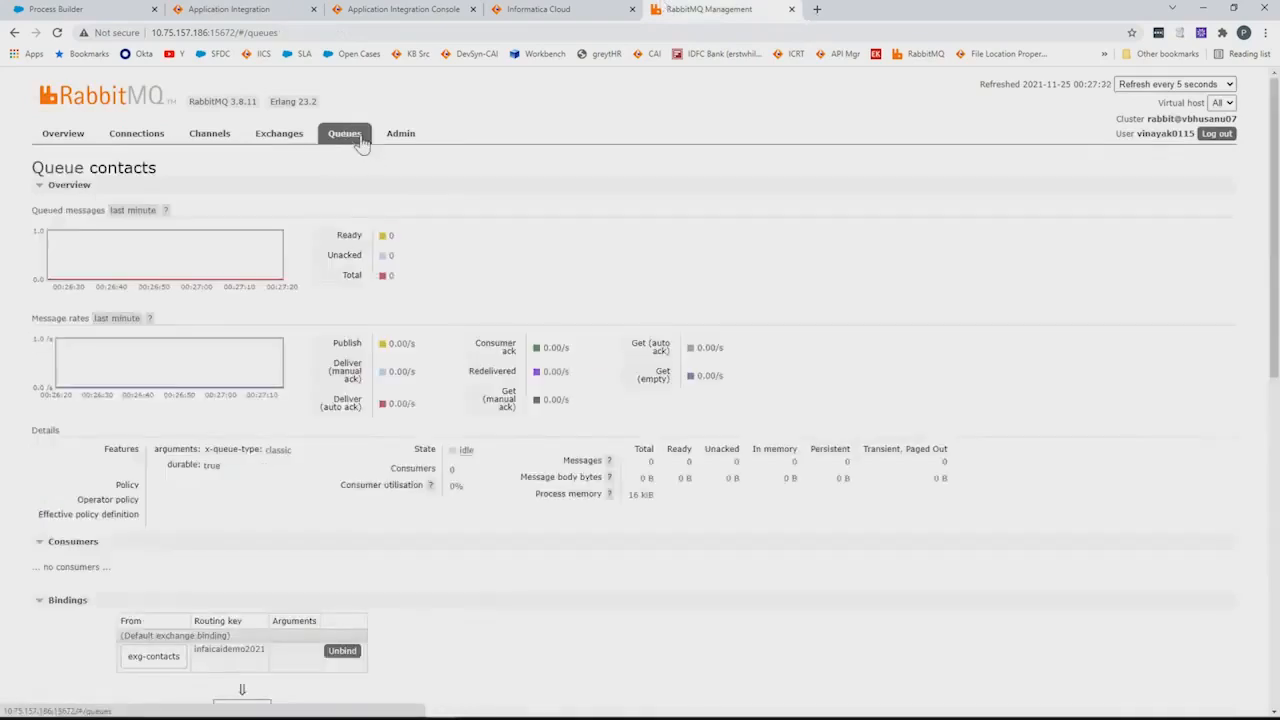
scroll(283, 465, down, 2)
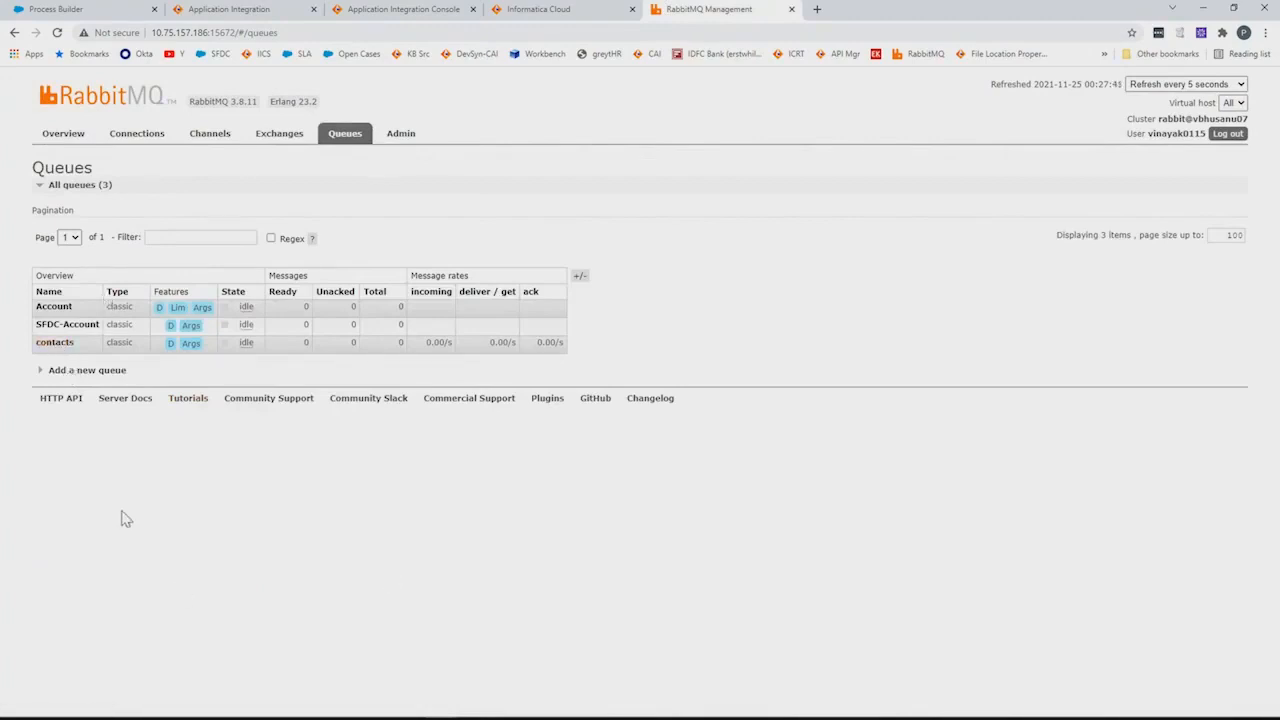
click(70, 345)
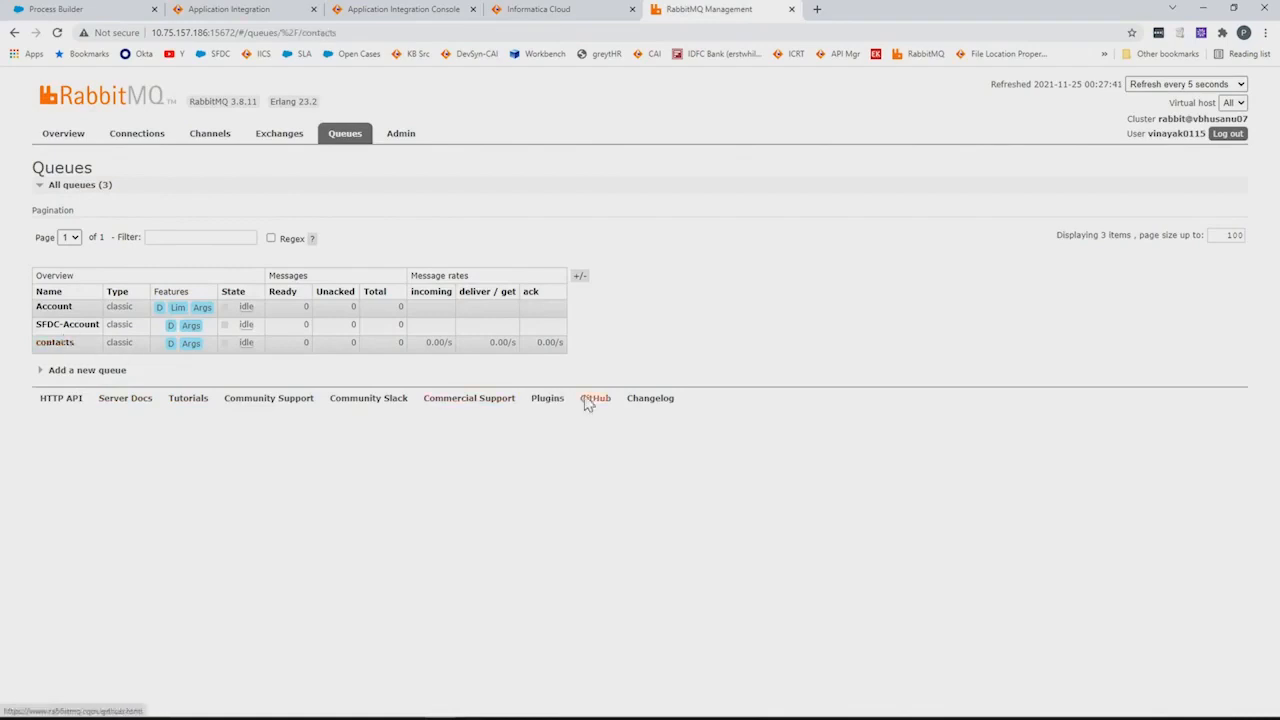
scroll(500, 491, down, 3)
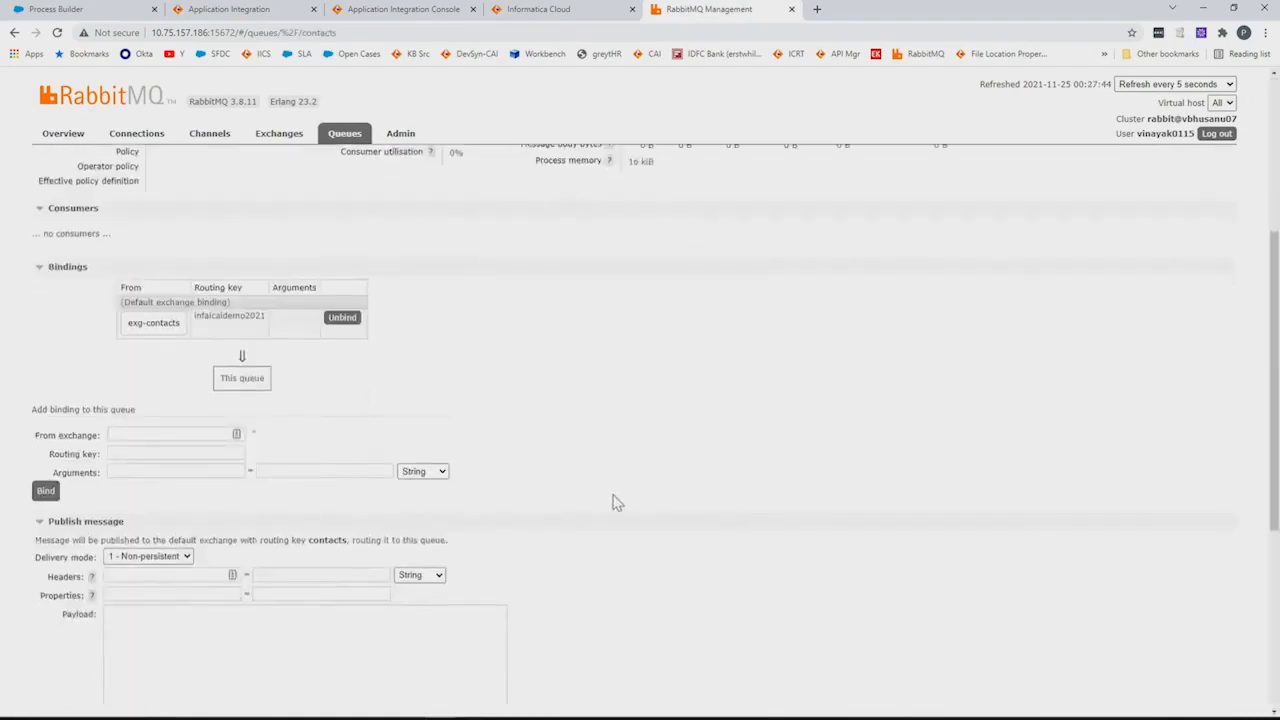
scroll(617, 500, down, 3)
scroll(620, 500, up, 1)
scroll(619, 480, up, 3)
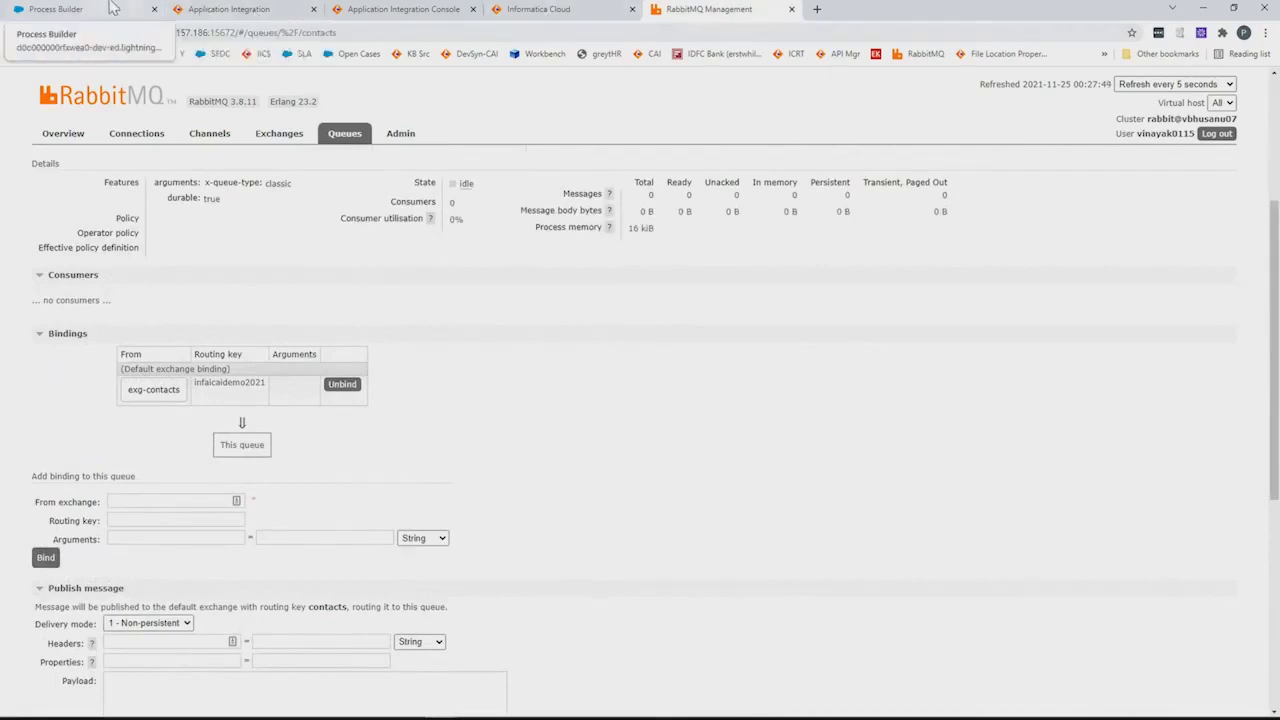
click(113, 8)
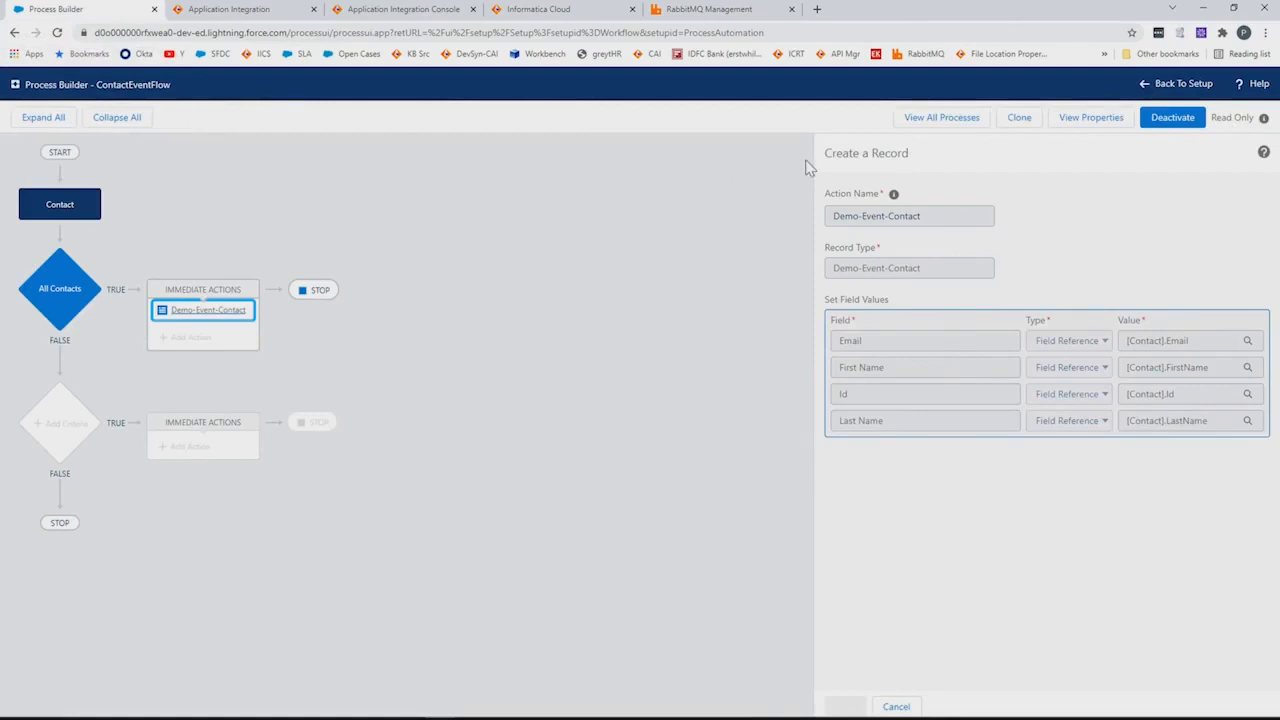
Leave ContactEventFlow with Back To Setup to reach Salesforce Classic's Setup home page
click(1180, 86)
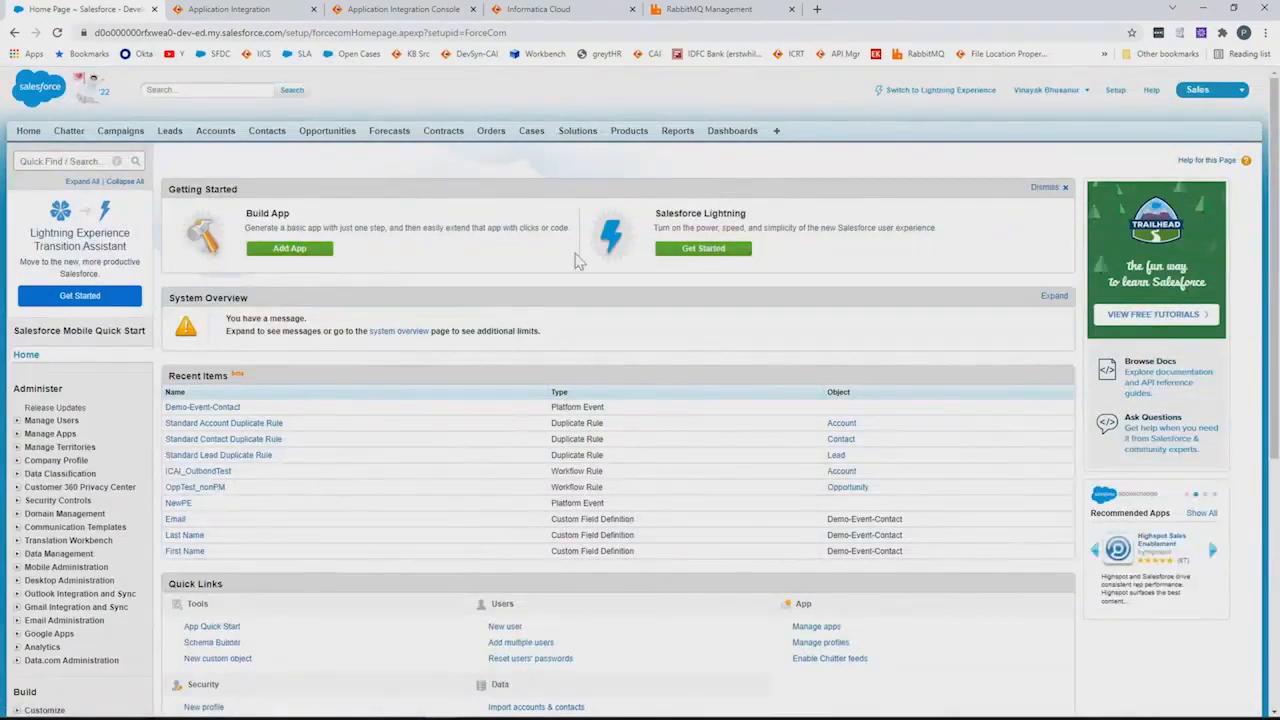
Add a new contact with first and last name, email and mobile, copy the mobile into Phone, and save
click(272, 134)
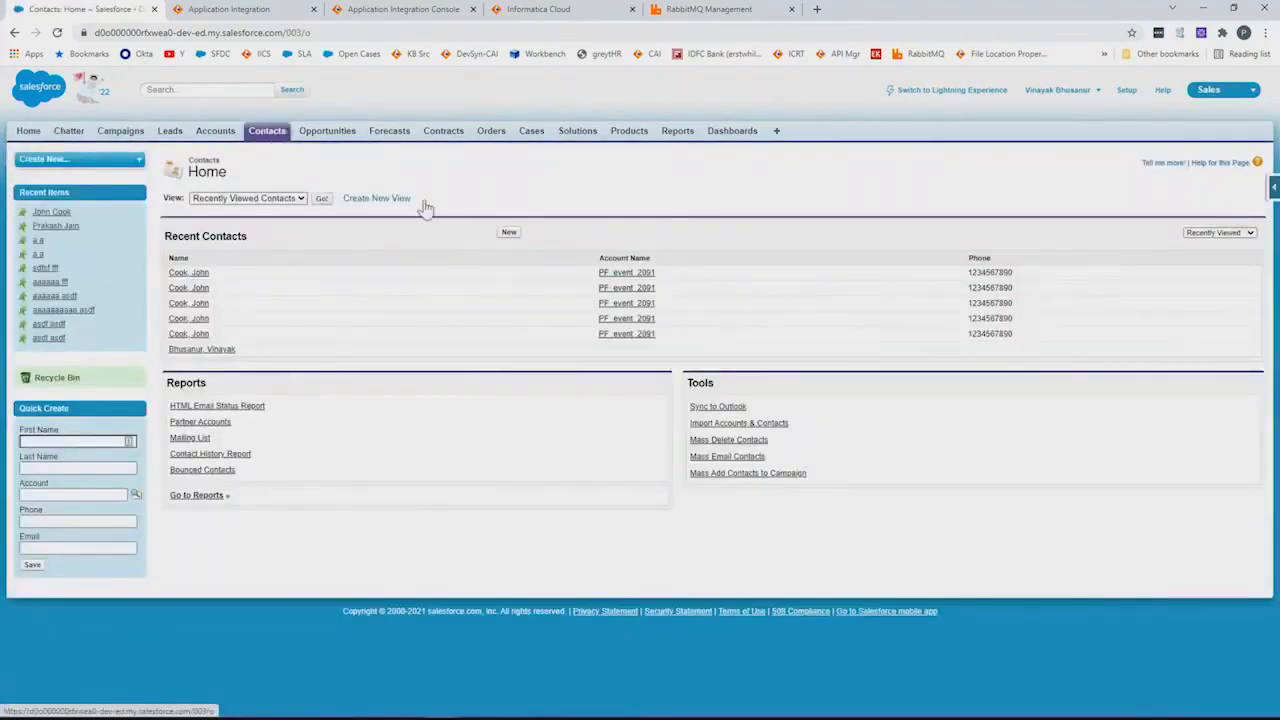
click(508, 233)
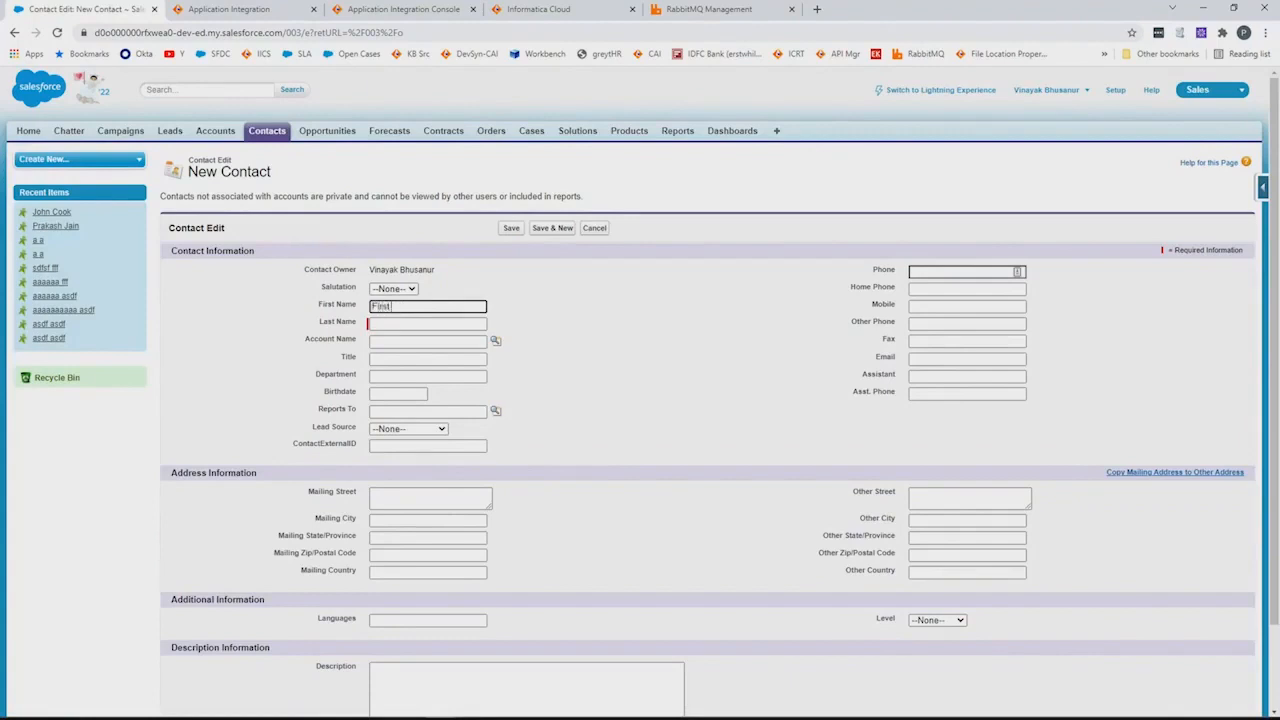
key(Tab)
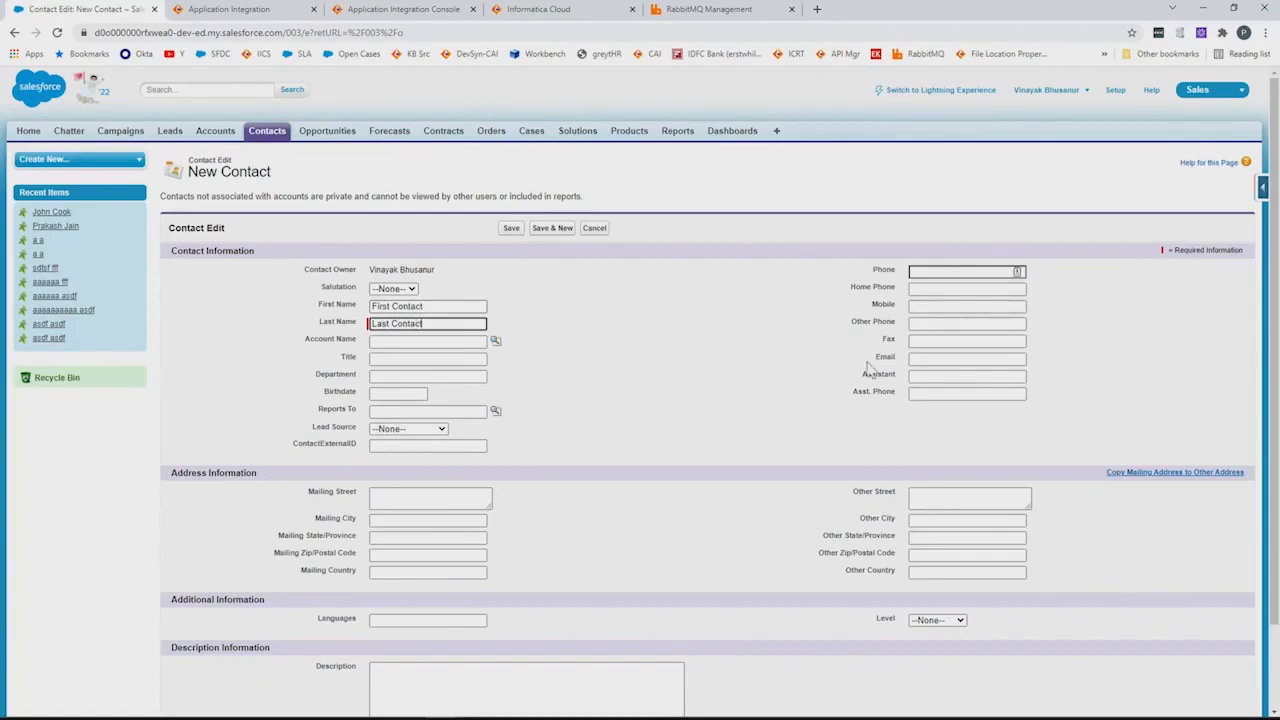
click(932, 357)
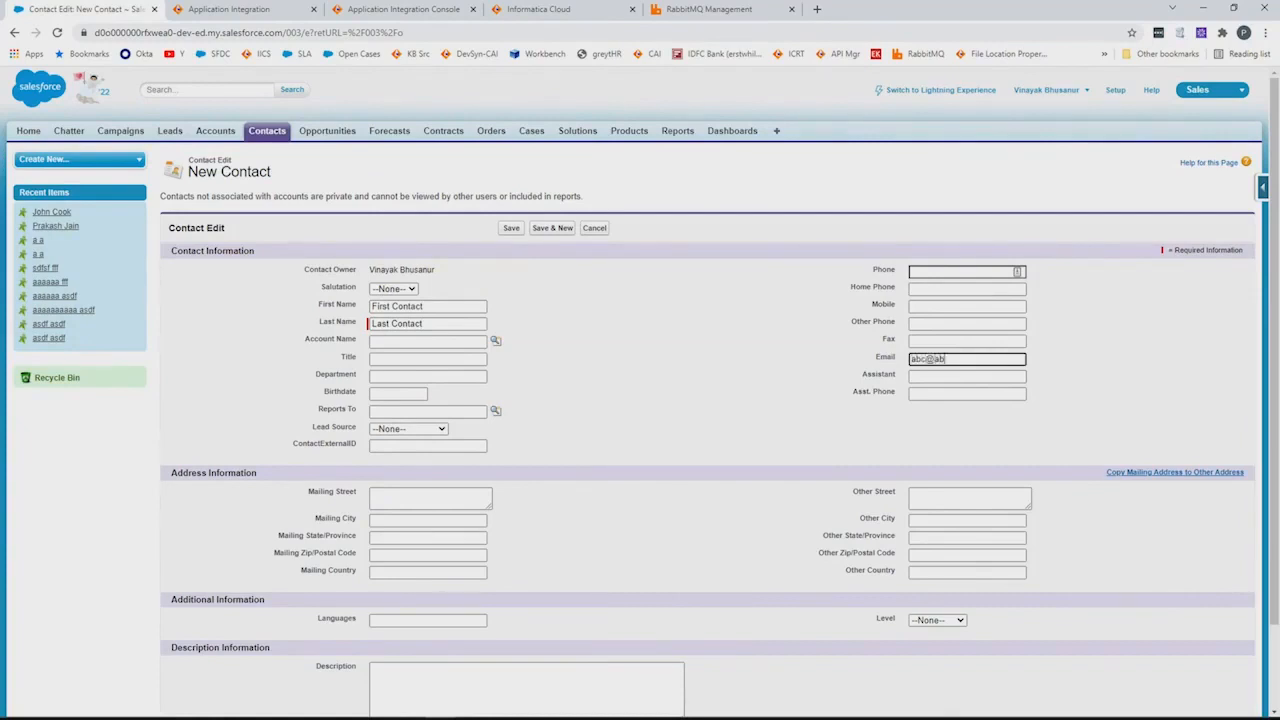
click(937, 306)
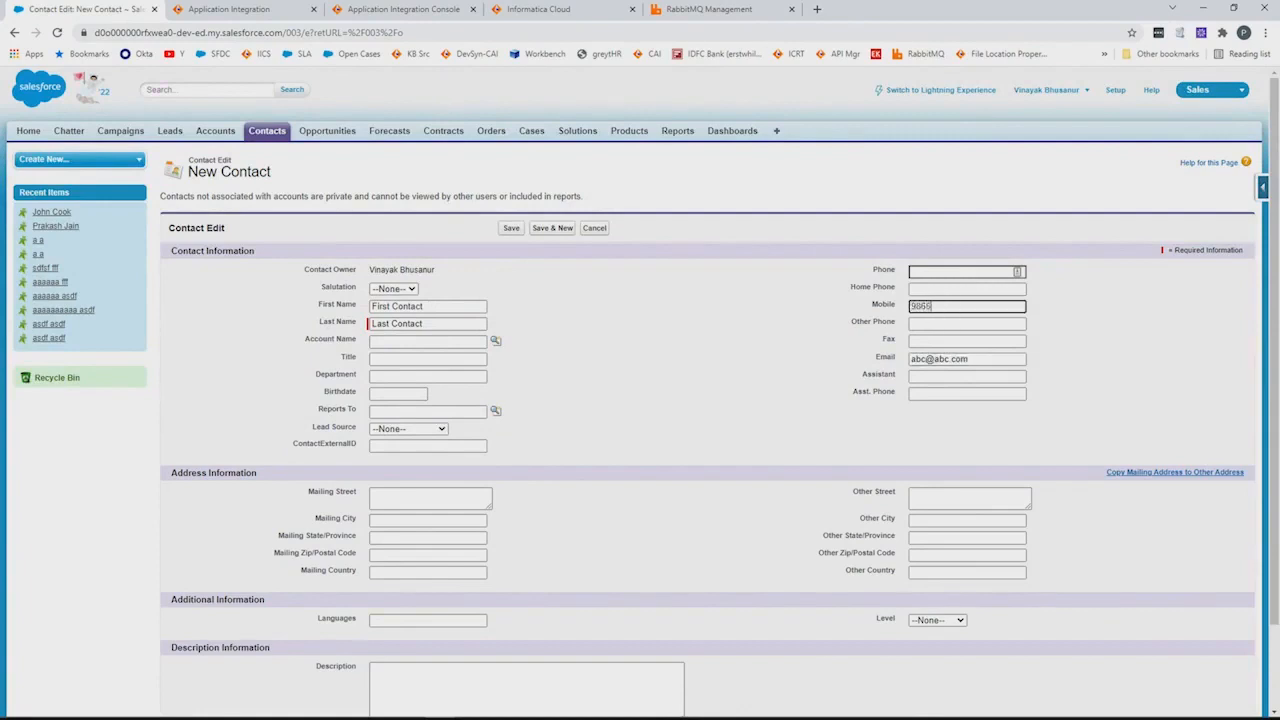
double_click(937, 306)
key(ctrl+c)
click(937, 271)
key(ctrl+v)
click(511, 228)
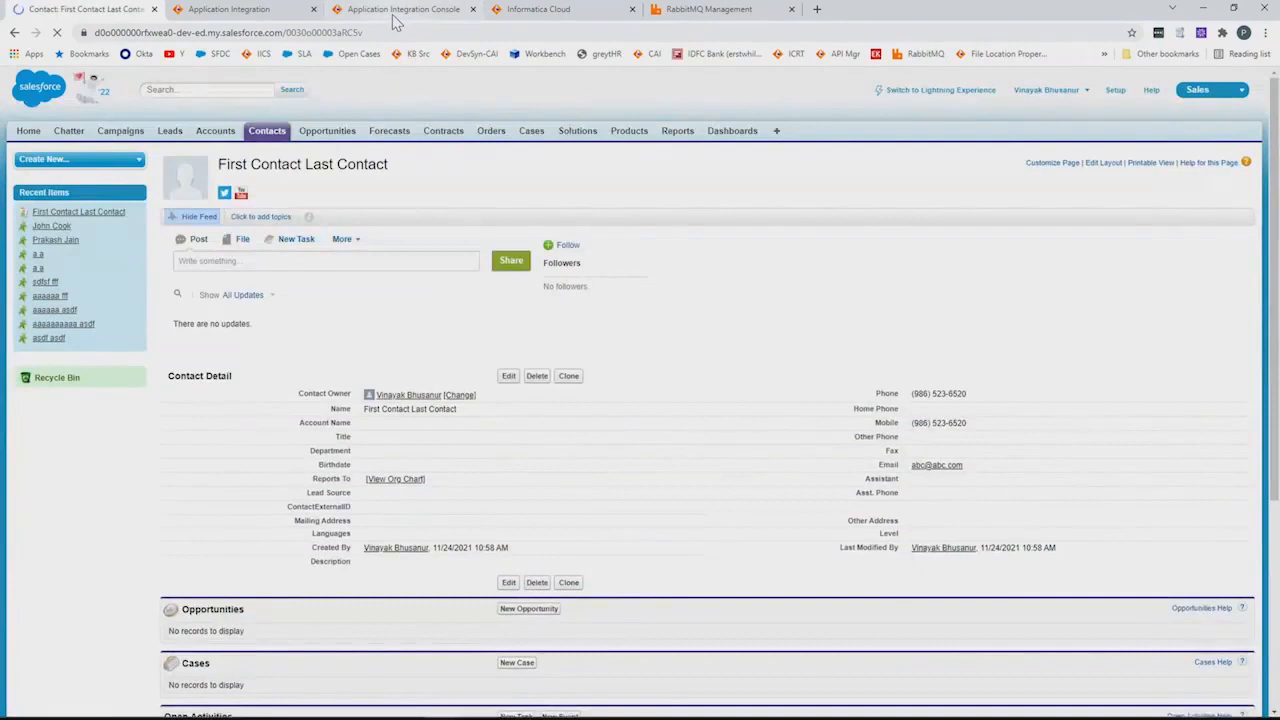
Refresh the process runs and open the completed prc_platform_Events-7645723 run's details
click(393, 12)
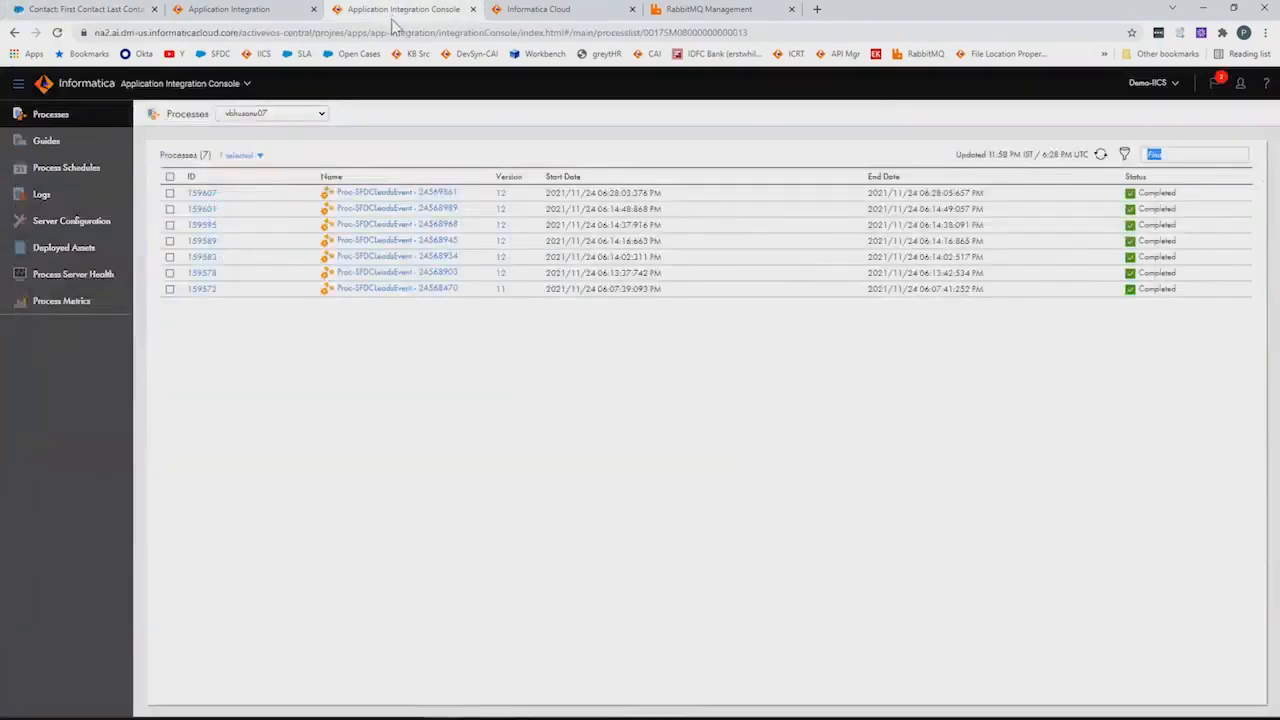
click(1101, 155)
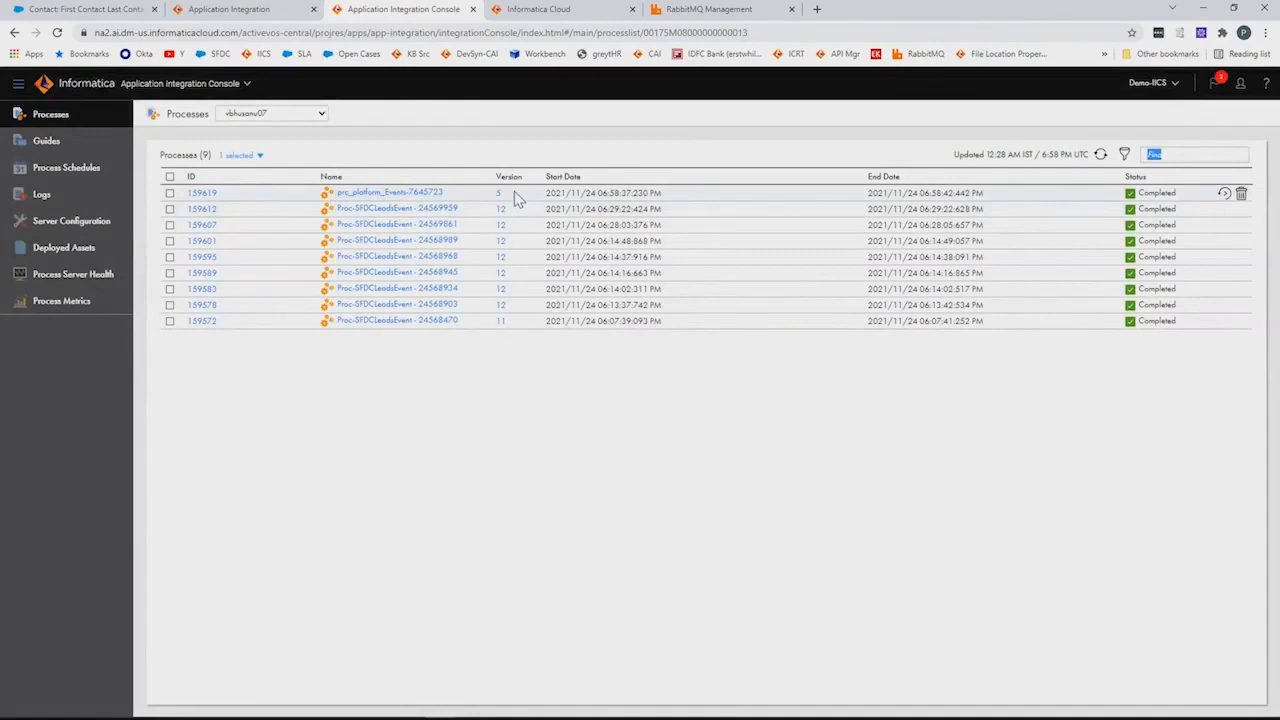
click(381, 196)
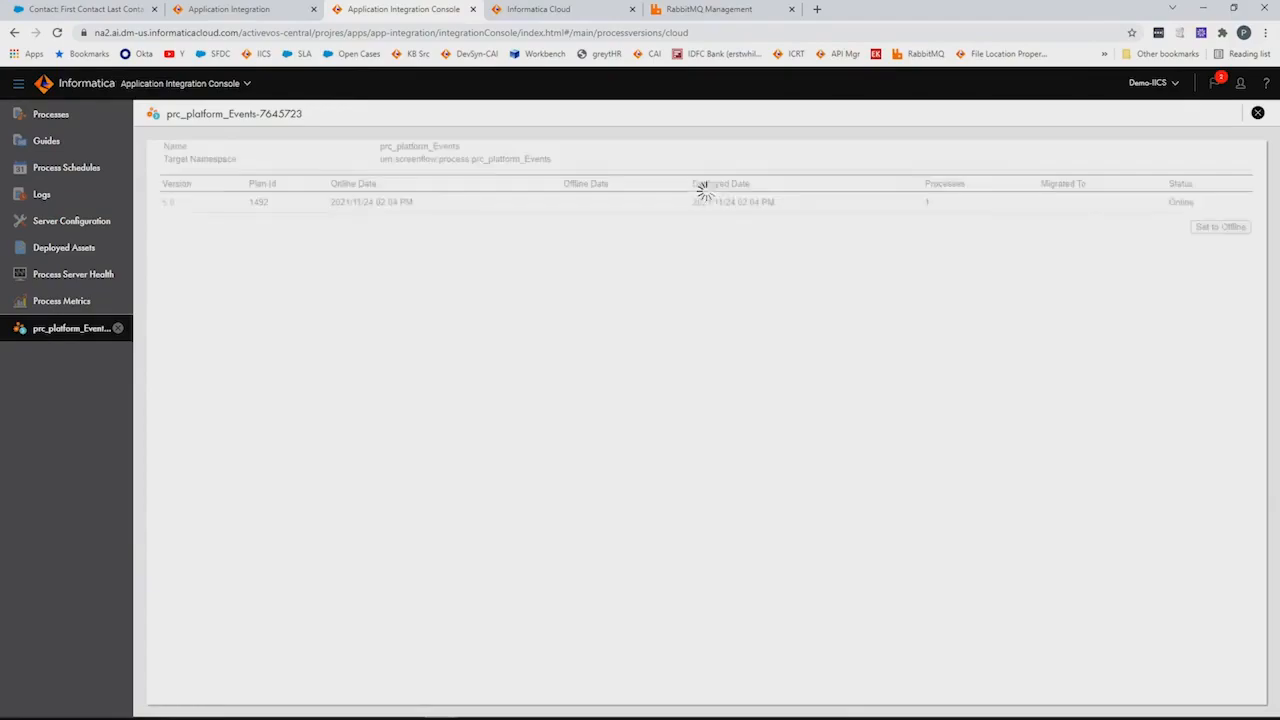
key(alt+Tab)
Run the auditLog SELECT alone and widen the payload column to read the new prc_platform_Events row
click(400, 155)
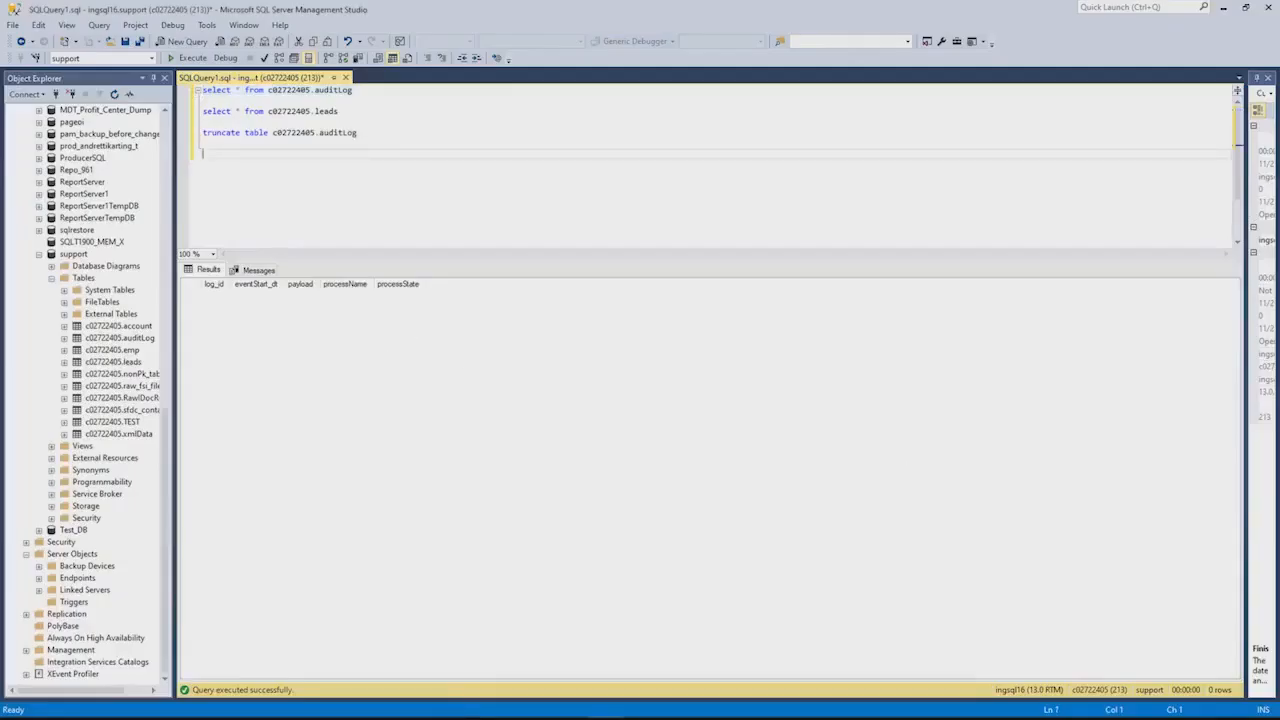
drag(360, 90, 196, 91)
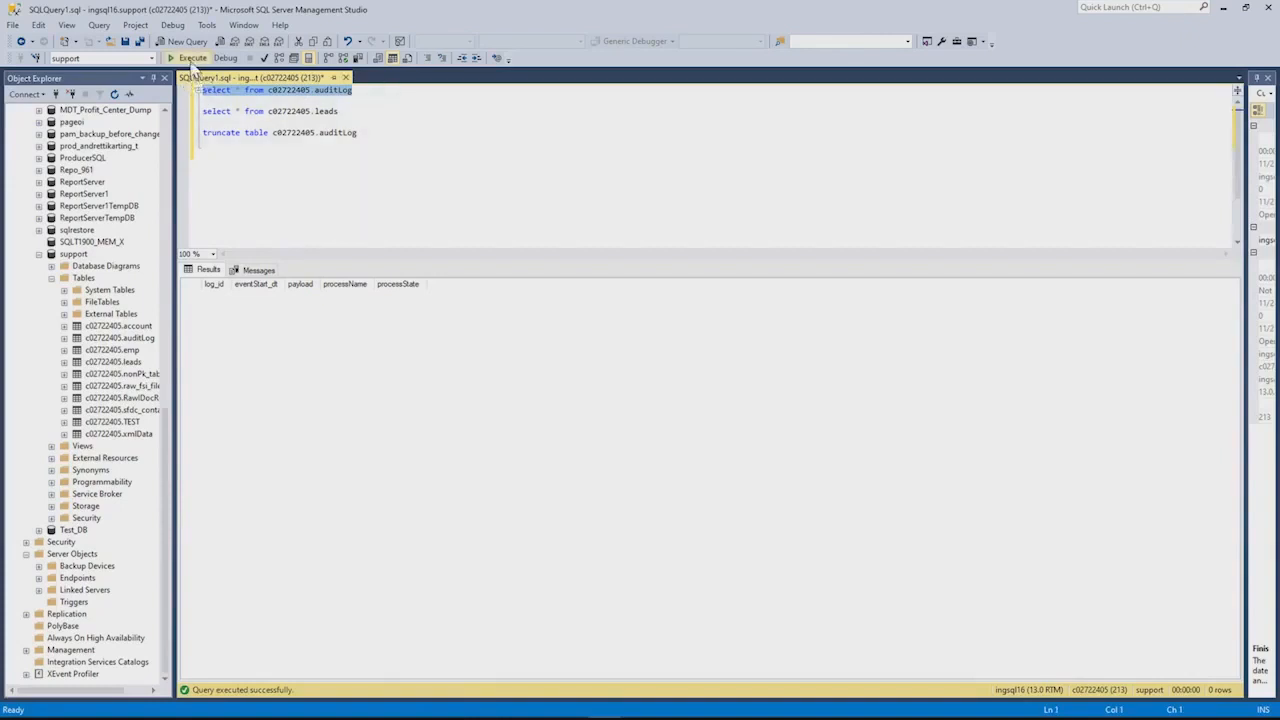
click(186, 57)
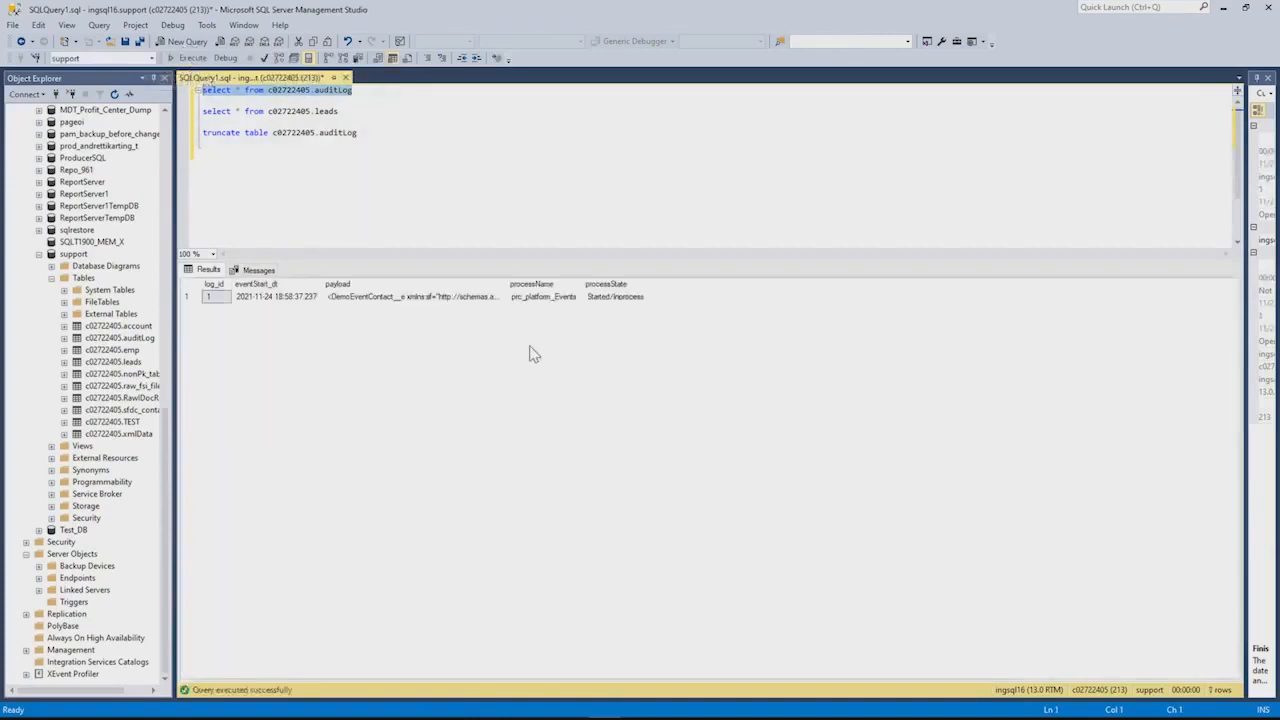
drag(508, 283, 992, 284)
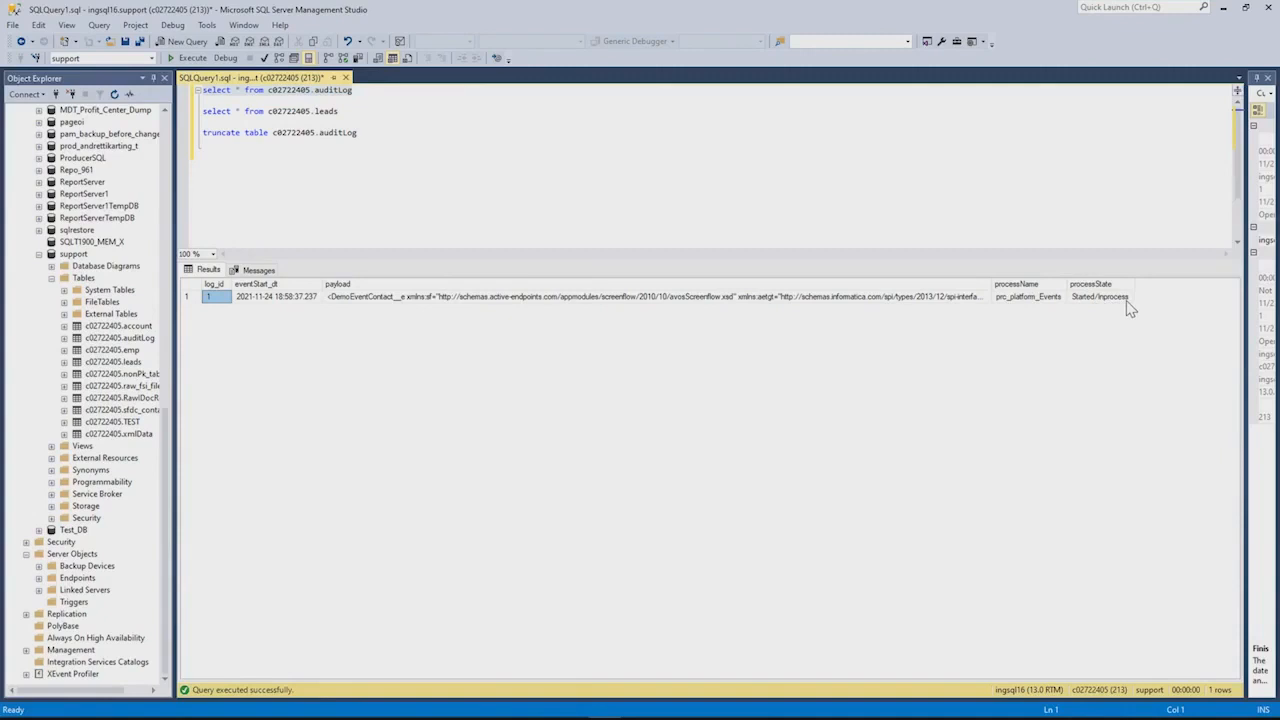
click(929, 297)
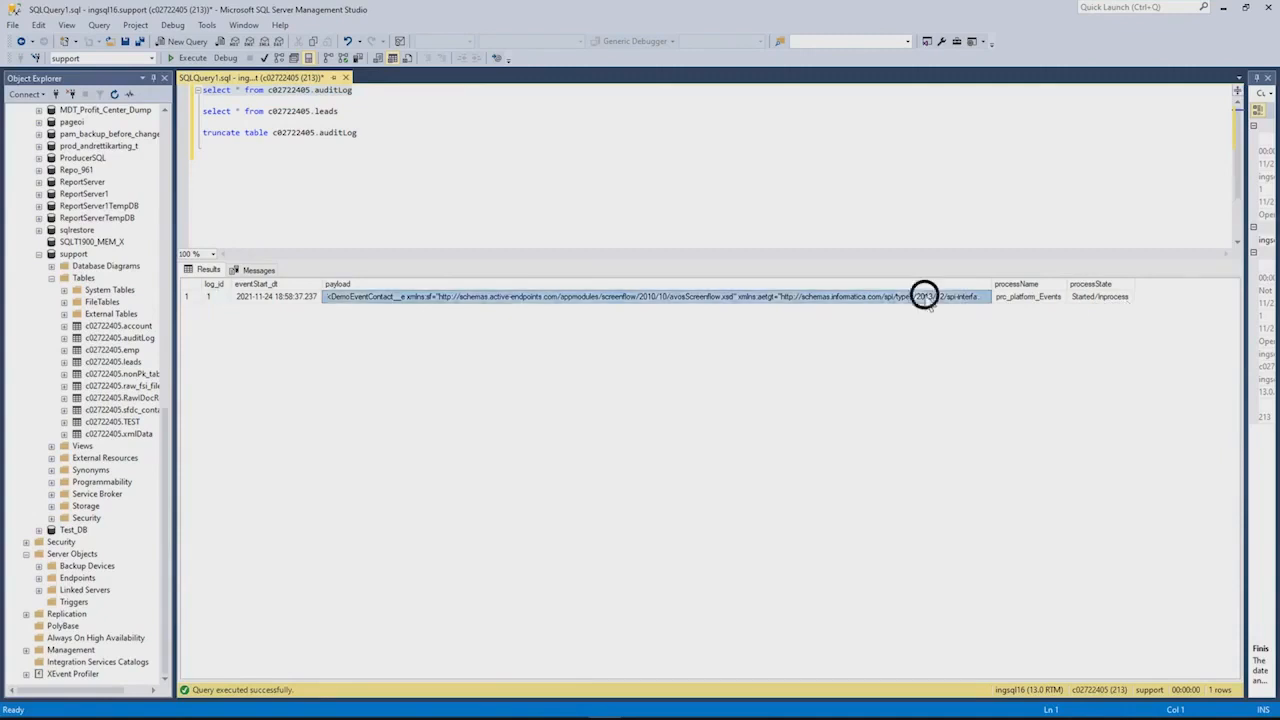
Return to the integration console's process runs and open the details of run 159619
drag(917, 14, 1279, 203)
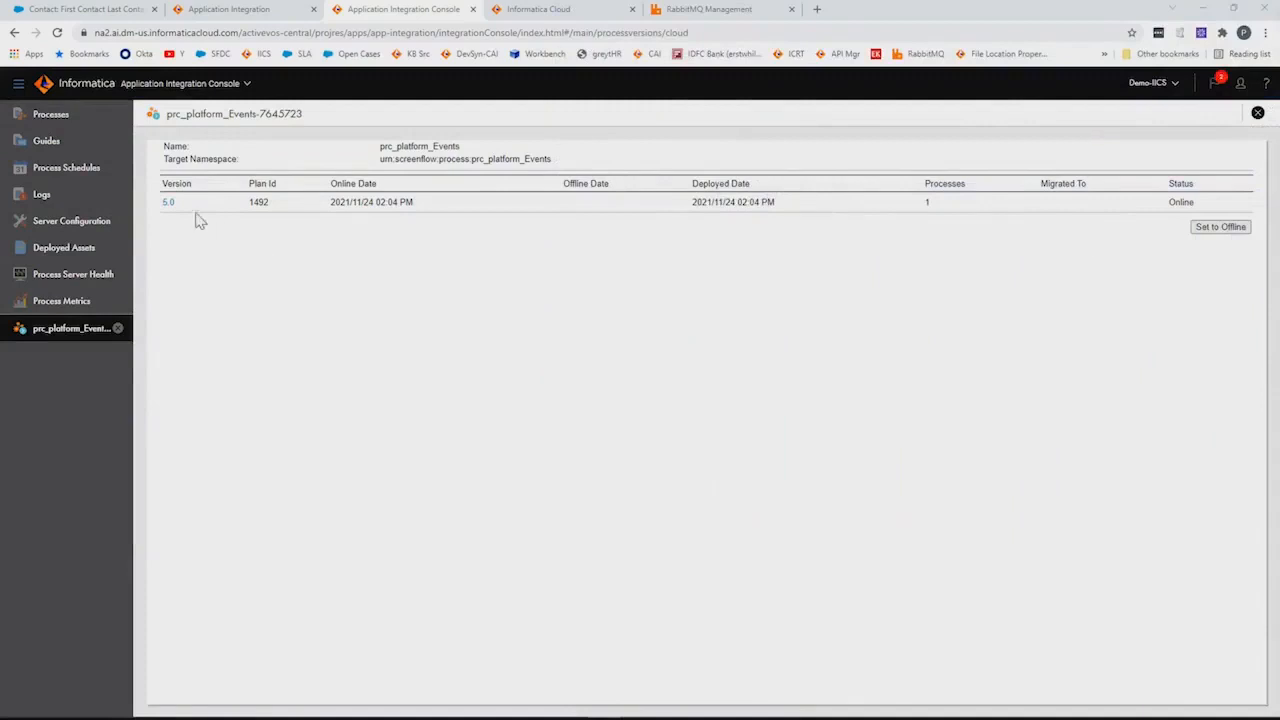
click(108, 330)
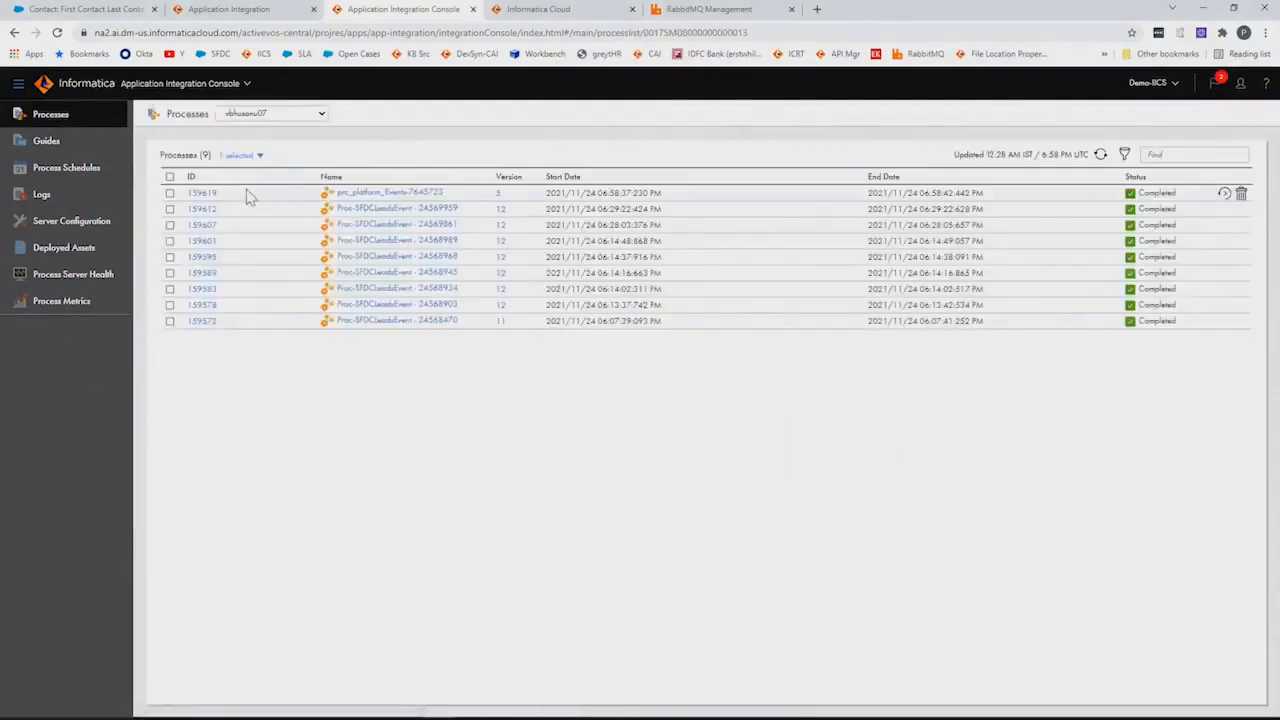
click(201, 193)
Fetch the single waiting message from the RabbitMQ contacts queue
click(742, 14)
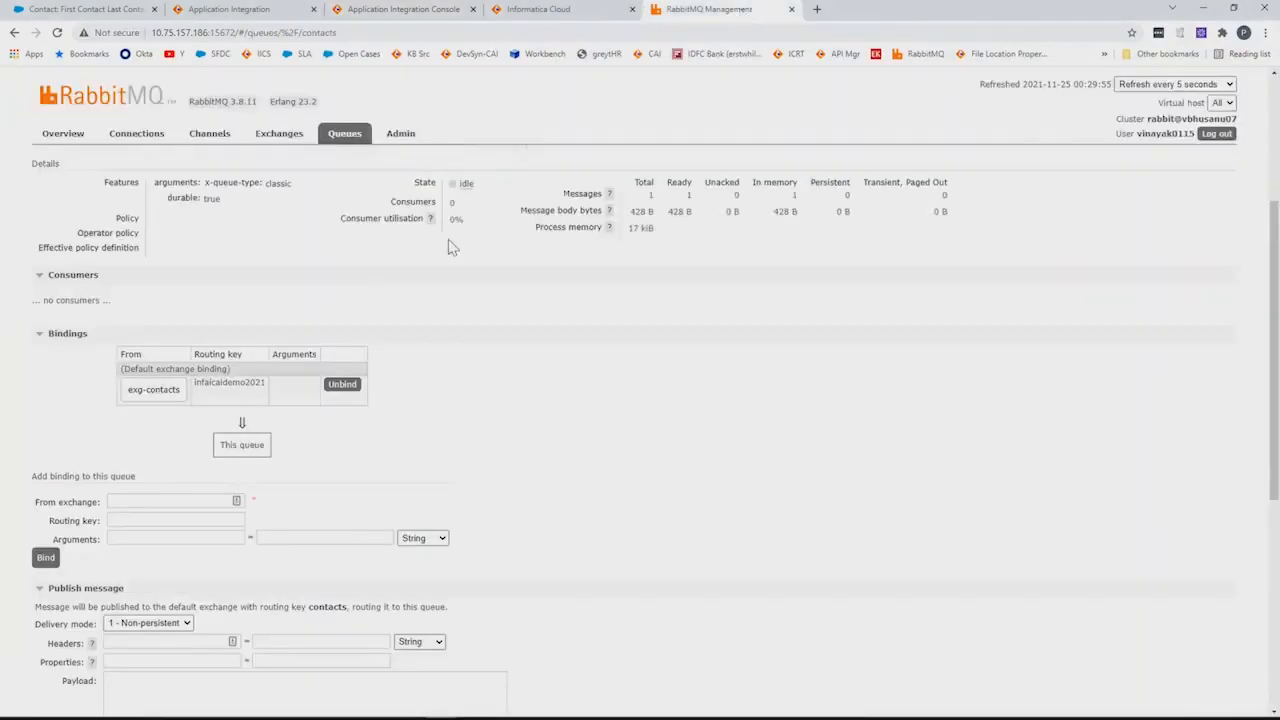
scroll(614, 391, up, 3)
scroll(609, 363, down, 5)
scroll(426, 323, up, 5)
scroll(575, 398, down, 10)
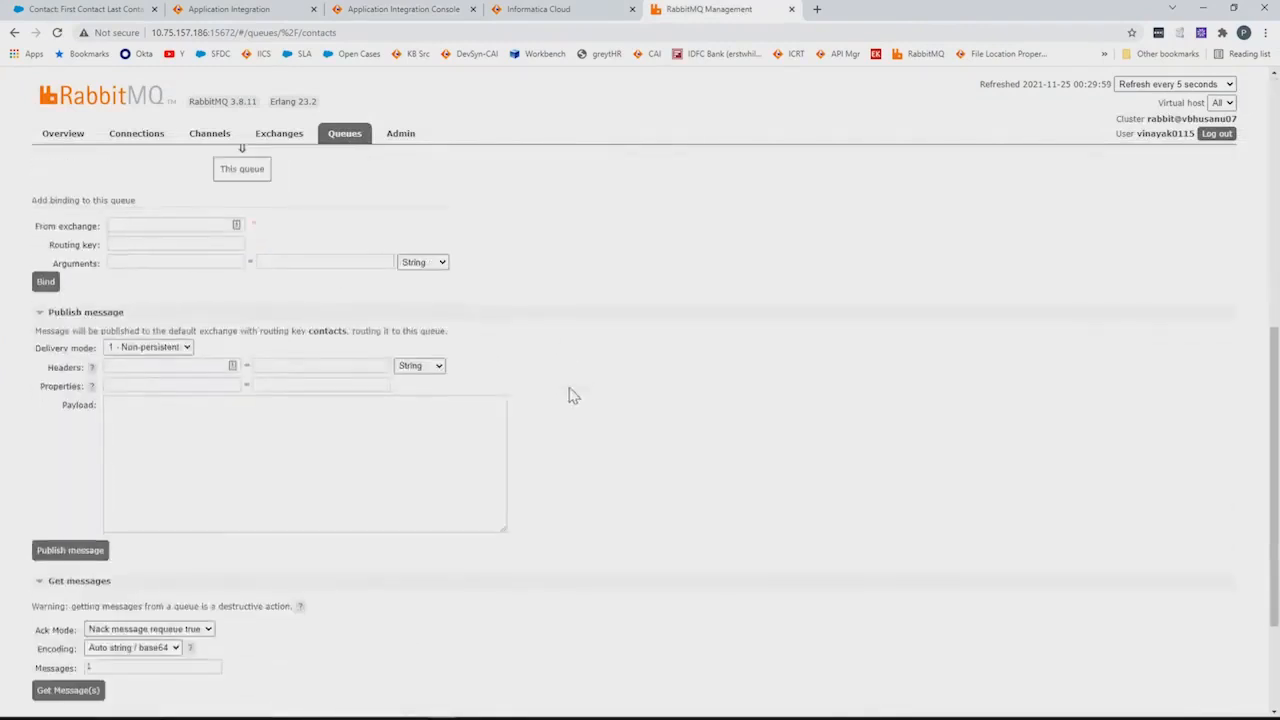
click(75, 518)
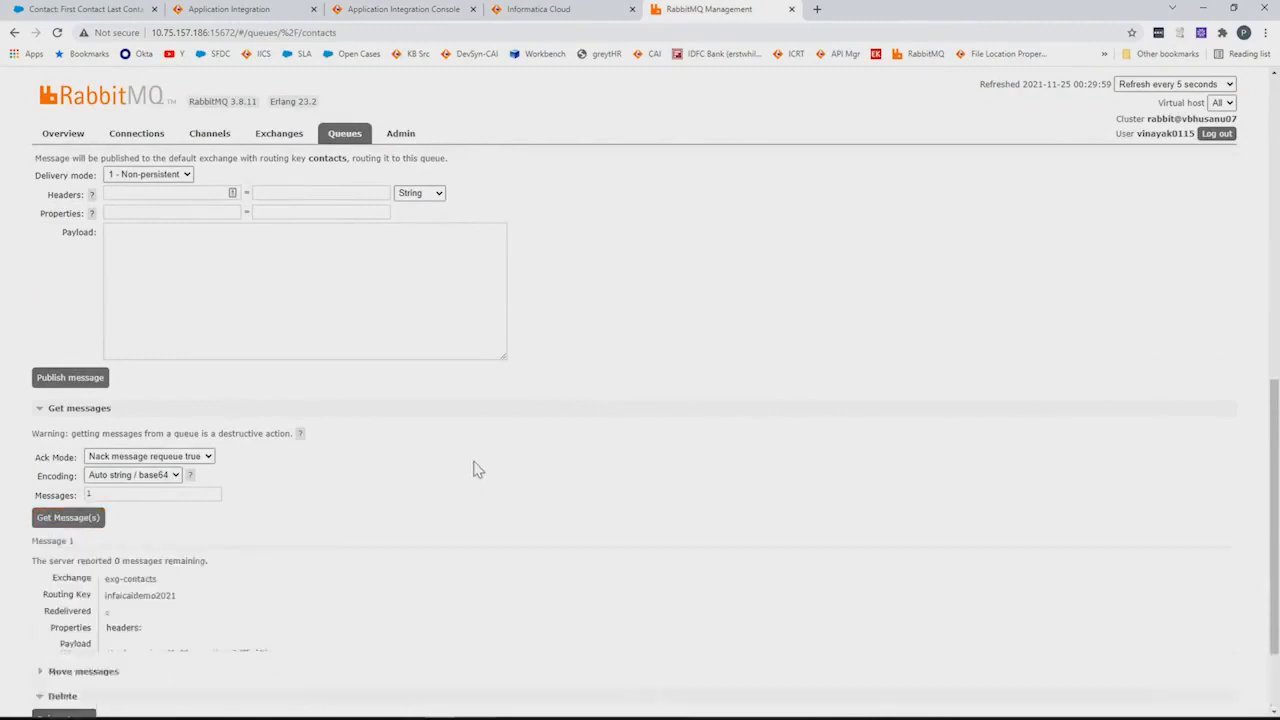
Highlight the contact's first name, Id and last name in the XML payload, then show the References slide
scroll(500, 450, down, 3)
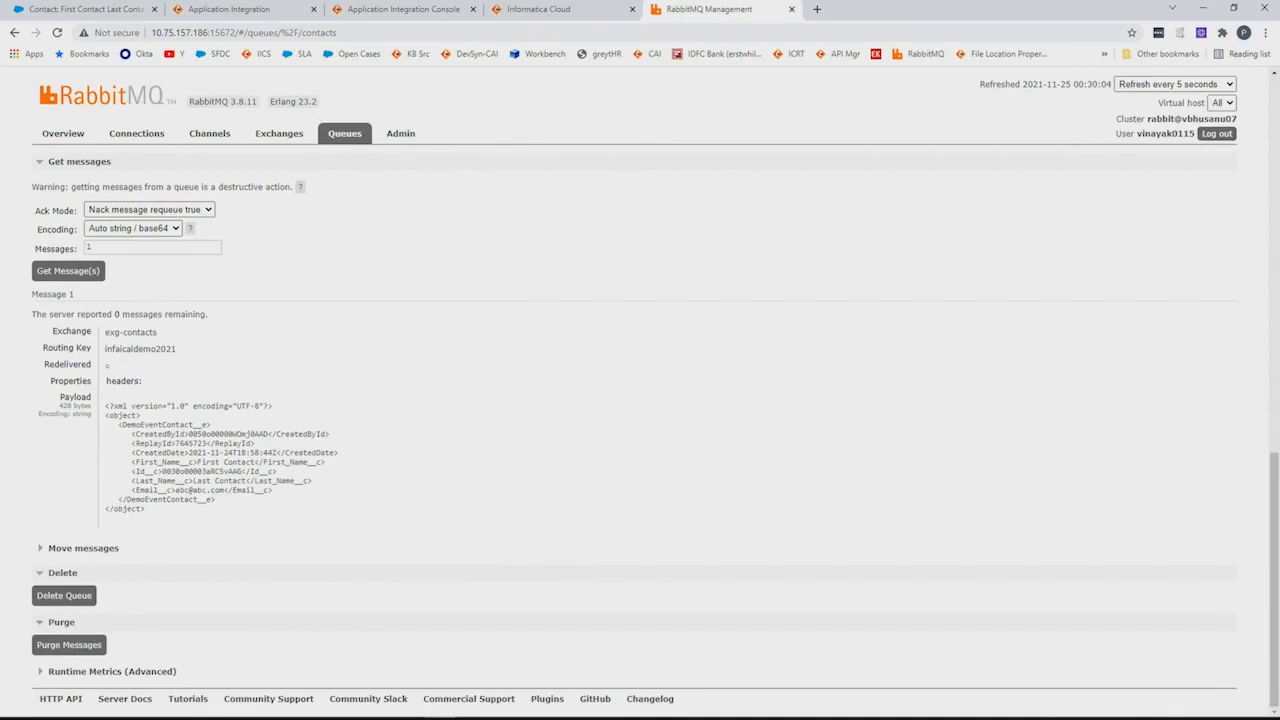
drag(197, 462, 255, 462)
double_click(190, 472)
drag(192, 481, 255, 481)
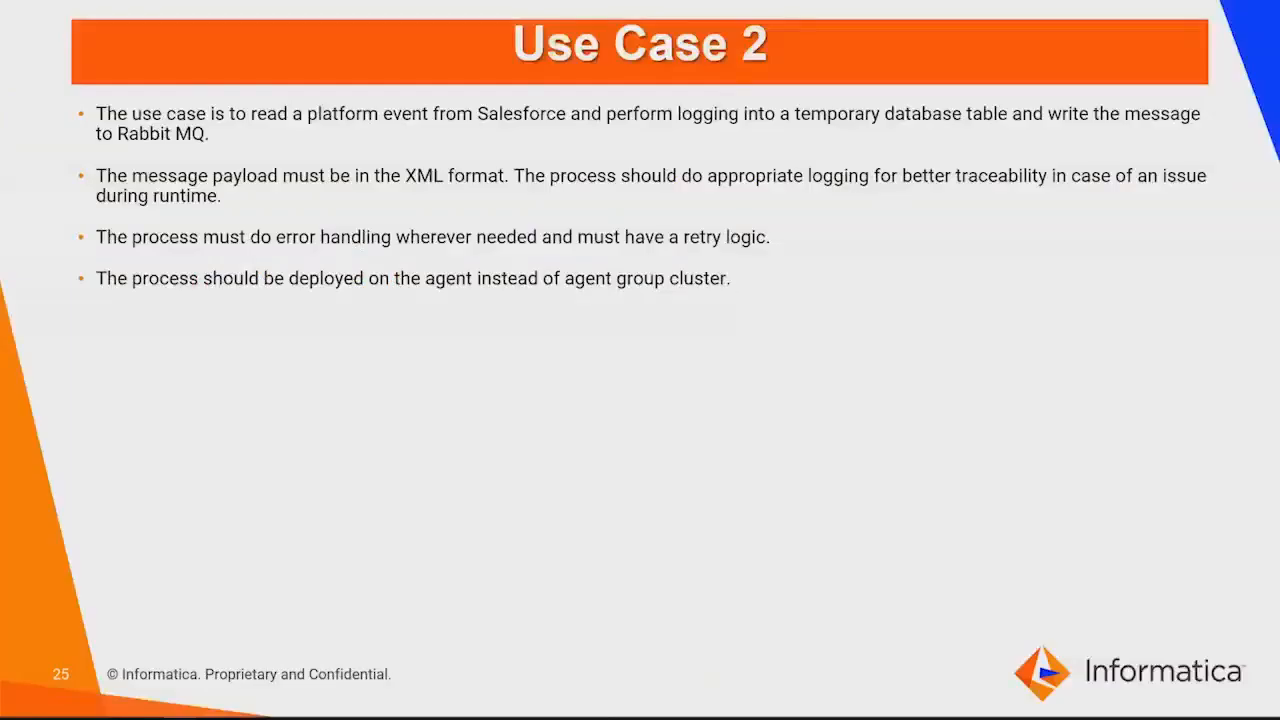
key(Right)
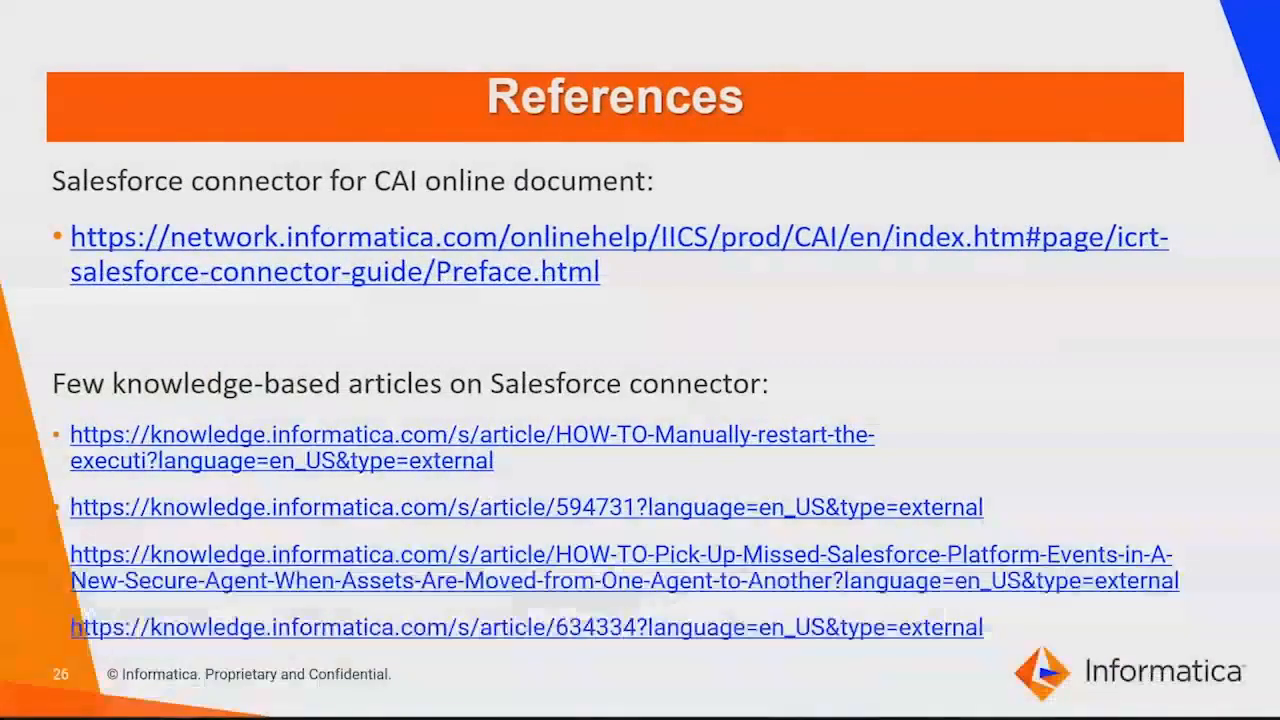